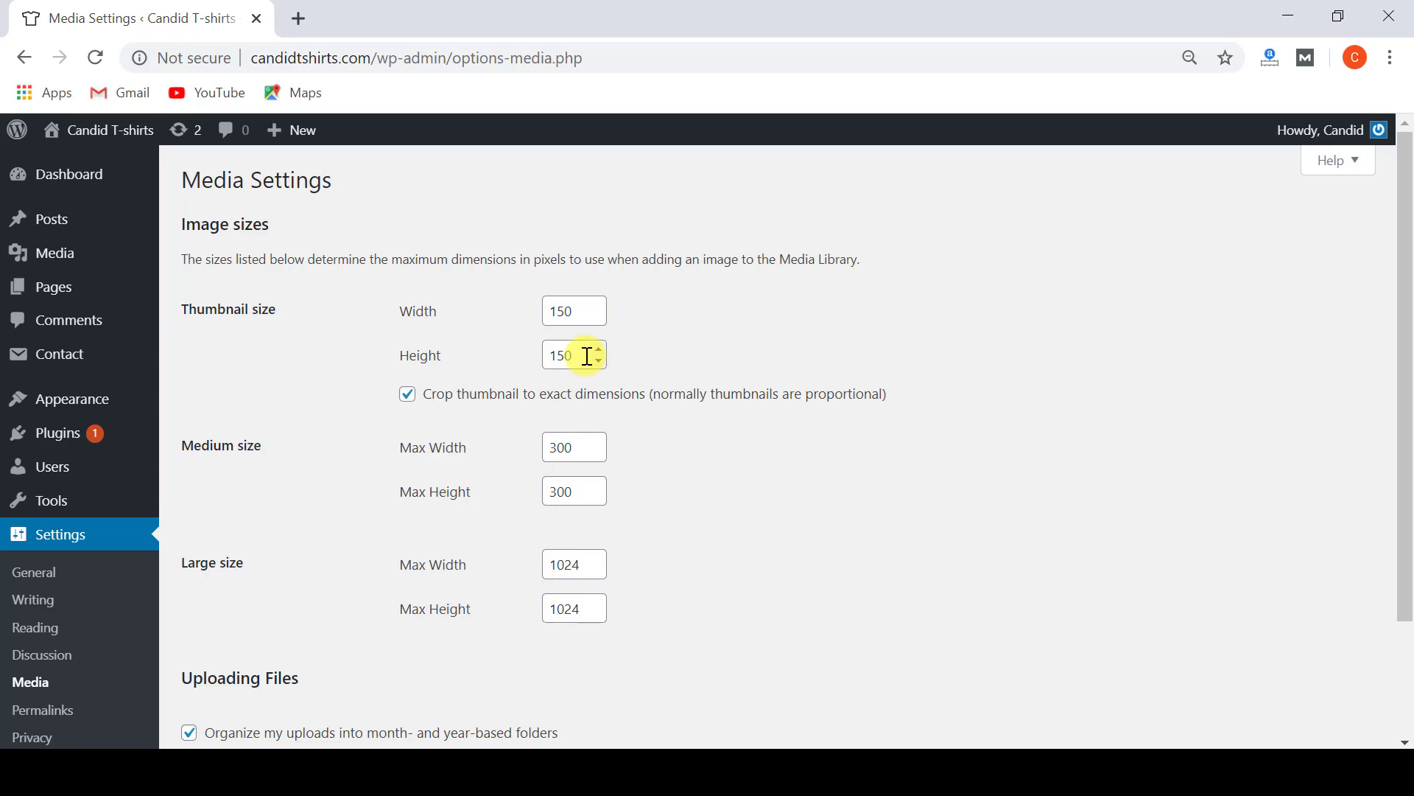
pyautogui.doubleClick(571, 313)
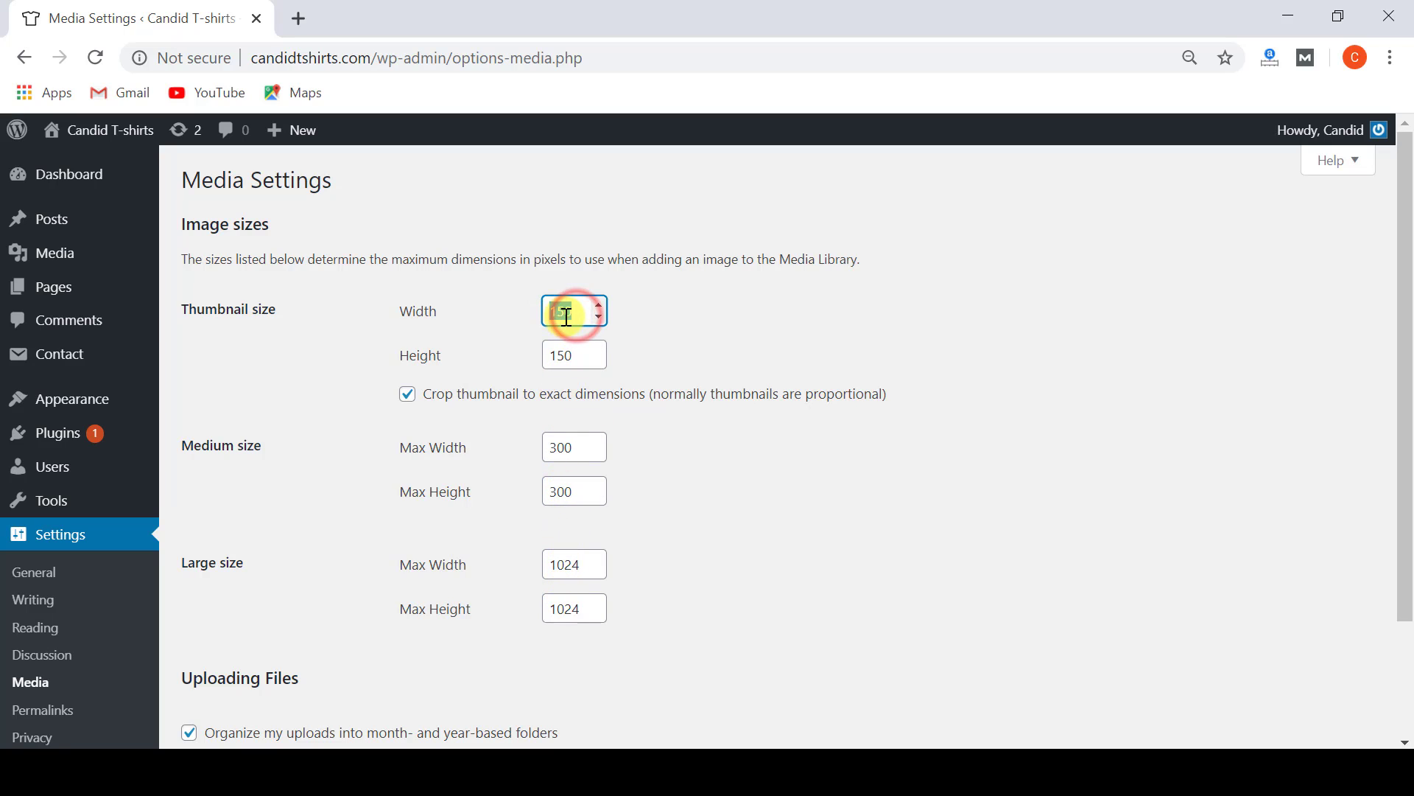
pyautogui.click(568, 313)
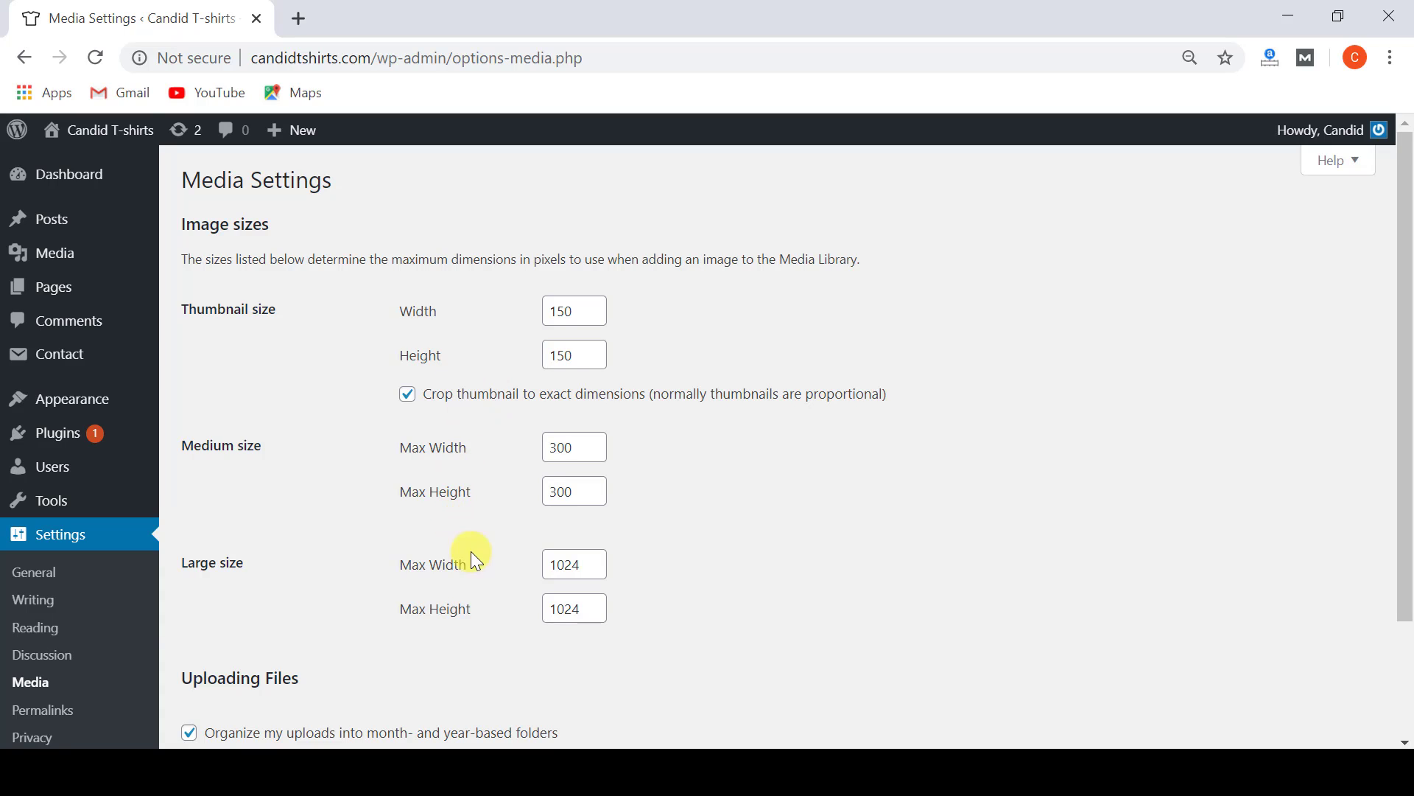
# Step: Open the list of all posts in a new tab and edit the "Couple Tshirt Designing Ideas" post
pyautogui.moveTo(59, 225)
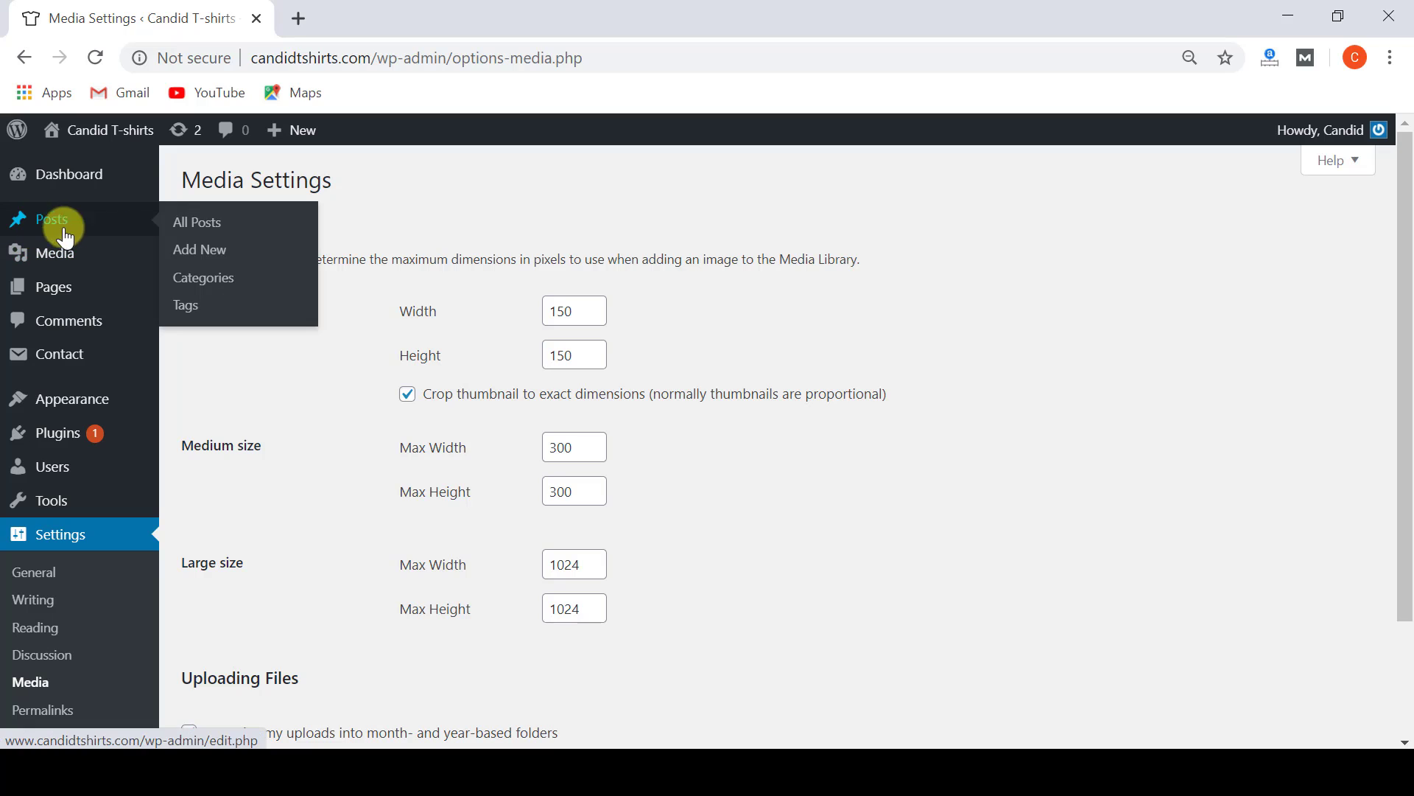
pyautogui.middleClick(199, 224)
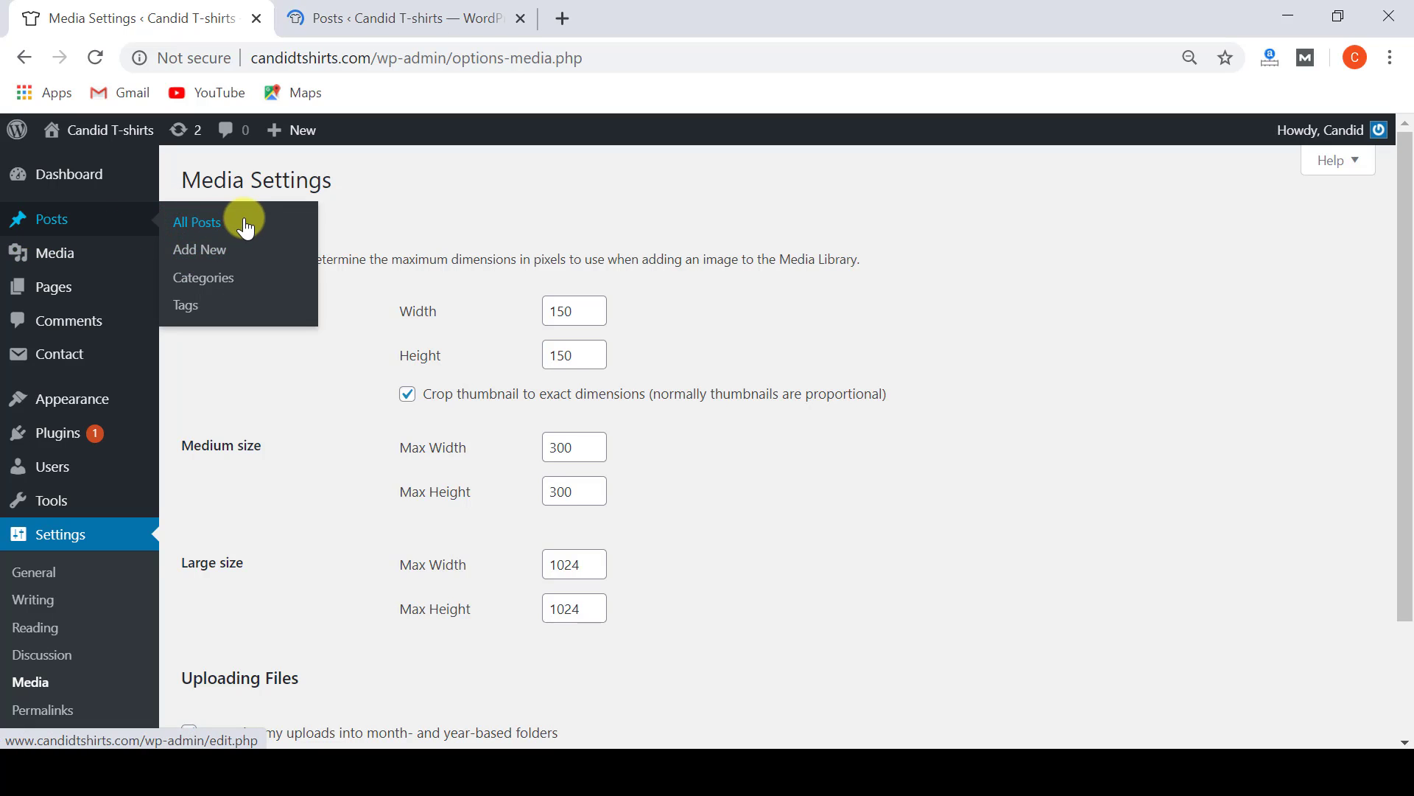
pyautogui.click(364, 17)
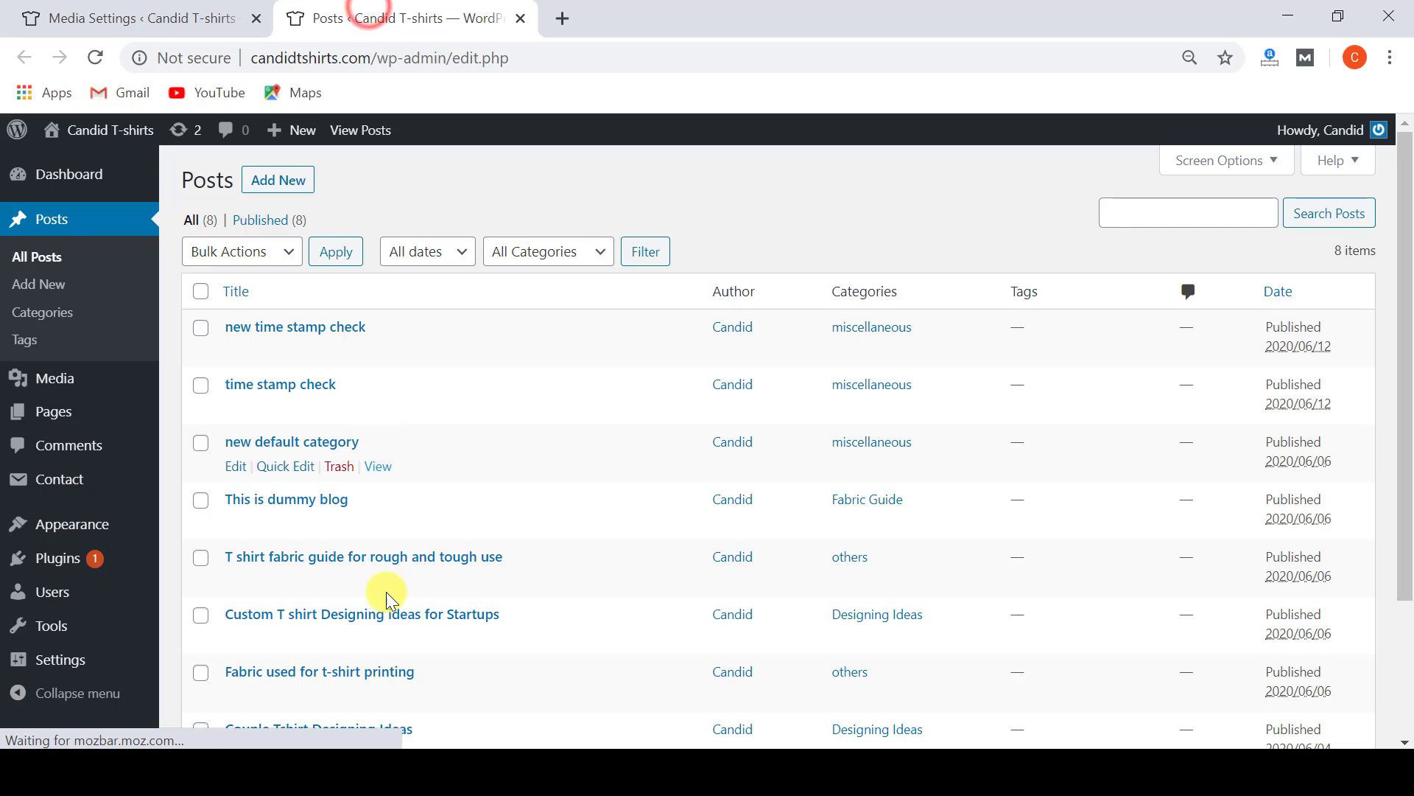
pyautogui.scroll(-3, 386, 590)
pyautogui.click(237, 573)
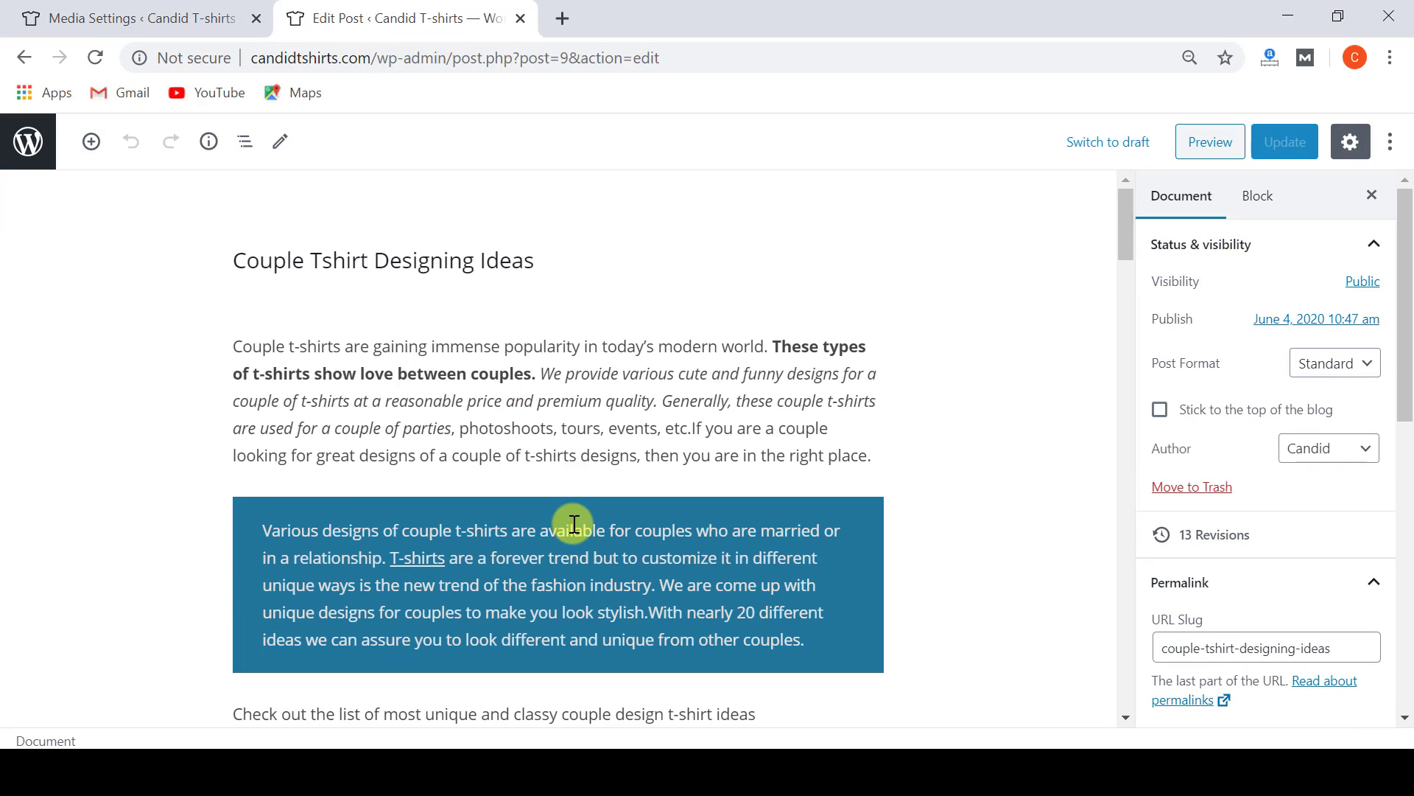
# Step: Select the image below the "Boss Couple T-shirts" heading and bring its image size settings into view
pyautogui.scroll(-10, 574, 523)
pyautogui.scroll(5, 574, 523)
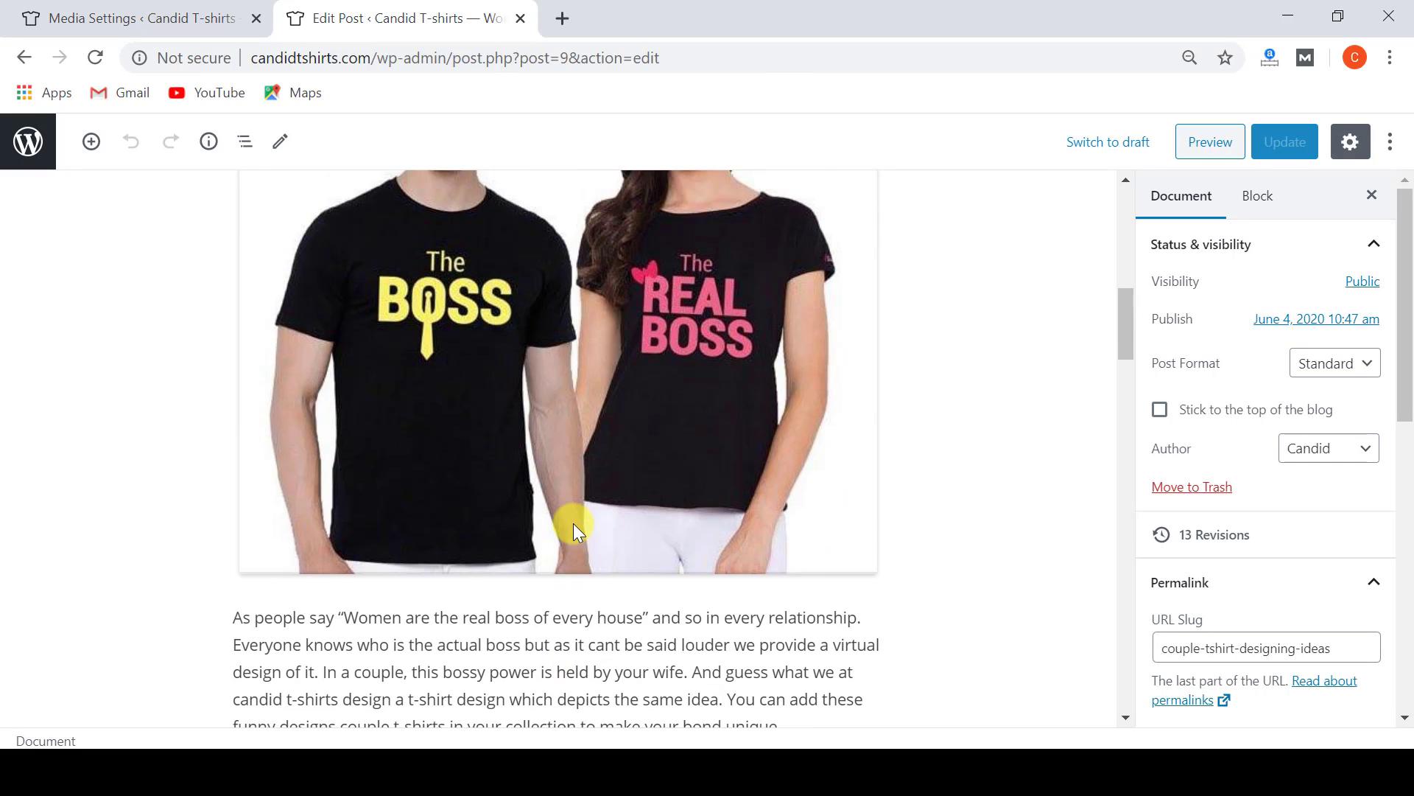
pyautogui.scroll(3, 573, 523)
pyautogui.scroll(-2, 560, 471)
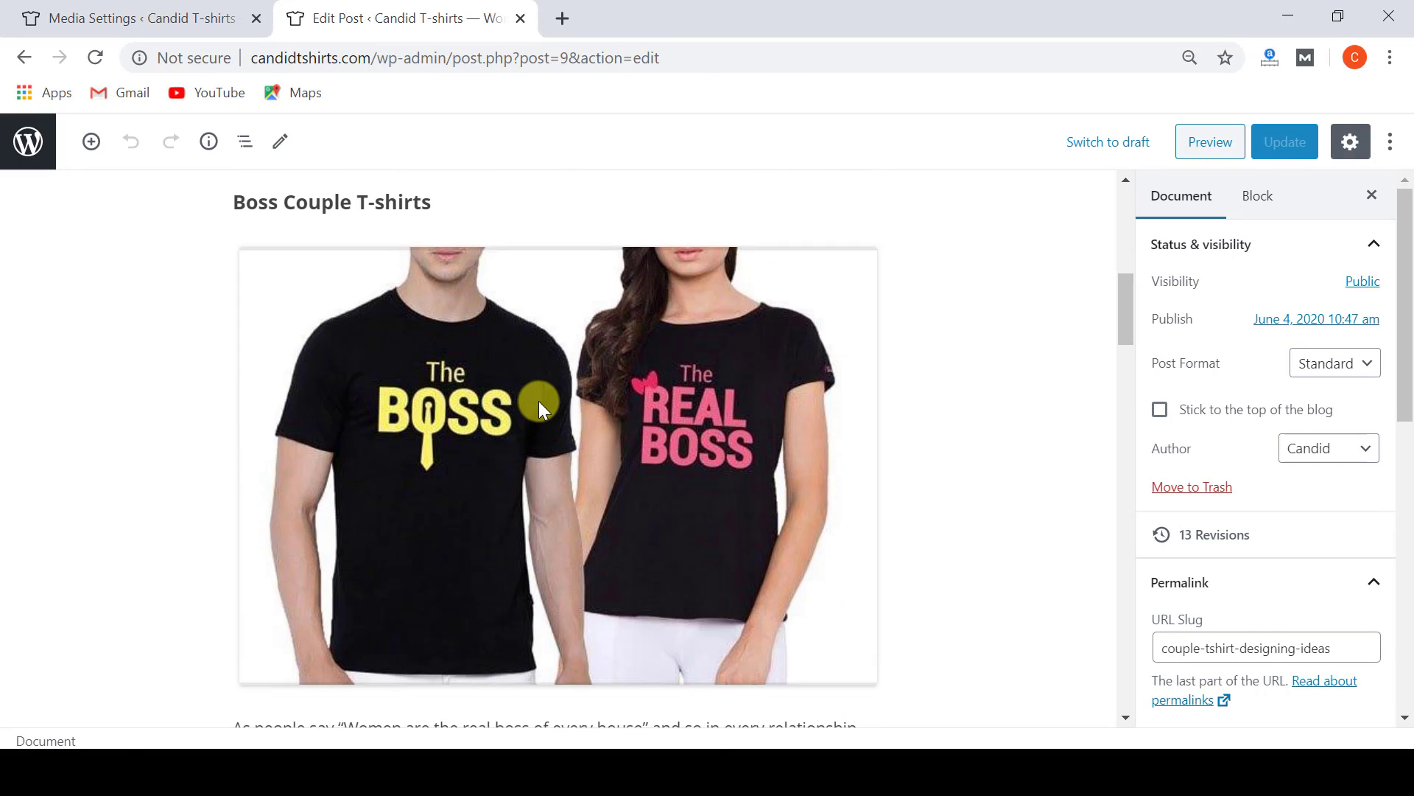
pyautogui.click(540, 407)
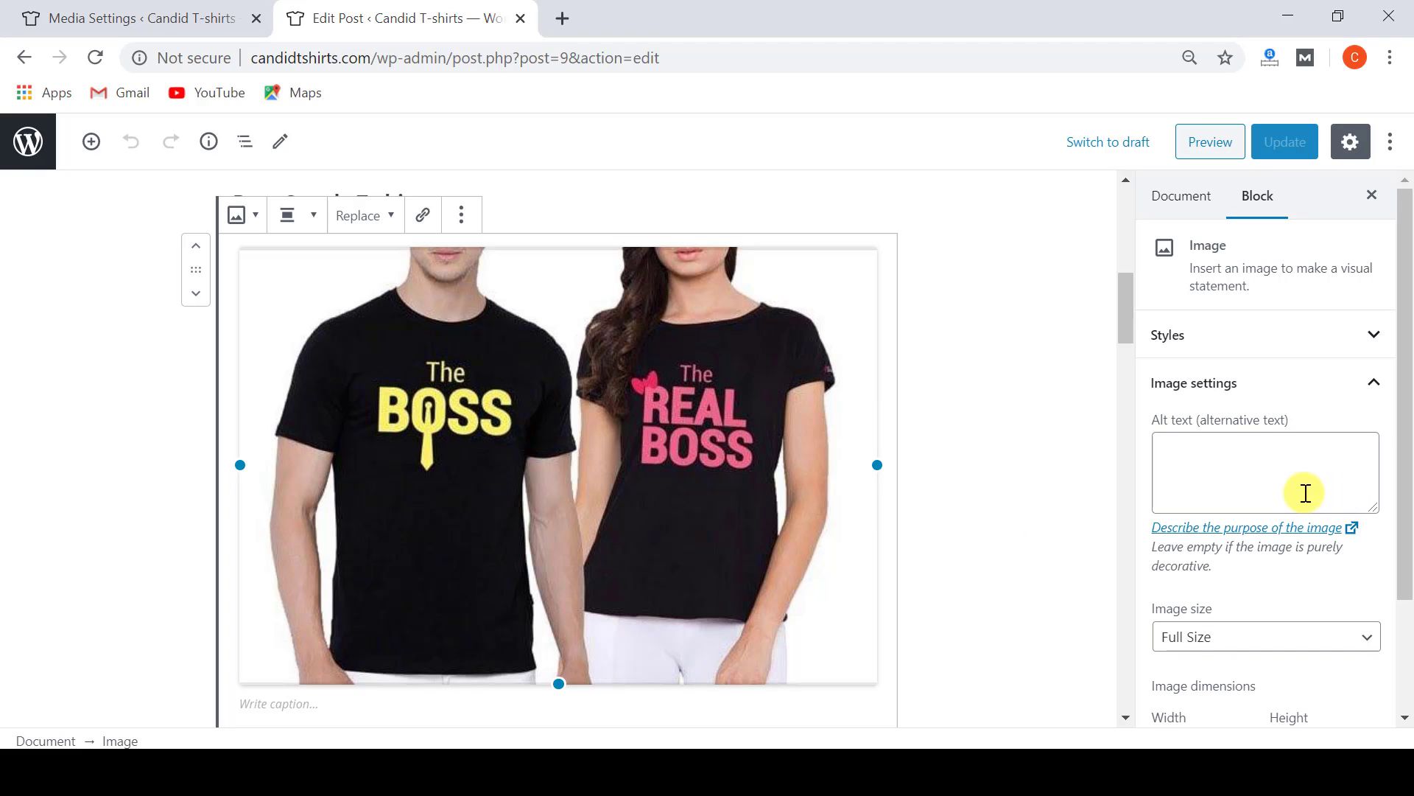
pyautogui.scroll(-2, 1236, 535)
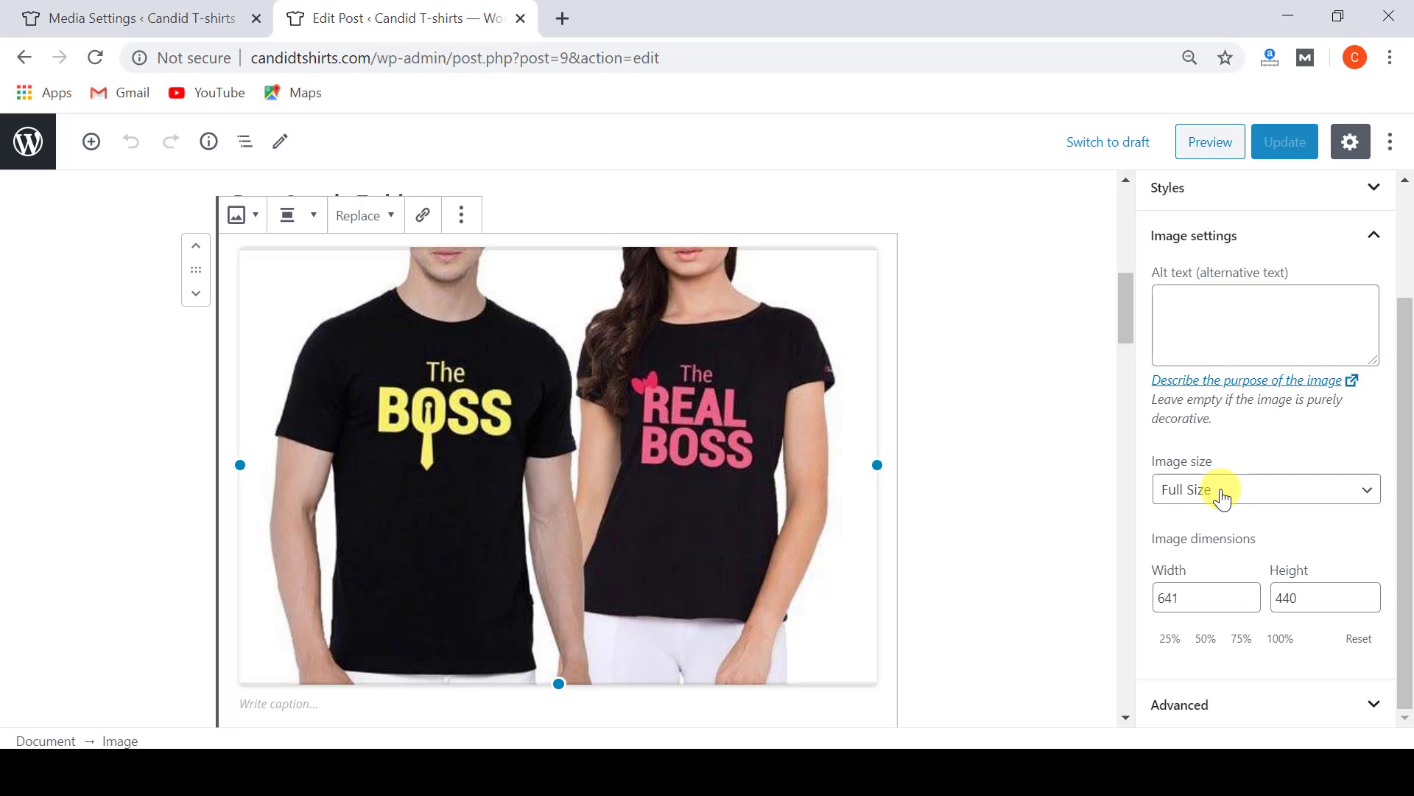
# Step: Try the Thumbnail and then the Medium image size on the selected image, checking its width and height
pyautogui.click(1222, 499)
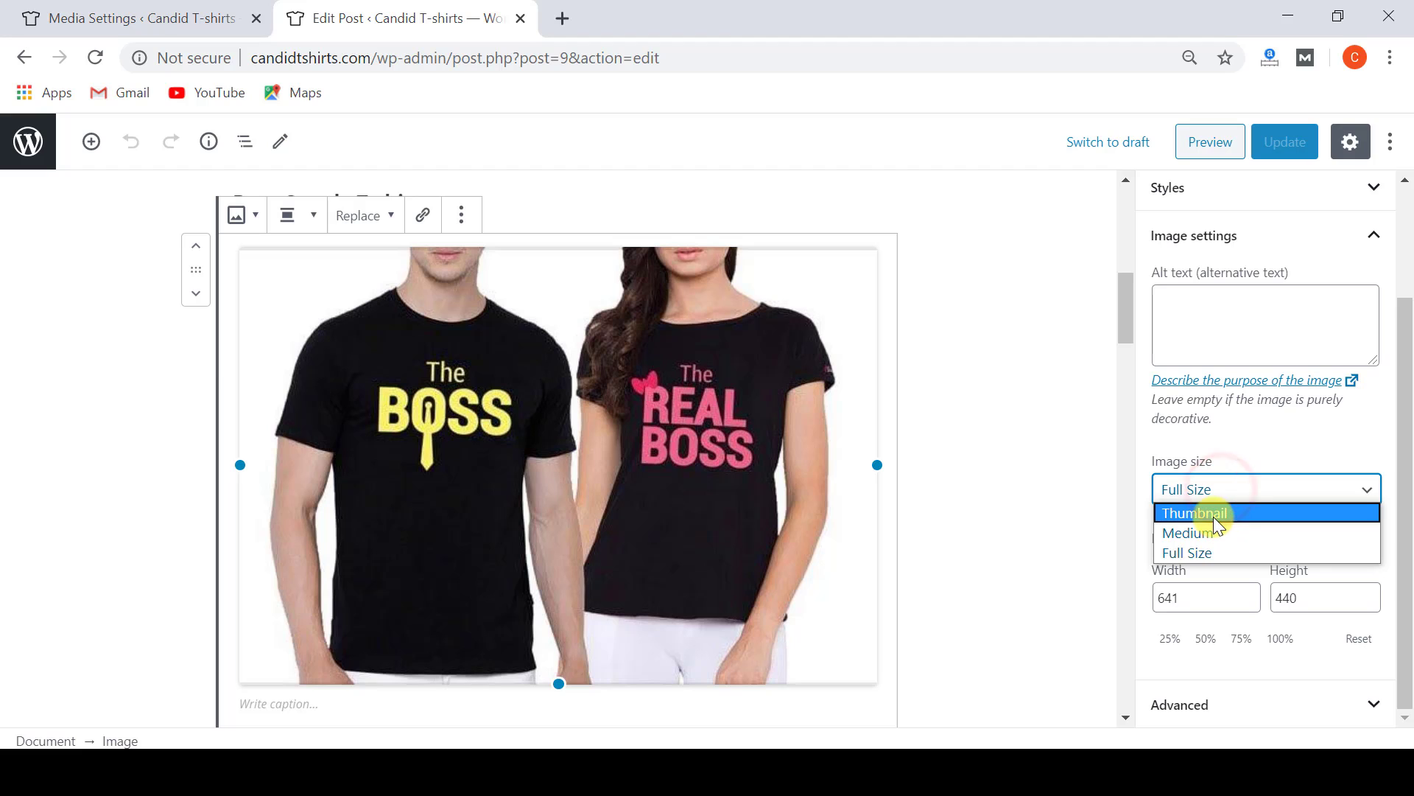
pyautogui.click(1213, 516)
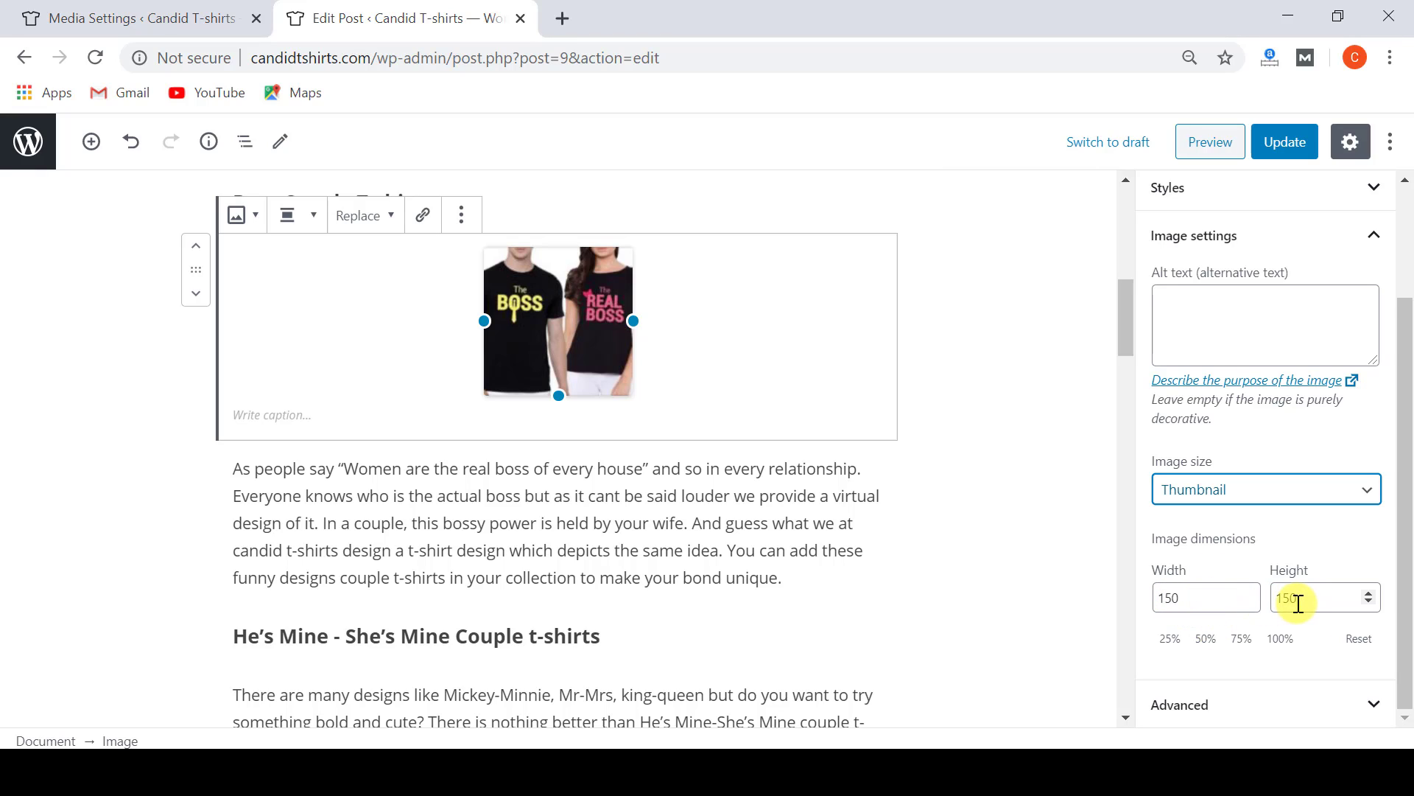
pyautogui.click(1197, 500)
pyautogui.click(1201, 531)
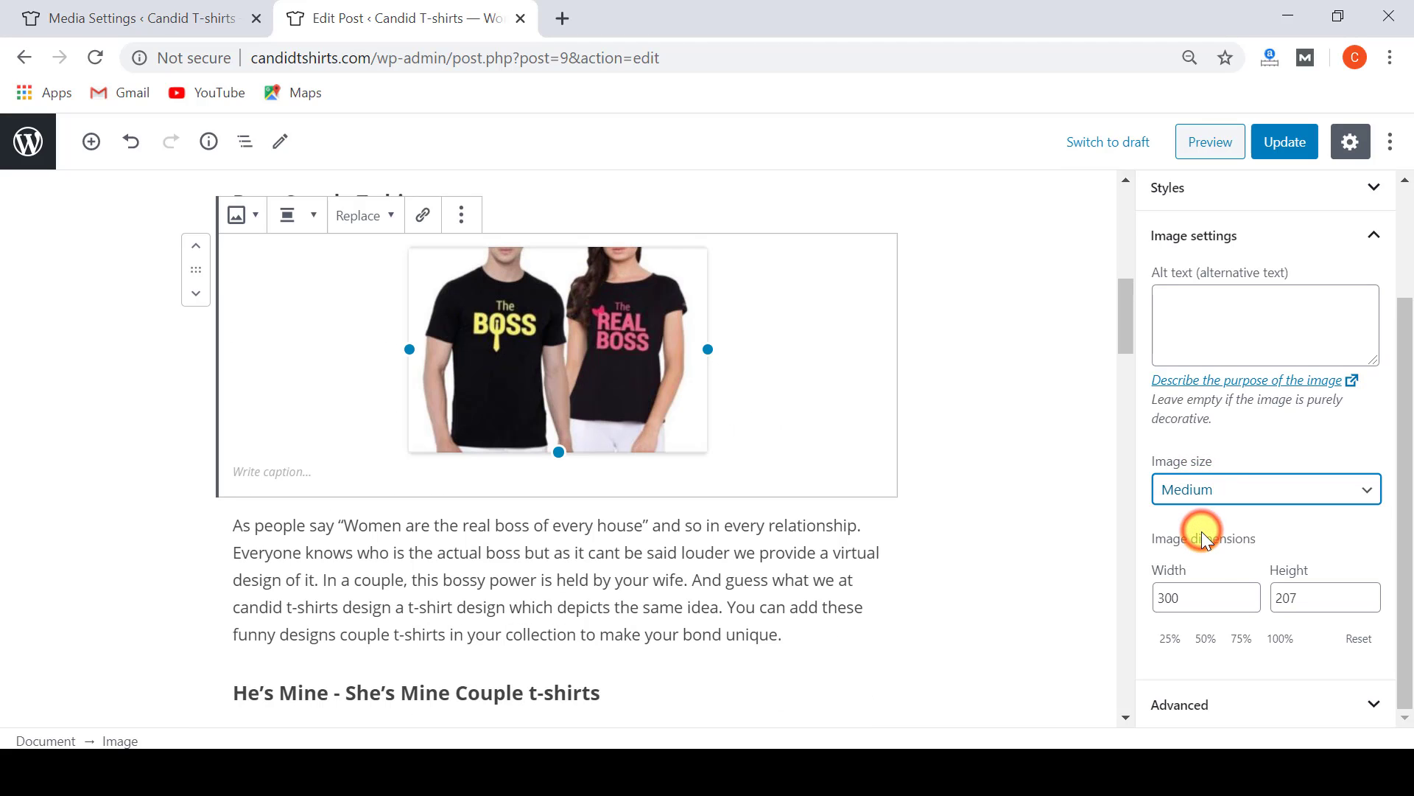
pyautogui.click(1189, 602)
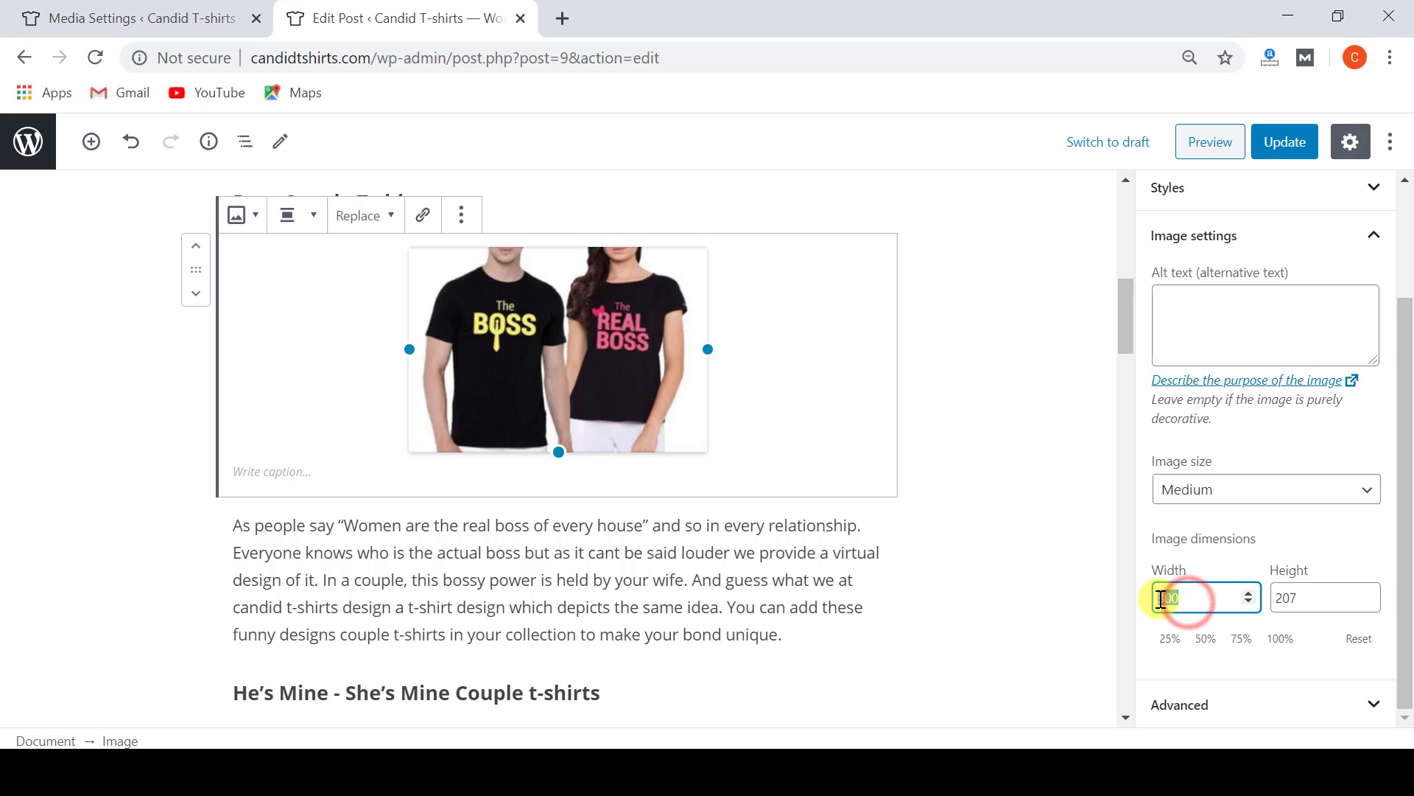
pyautogui.click(1312, 598)
pyautogui.doubleClick(1289, 598)
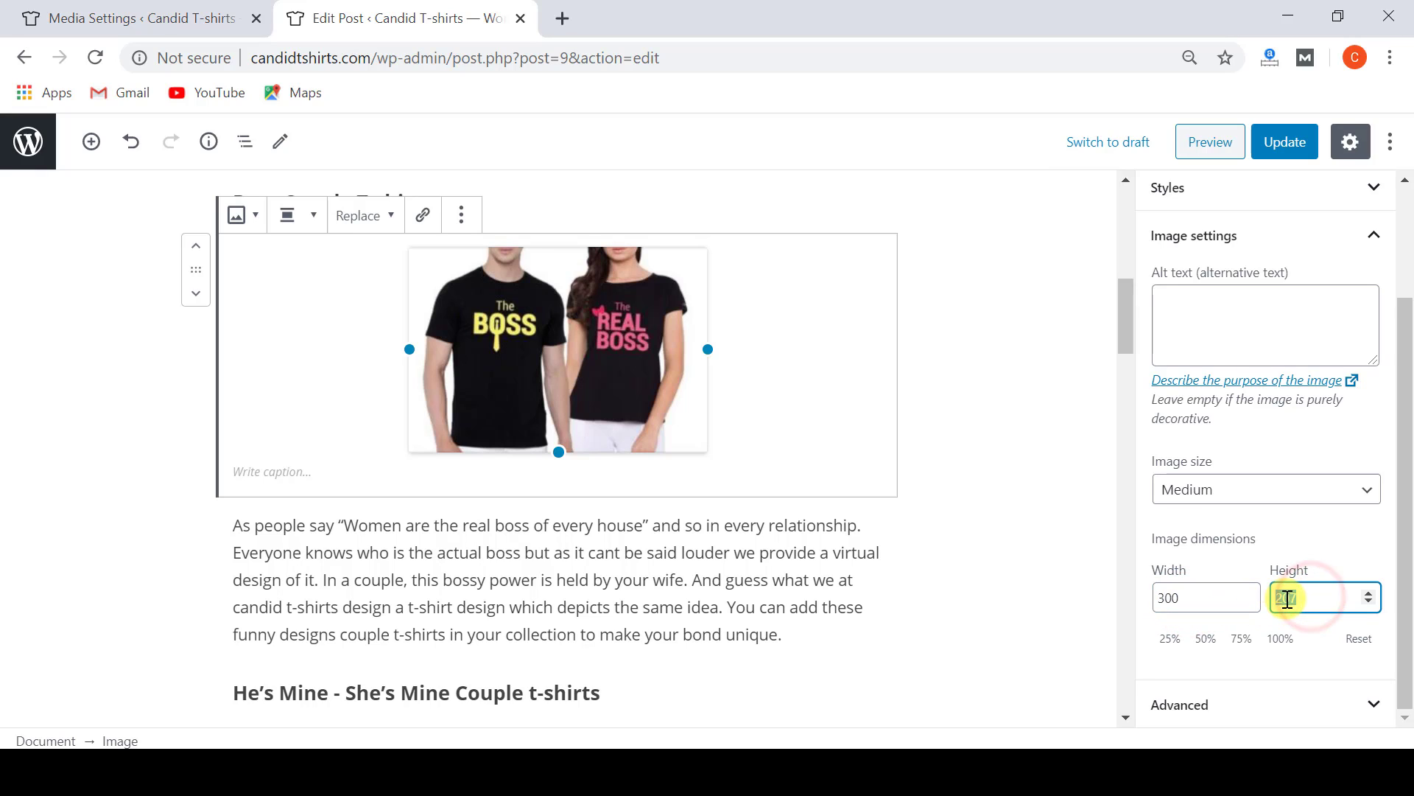
# Step: Set the image size to Full Size and compare it with the large size limits in Media Settings
pyautogui.click(1209, 489)
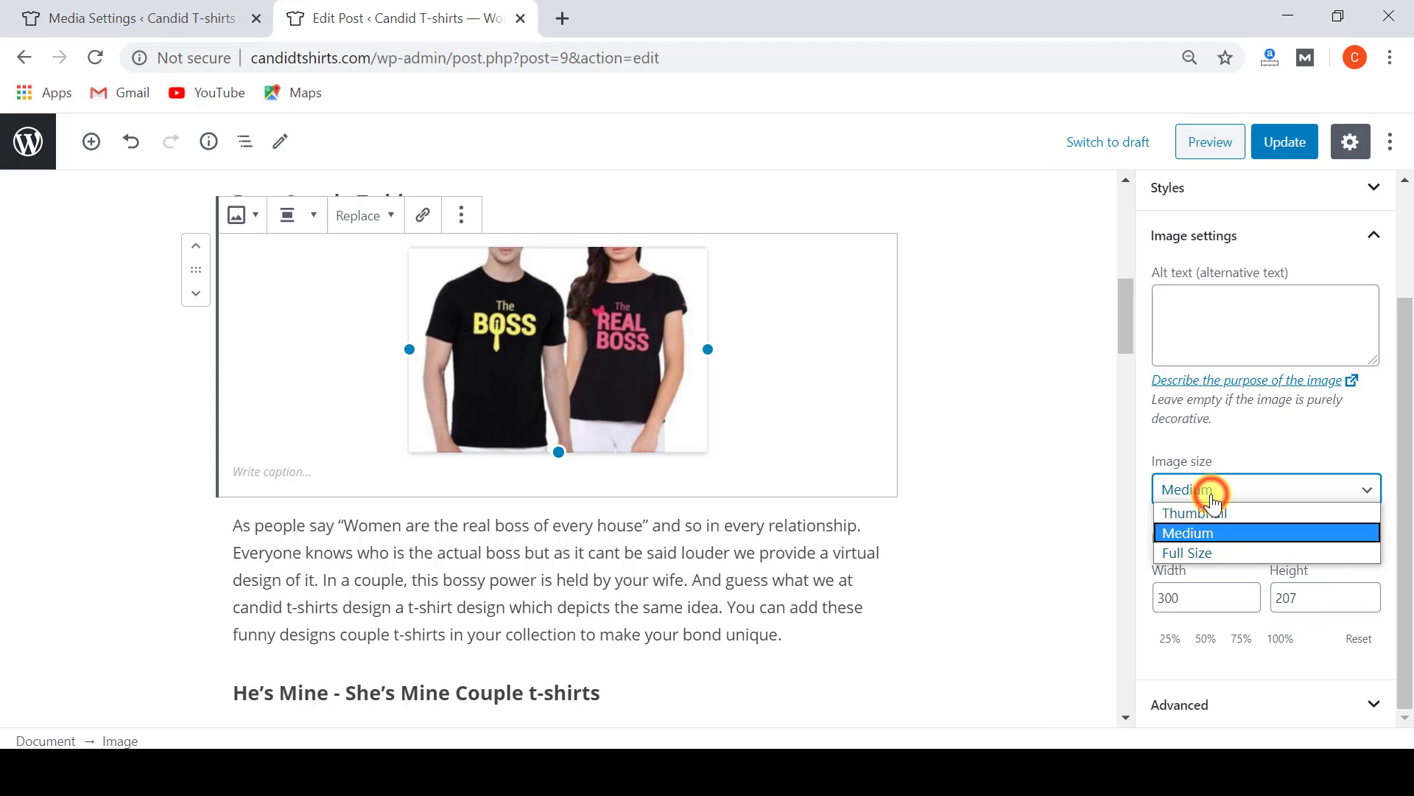
pyautogui.click(1204, 554)
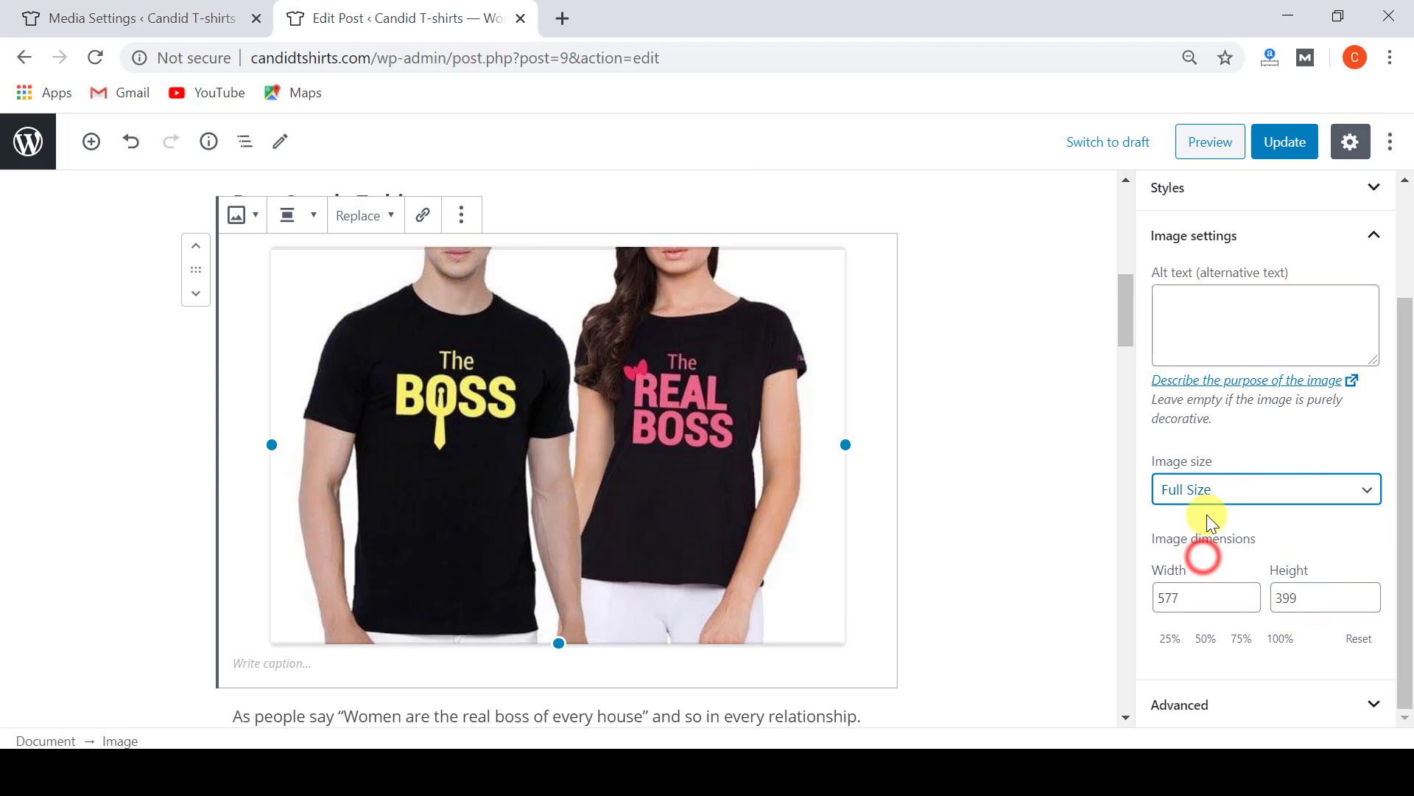
pyautogui.click(156, 16)
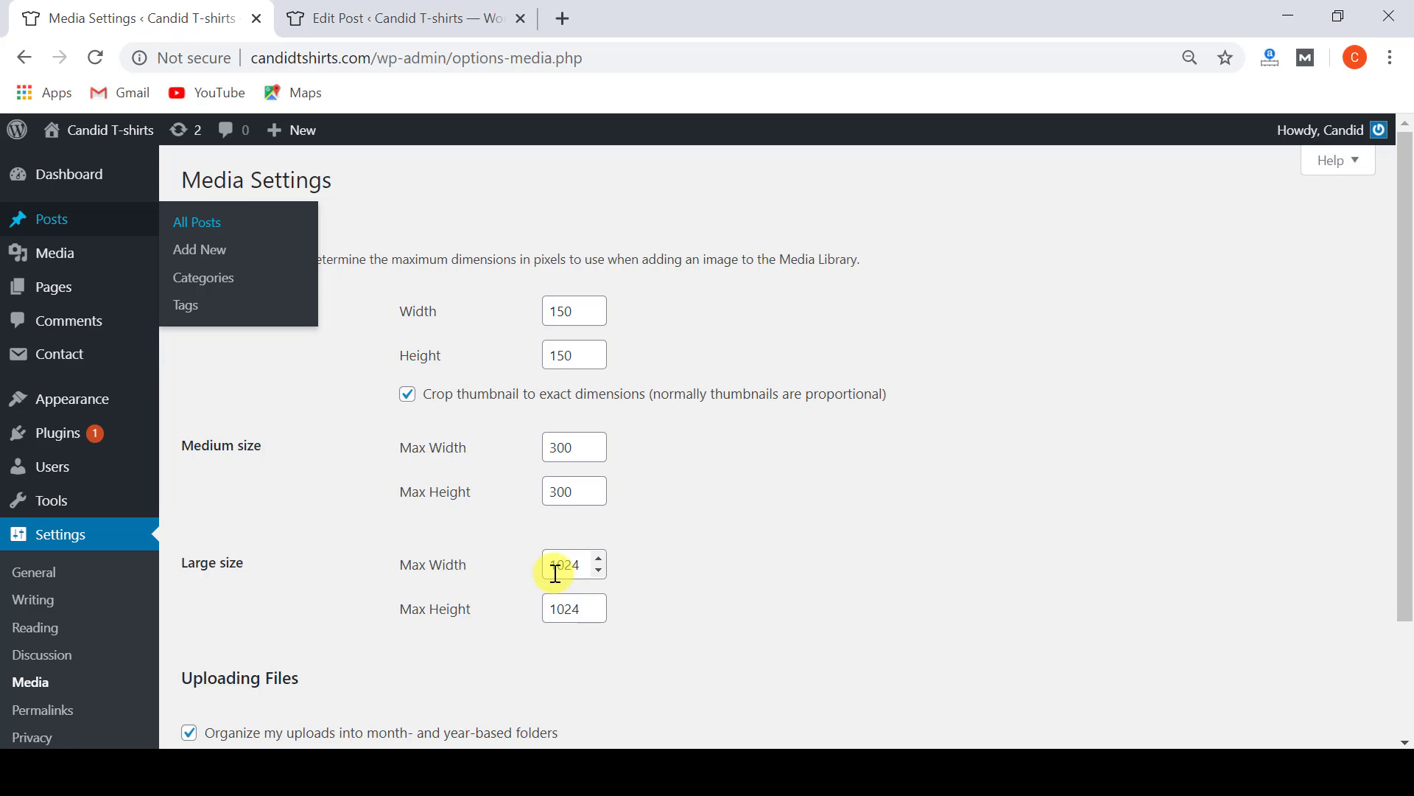
pyautogui.click(374, 16)
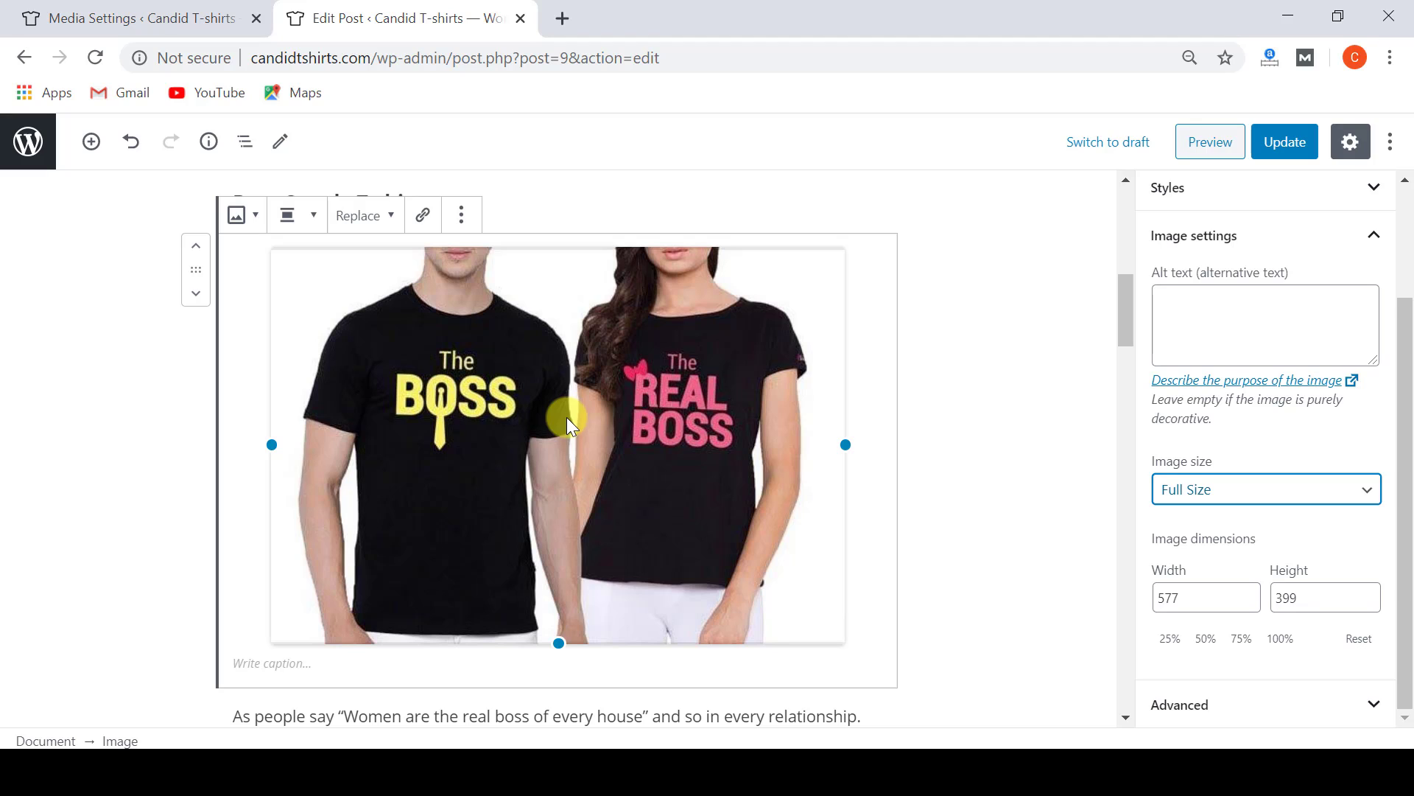
# Step: Try the Medium image size on the selected image again, and return it to Full Size
pyautogui.click(1221, 497)
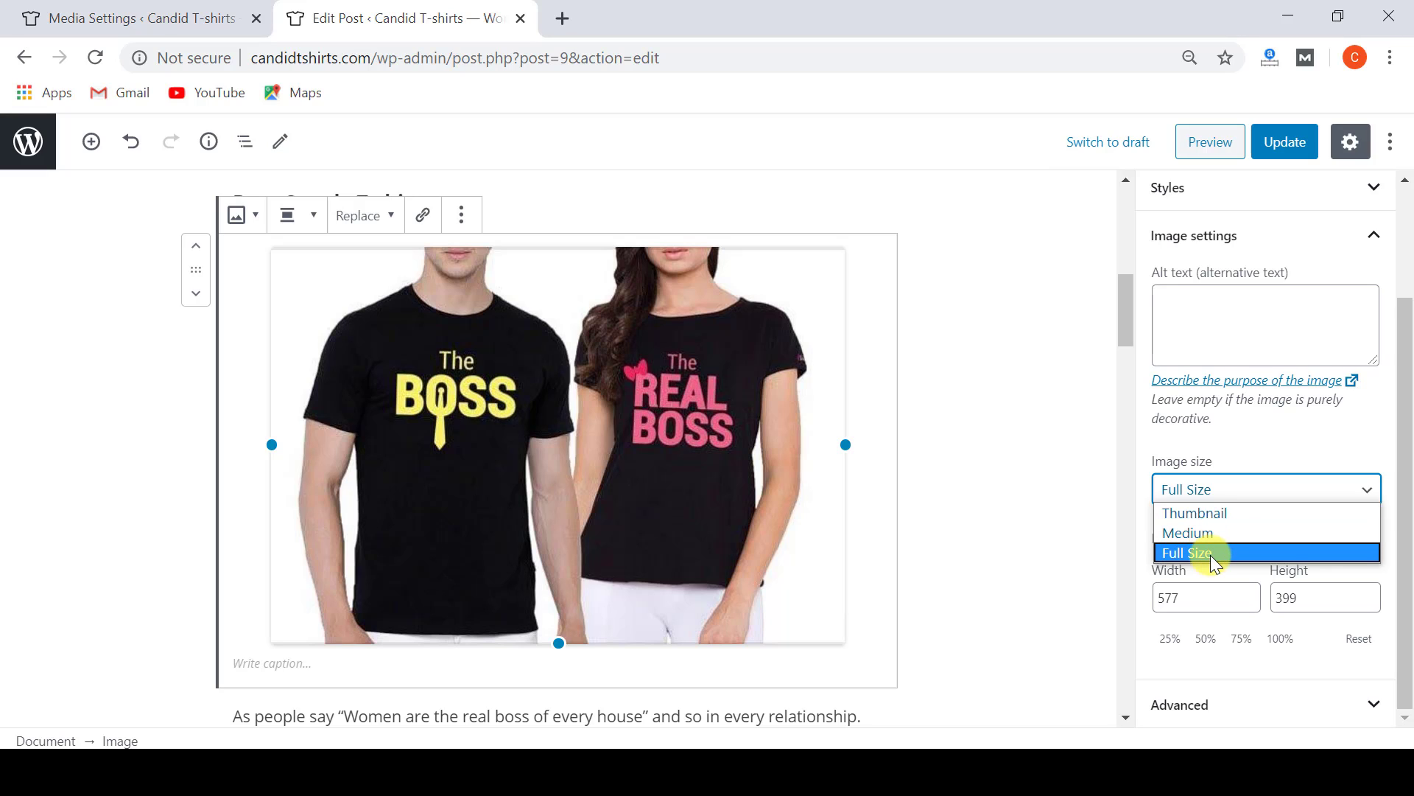
pyautogui.click(1211, 533)
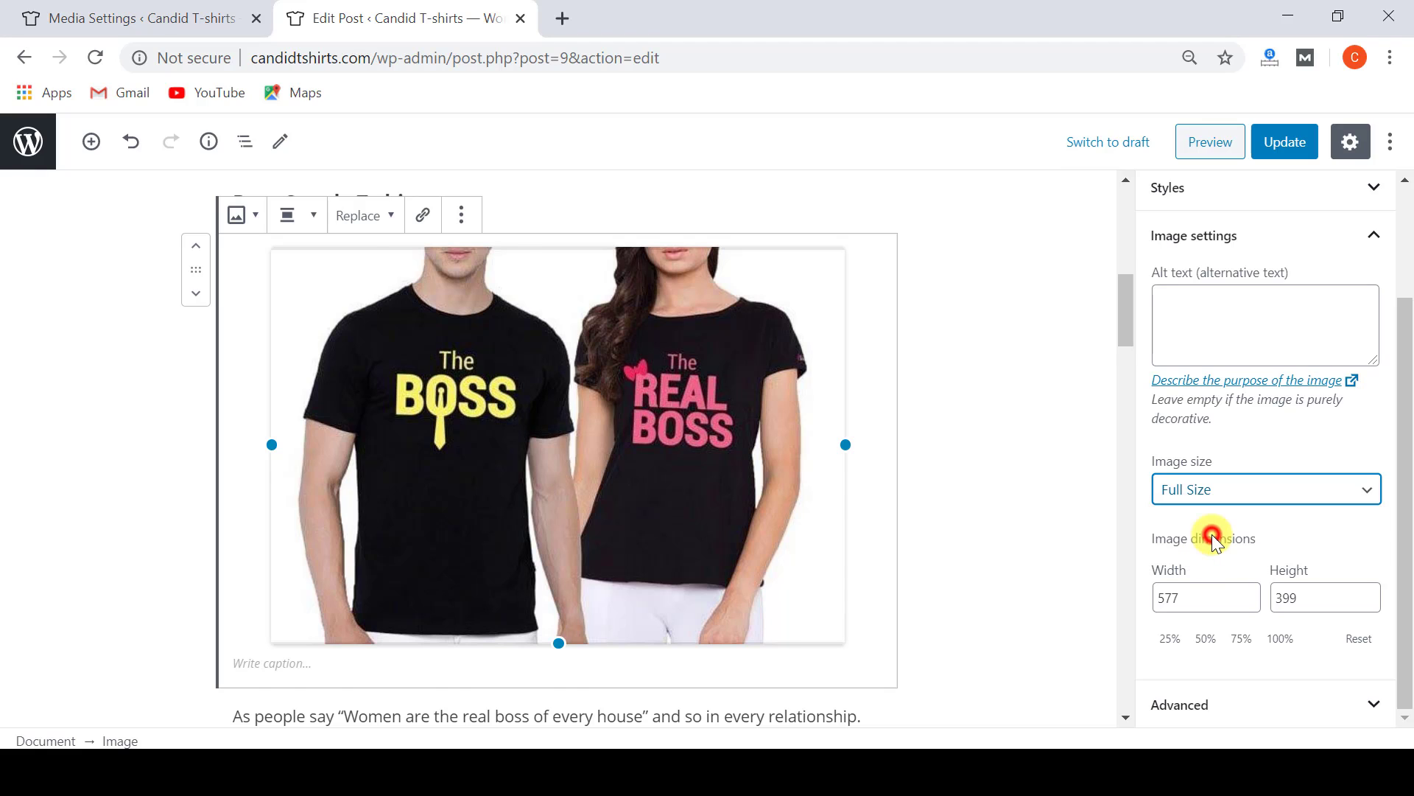
pyautogui.click(1205, 490)
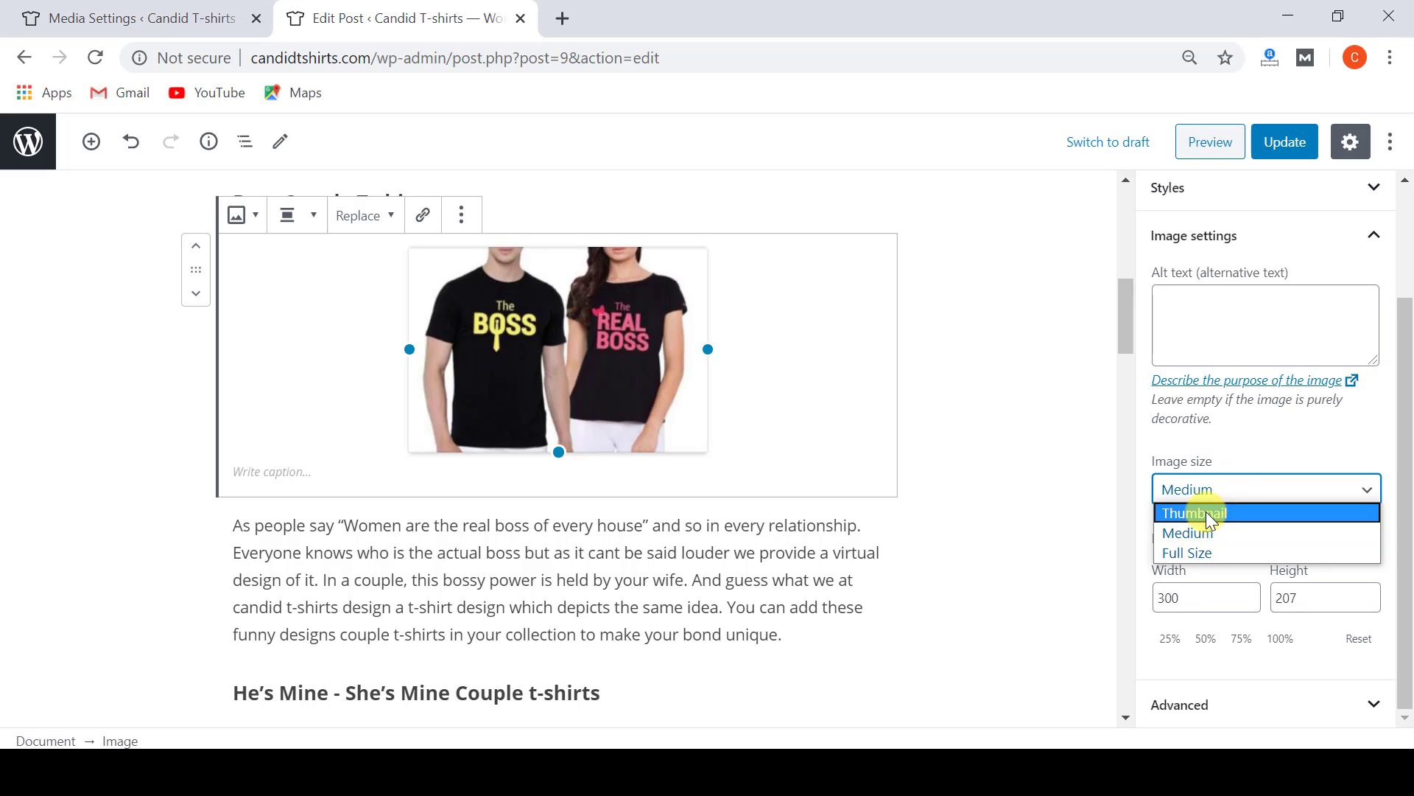
pyautogui.click(1200, 553)
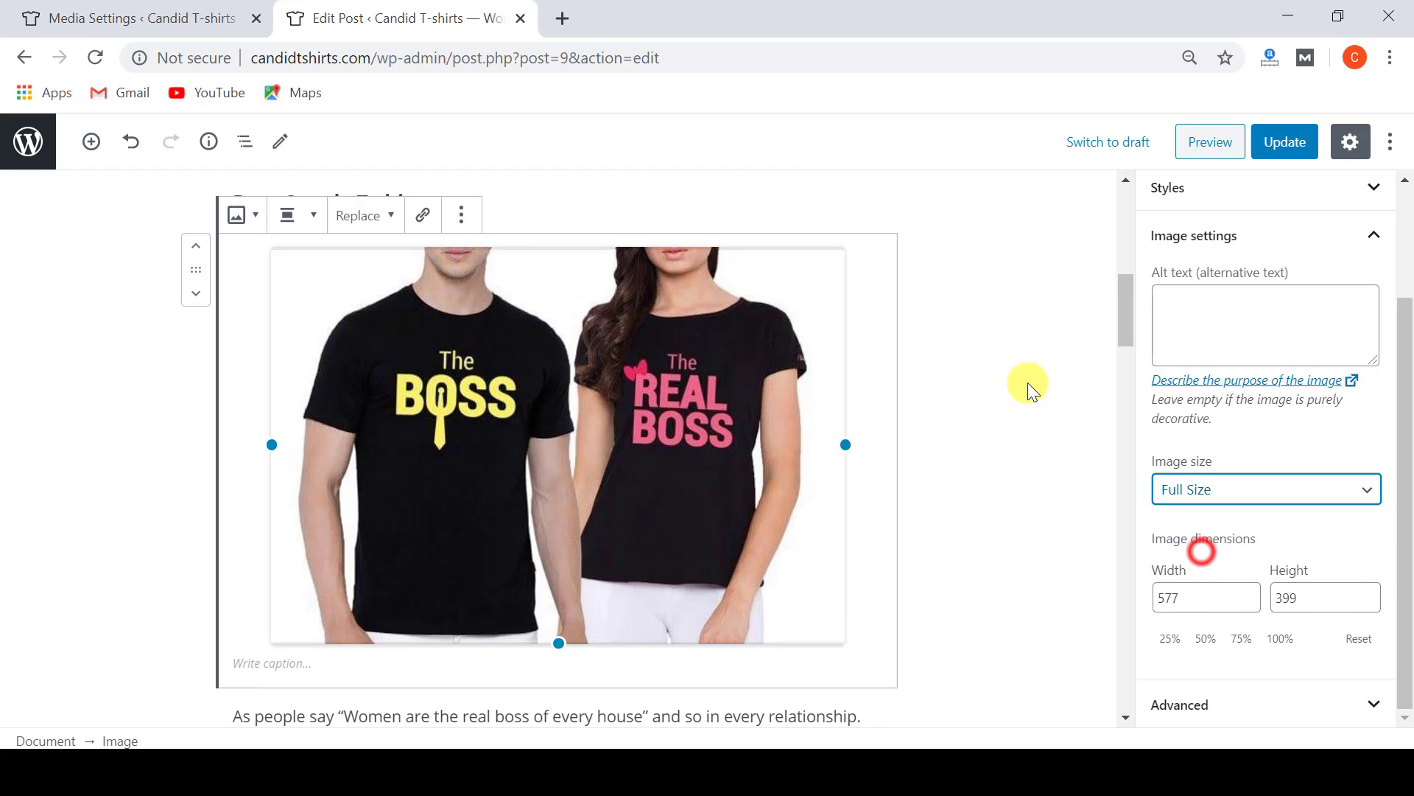
# Step: Revisit Media Settings briefly, and shrink the post's Boss couple image freehand to about 505 by 349 pixels
pyautogui.click(129, 16)
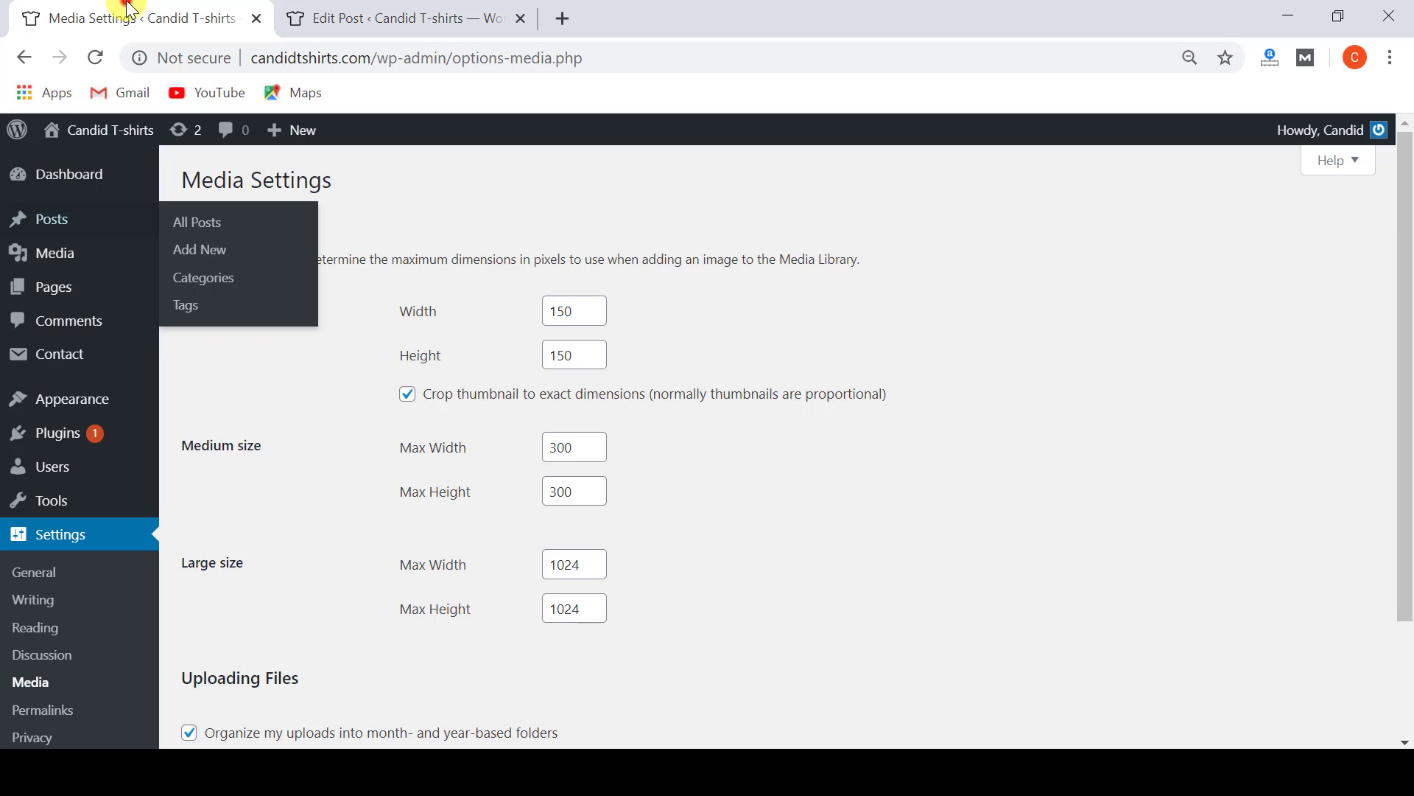
pyautogui.click(474, 263)
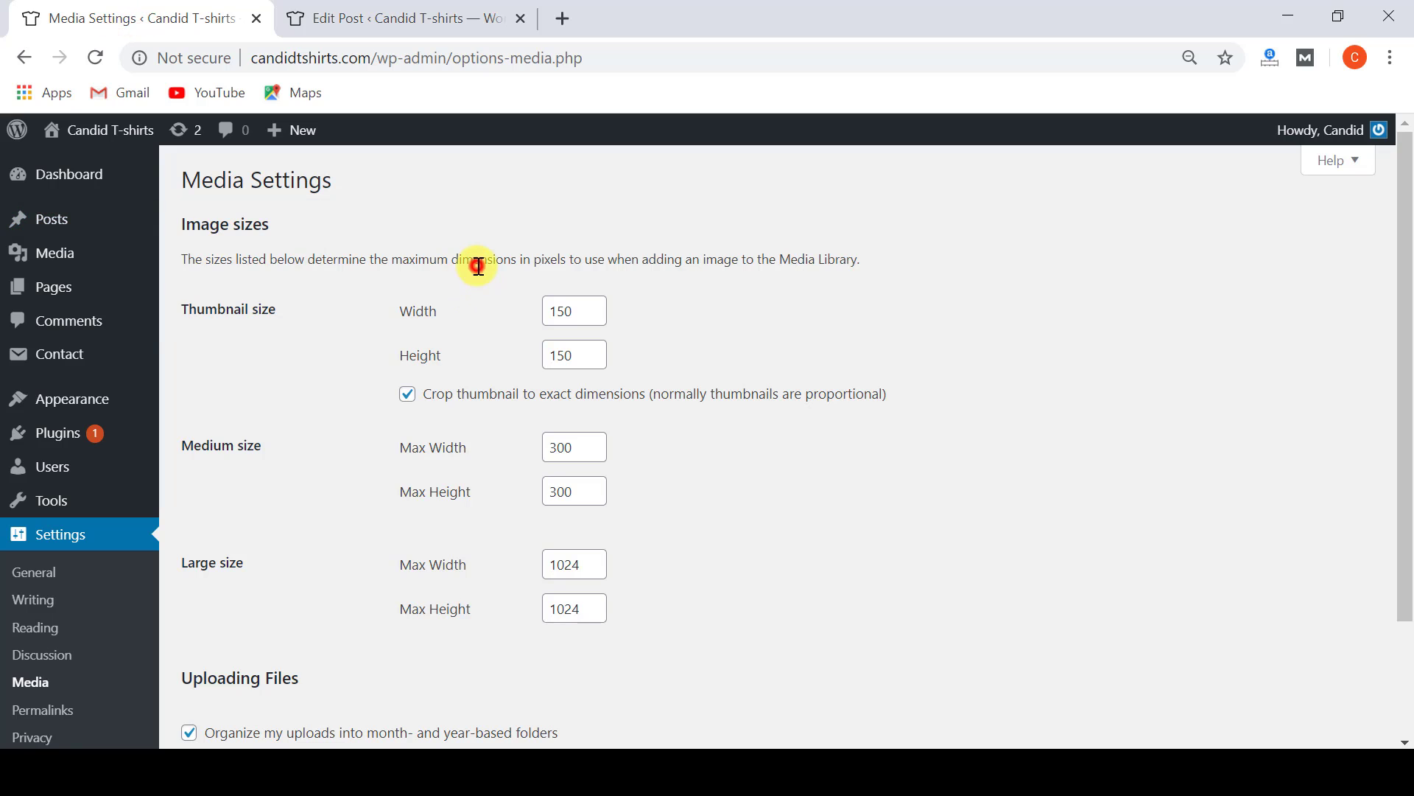
pyautogui.click(440, 20)
pyautogui.click(701, 505)
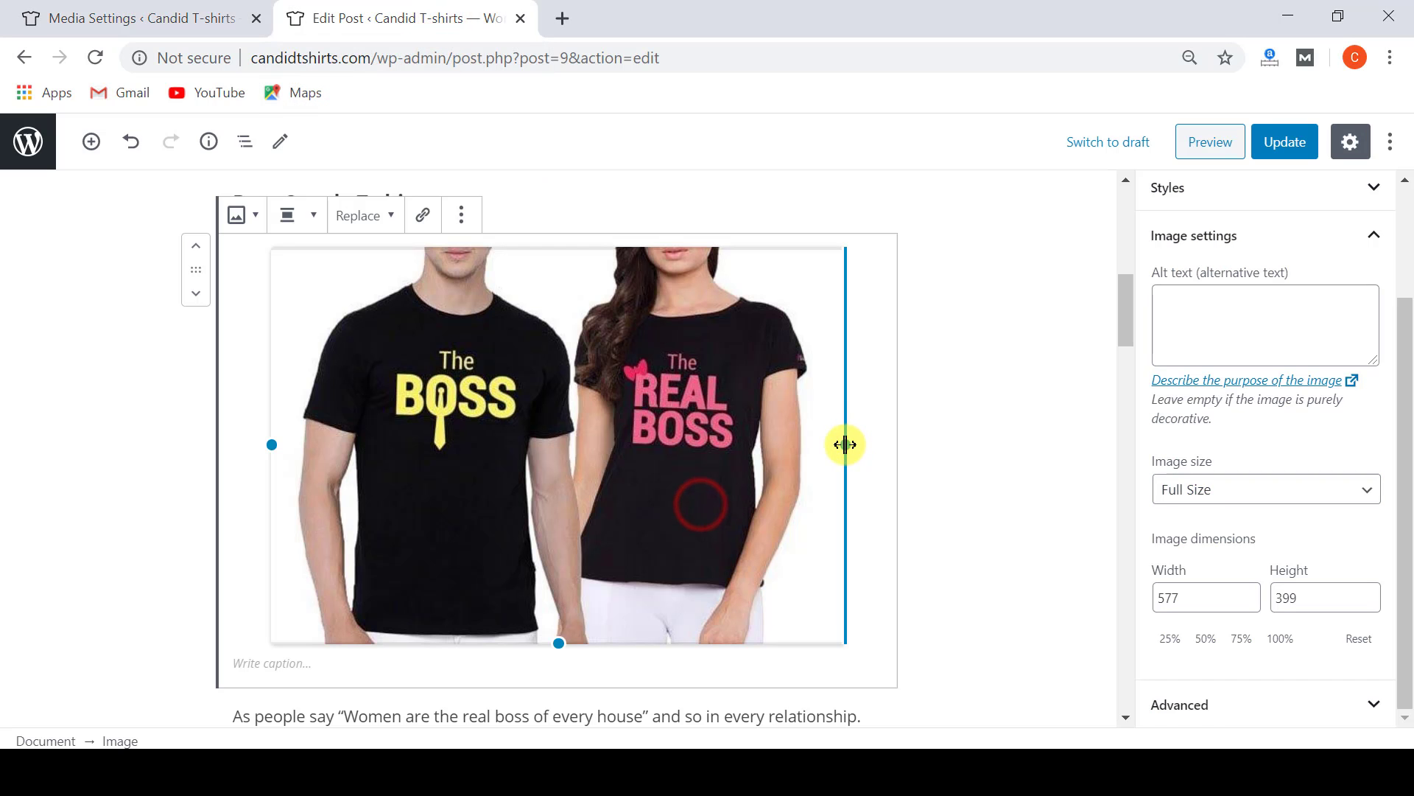
pyautogui.moveTo(846, 445); pyautogui.dragTo(773, 411)
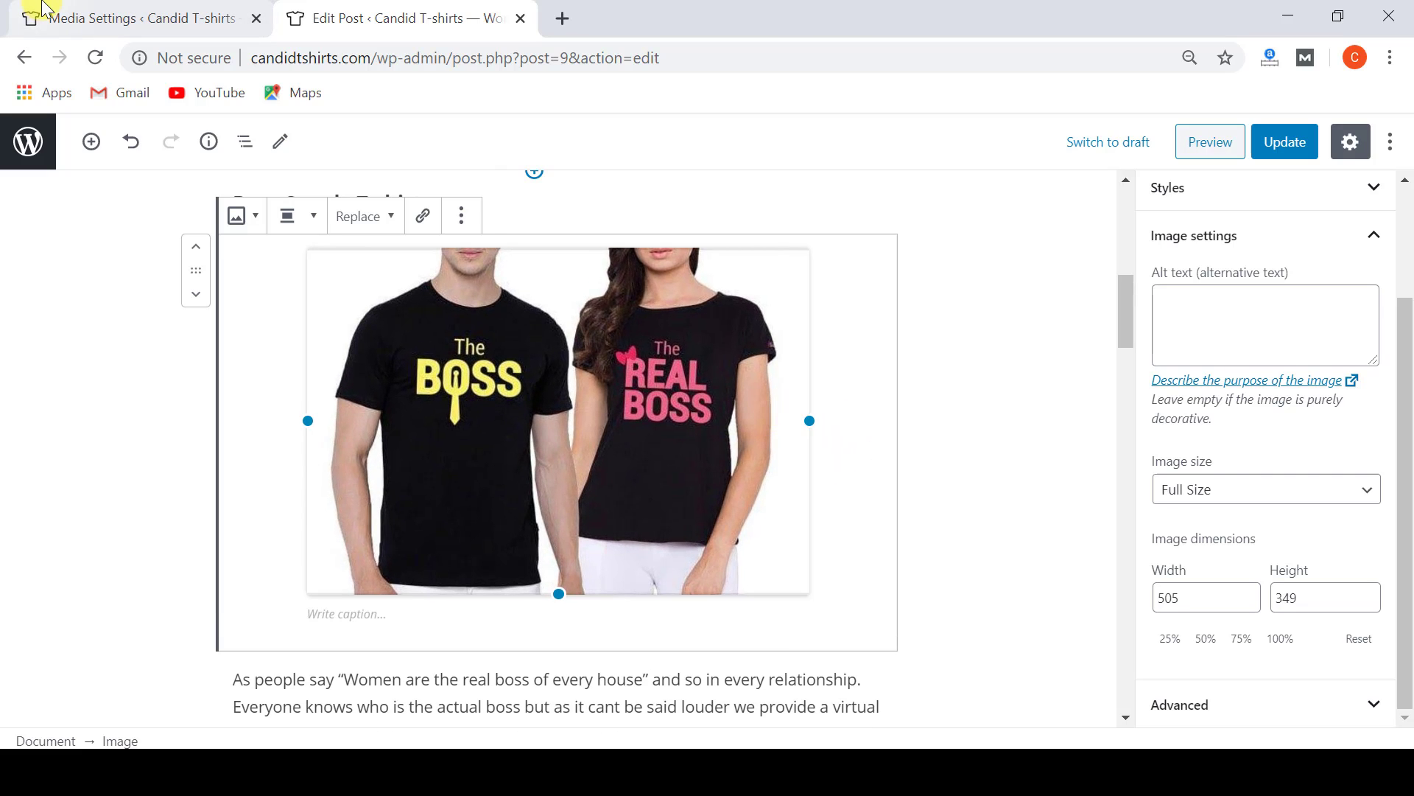
# Step: In Media Settings, turn off organizing uploads into month- and year-based folders
pyautogui.click(82, 15)
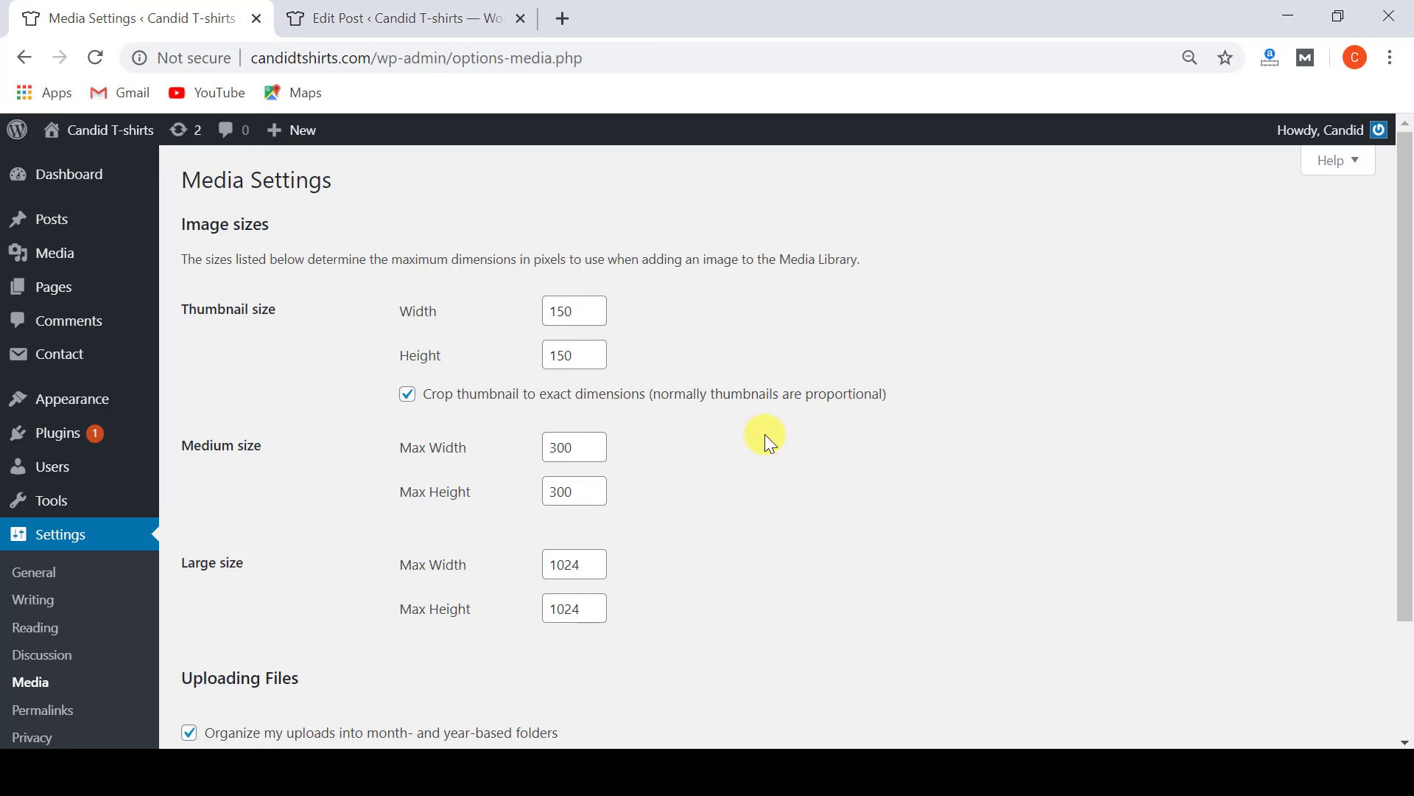
pyautogui.scroll(-3, 765, 435)
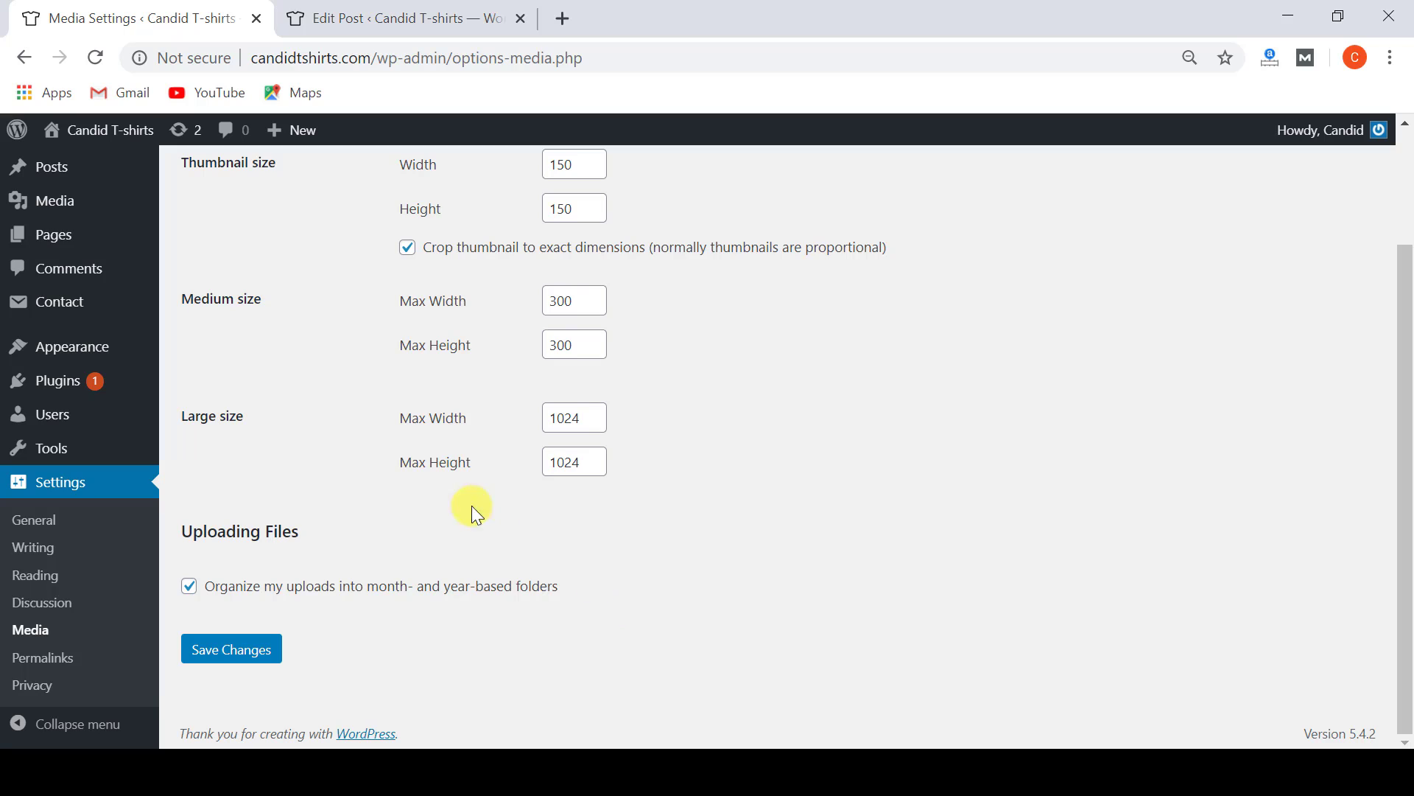
pyautogui.click(191, 591)
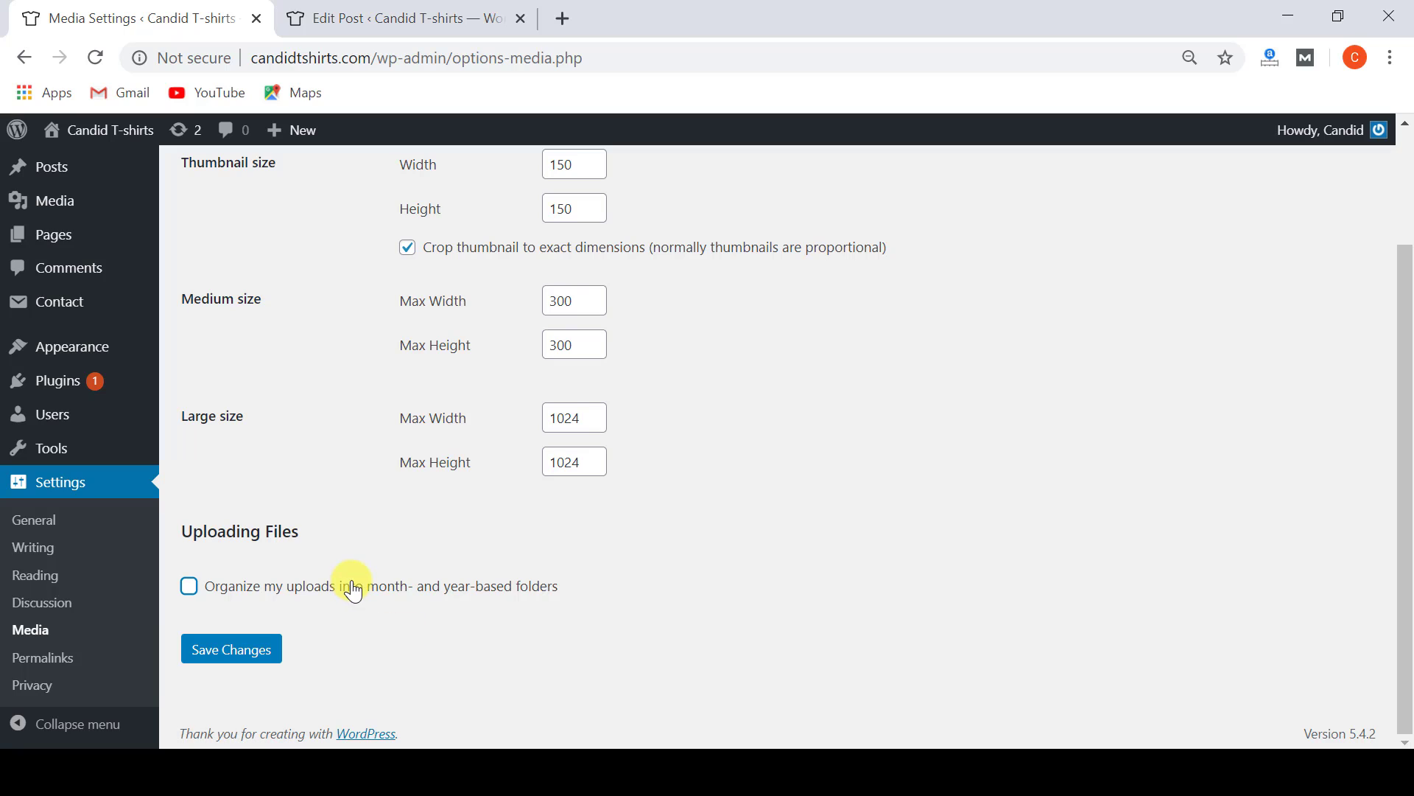
# Step: Open the media library in a new tab and select the file link in the "wedding t shirts" image's attachment details
pyautogui.moveTo(48, 217)
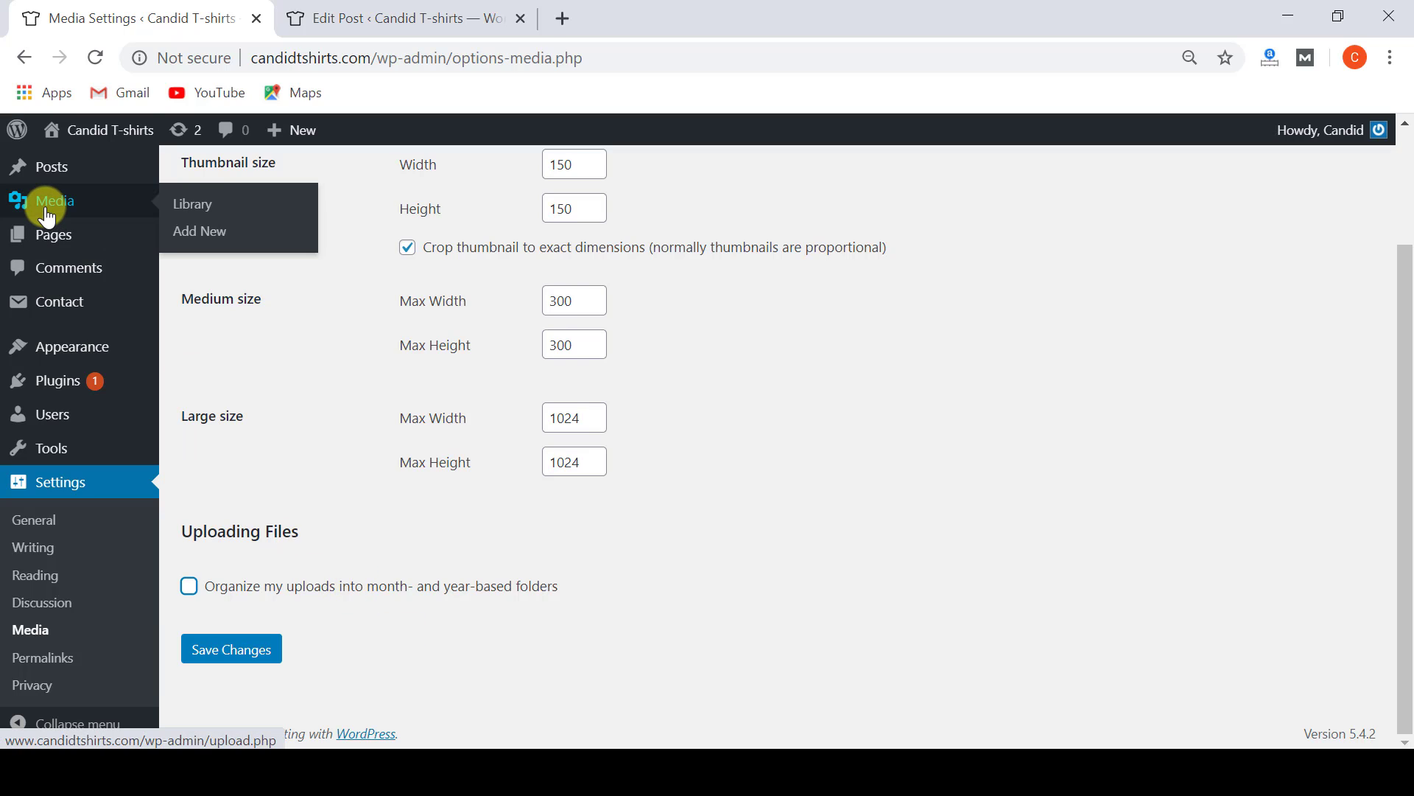
pyautogui.click(204, 206)
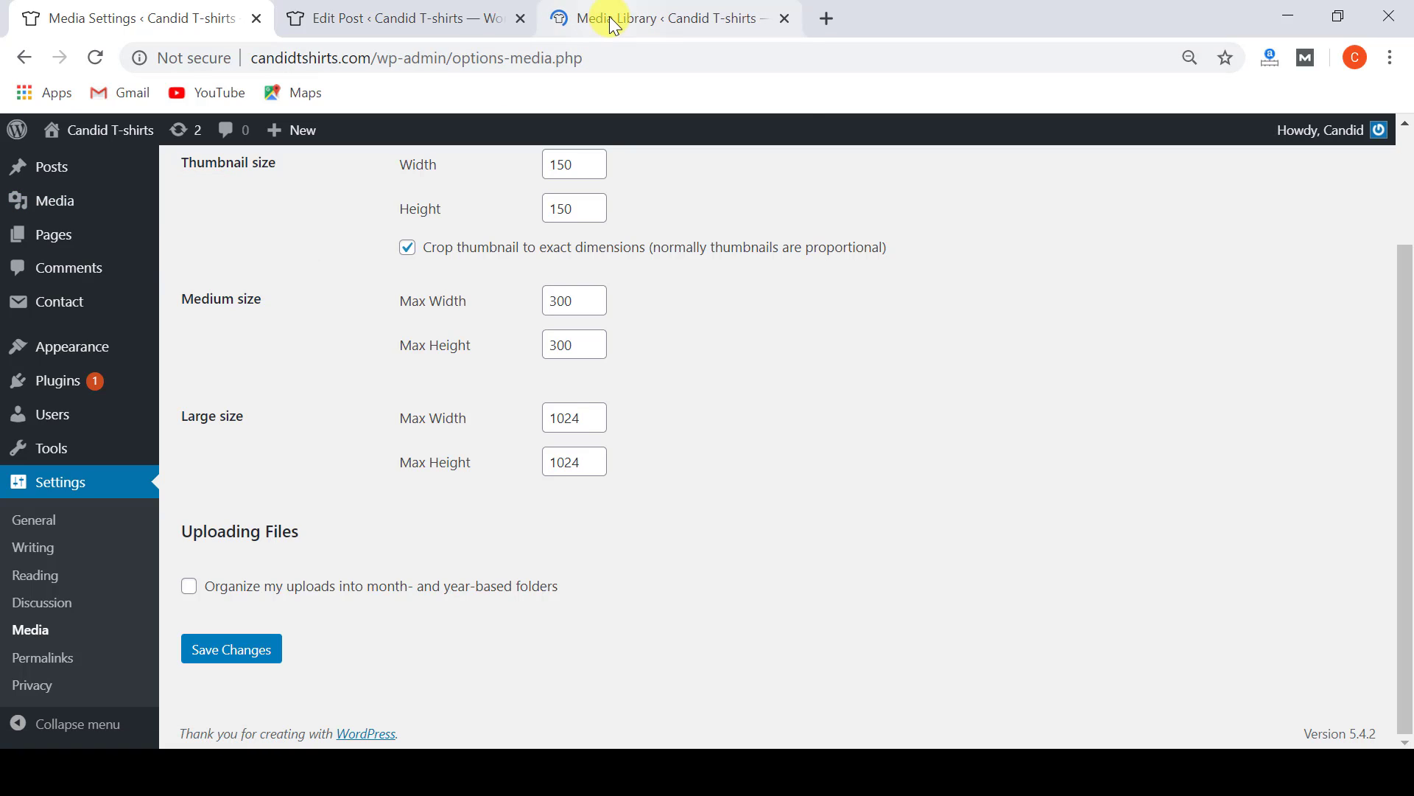
pyautogui.click(616, 25)
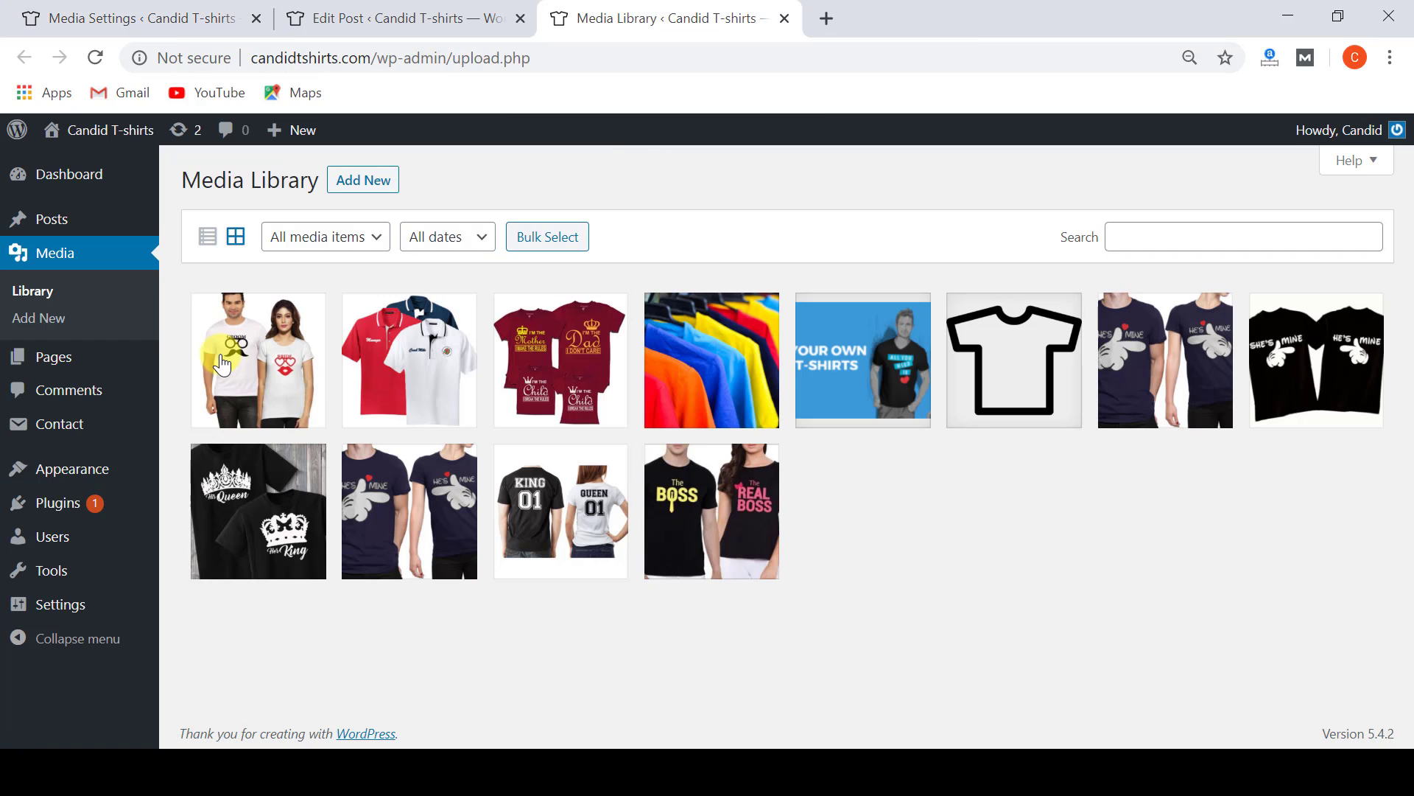
pyautogui.click(268, 346)
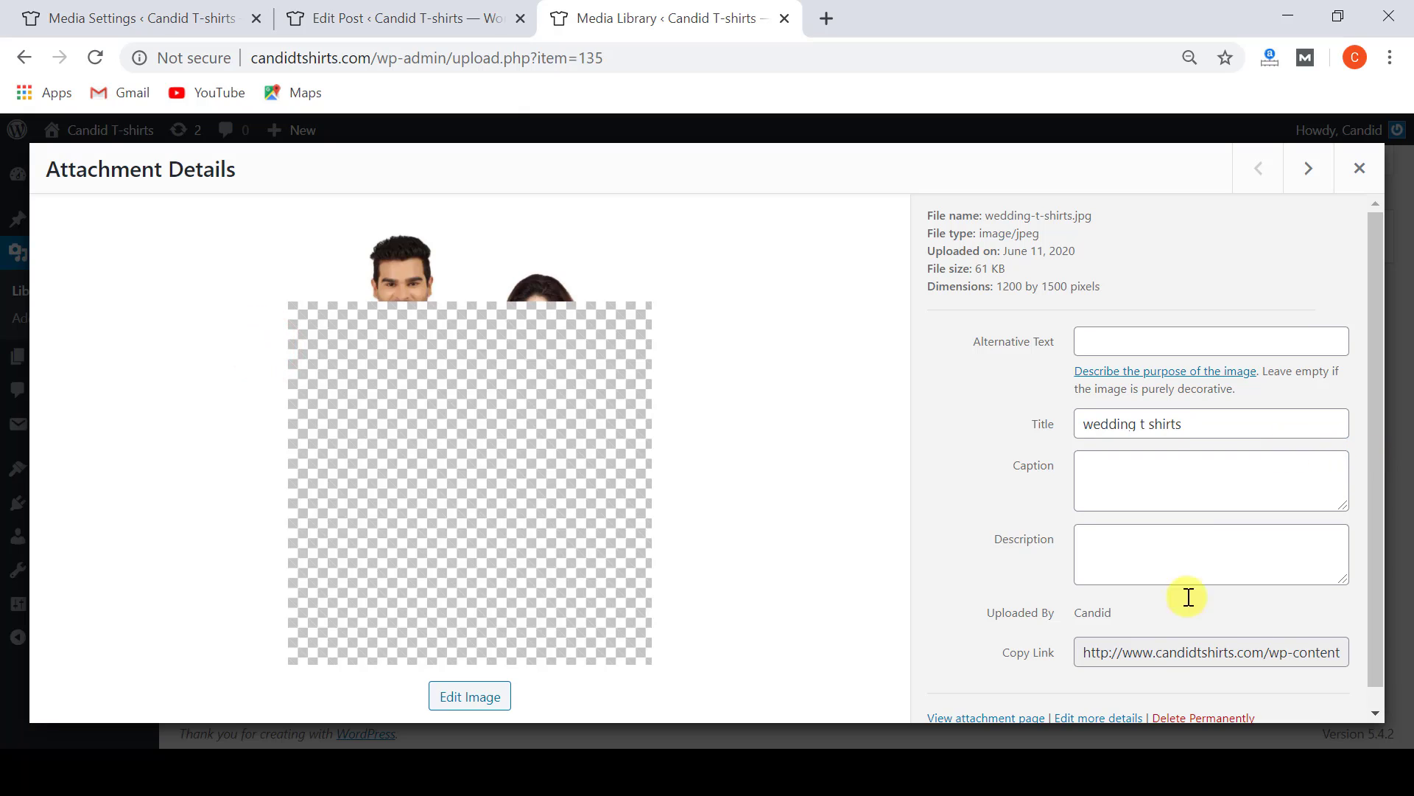
pyautogui.click(1175, 630)
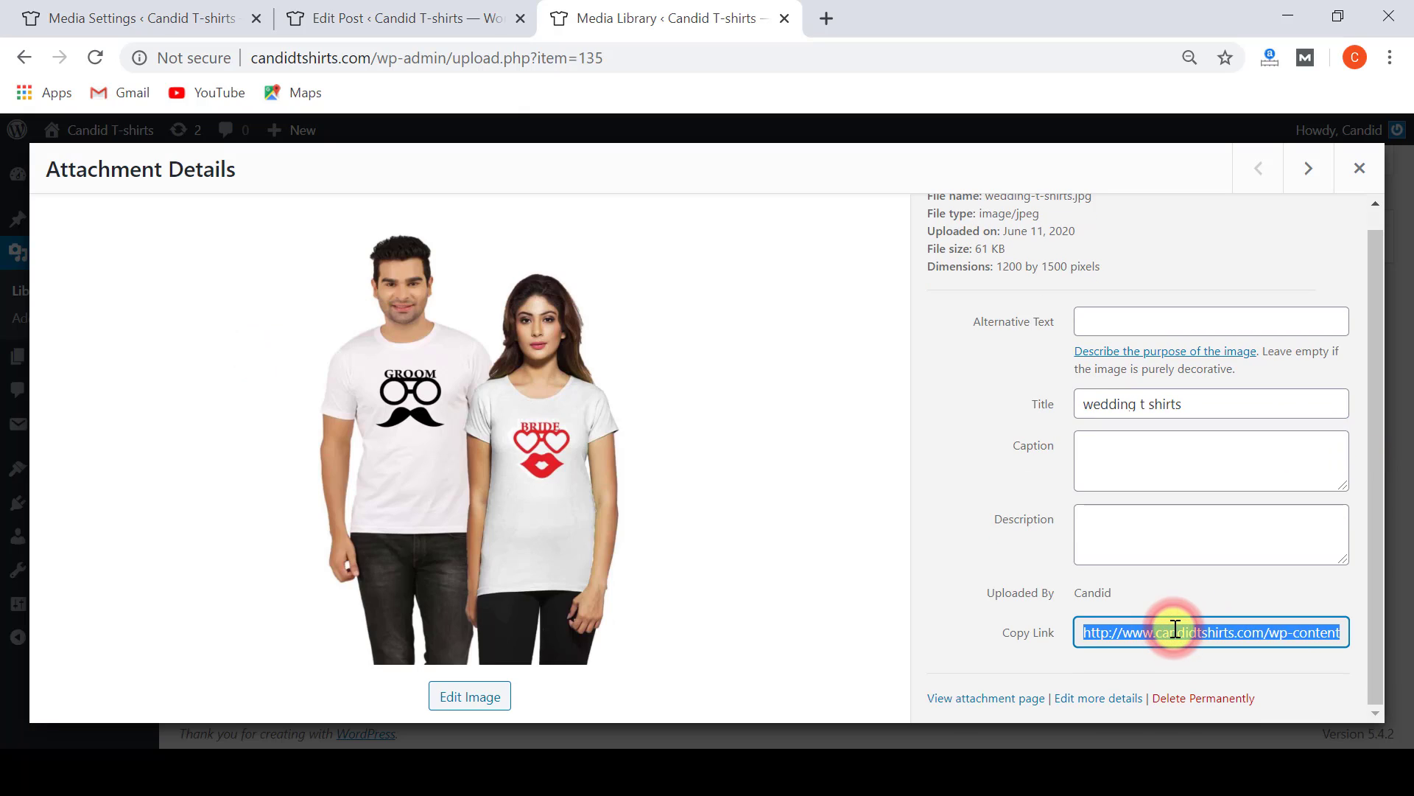
# Step: Paste the copied file link into a new browser tab and examine its 2020/06 folder part and its file name
pyautogui.click(831, 18)
pyautogui.write('http://www.candidtshirts.com/wp-content/uploads/2020/06/wedding-t-shirts.jpg')
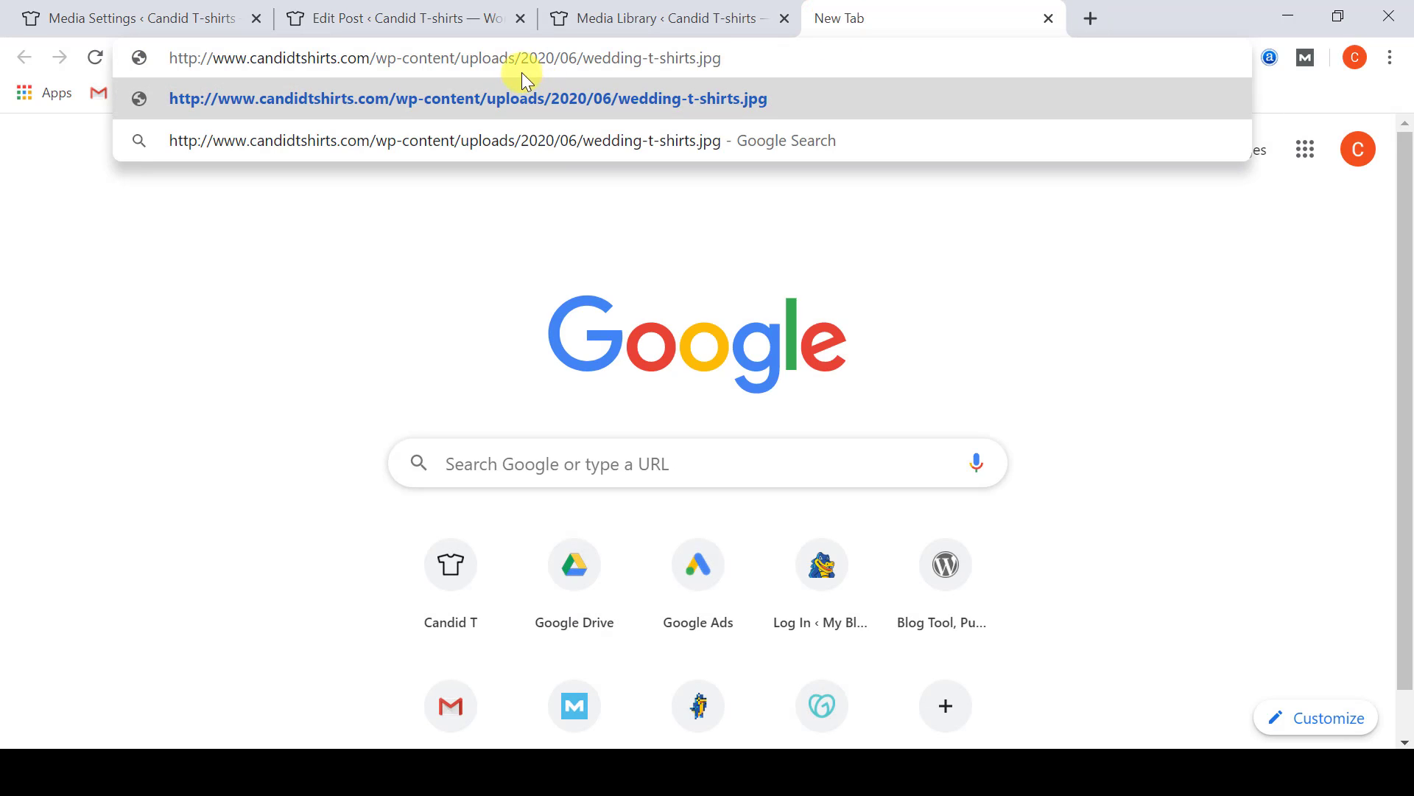
pyautogui.moveTo(521, 62); pyautogui.dragTo(575, 55)
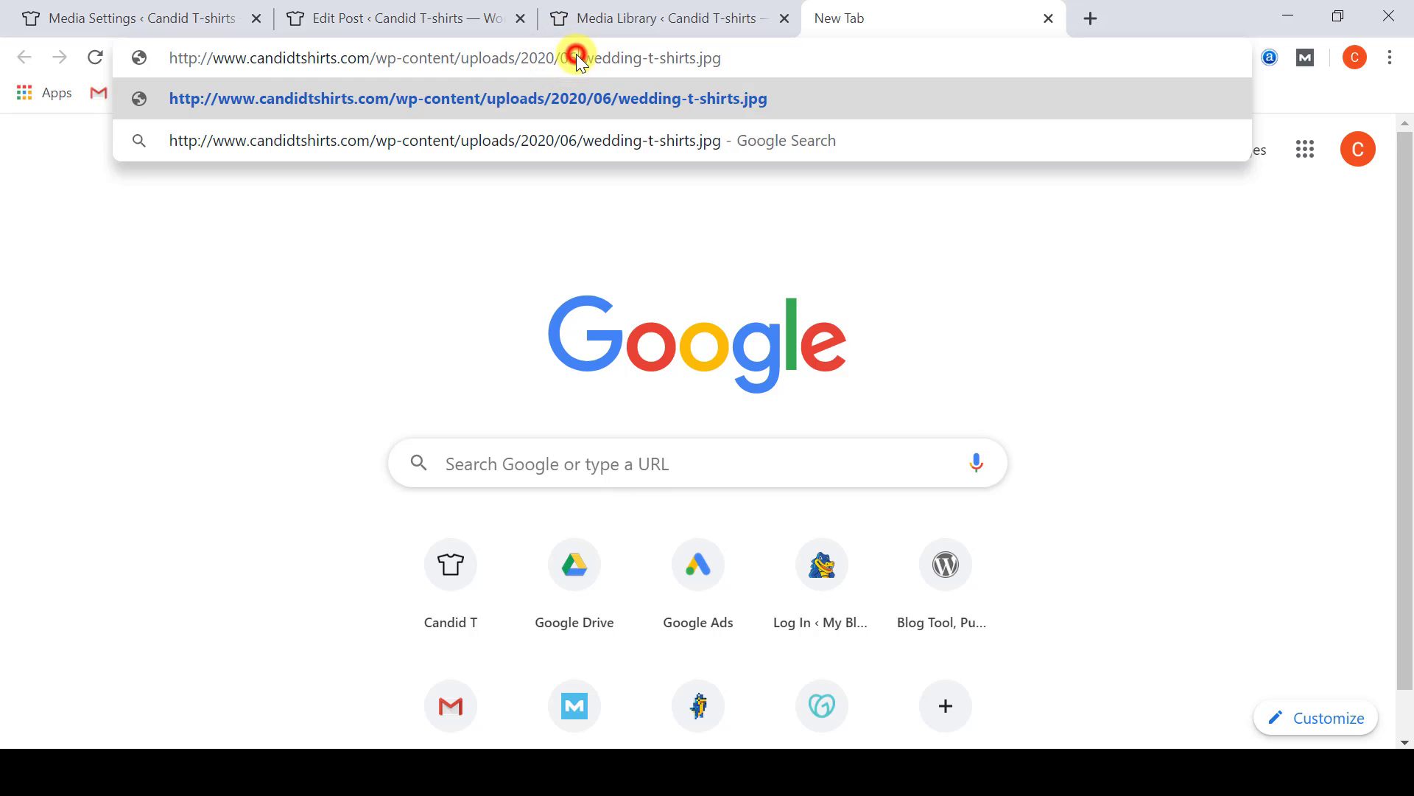
pyautogui.click(579, 56)
pyautogui.moveTo(587, 62); pyautogui.dragTo(821, 57)
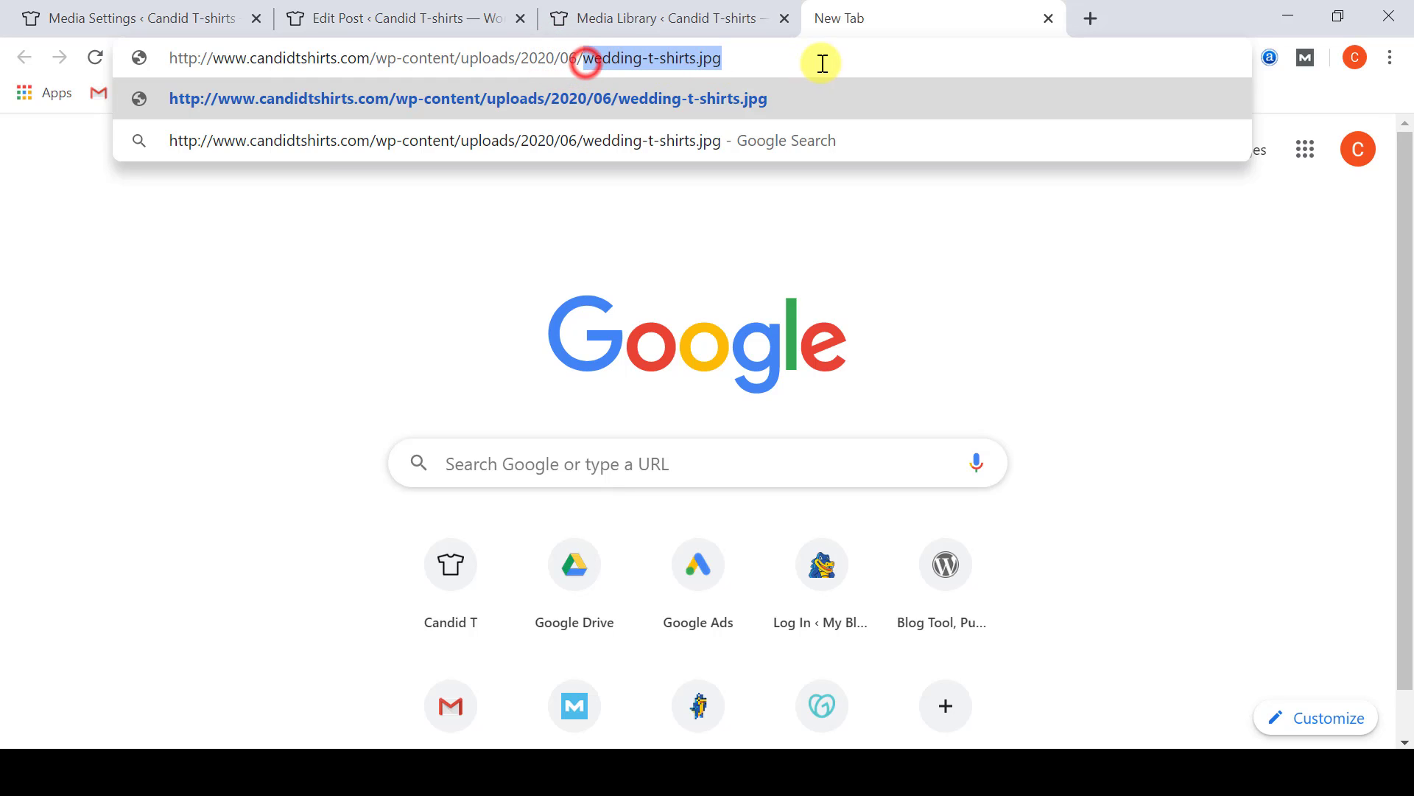
pyautogui.click(577, 58)
pyautogui.moveTo(566, 59); pyautogui.dragTo(527, 61)
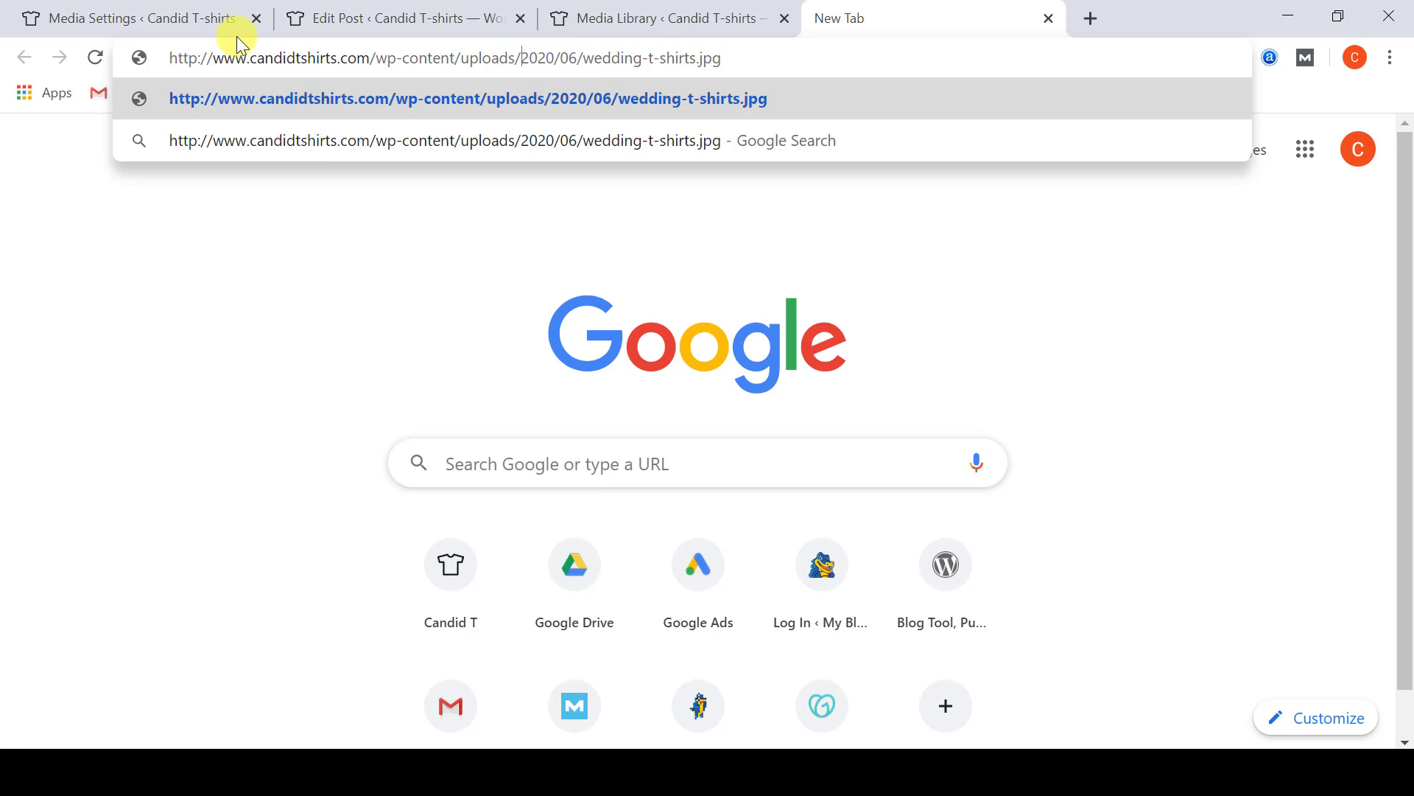
# Step: Revisit Media Settings and the media library, and remove the 2020/06 folder part from the pasted wedding-t-shirts.jpg link
pyautogui.click(178, 16)
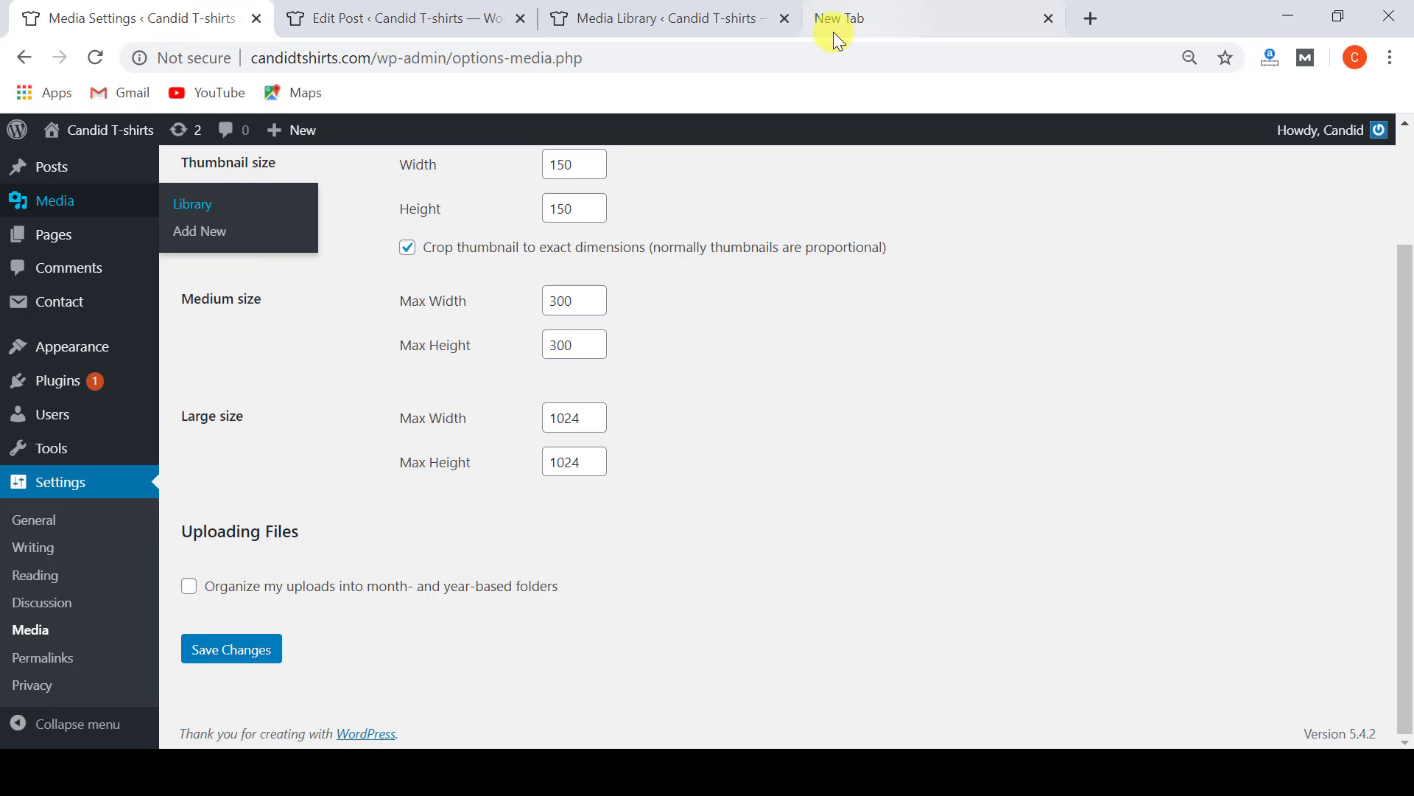
pyautogui.click(704, 16)
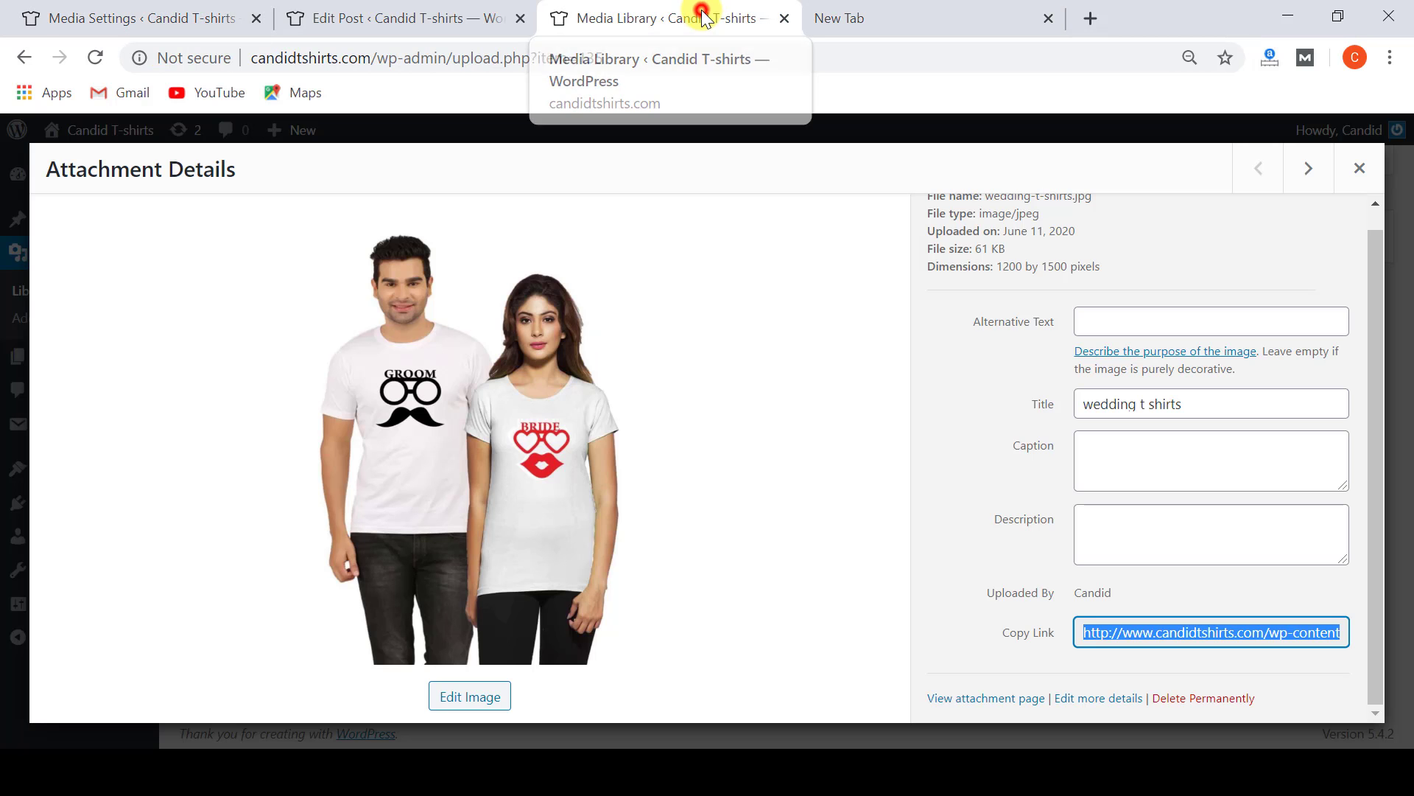
pyautogui.click(918, 15)
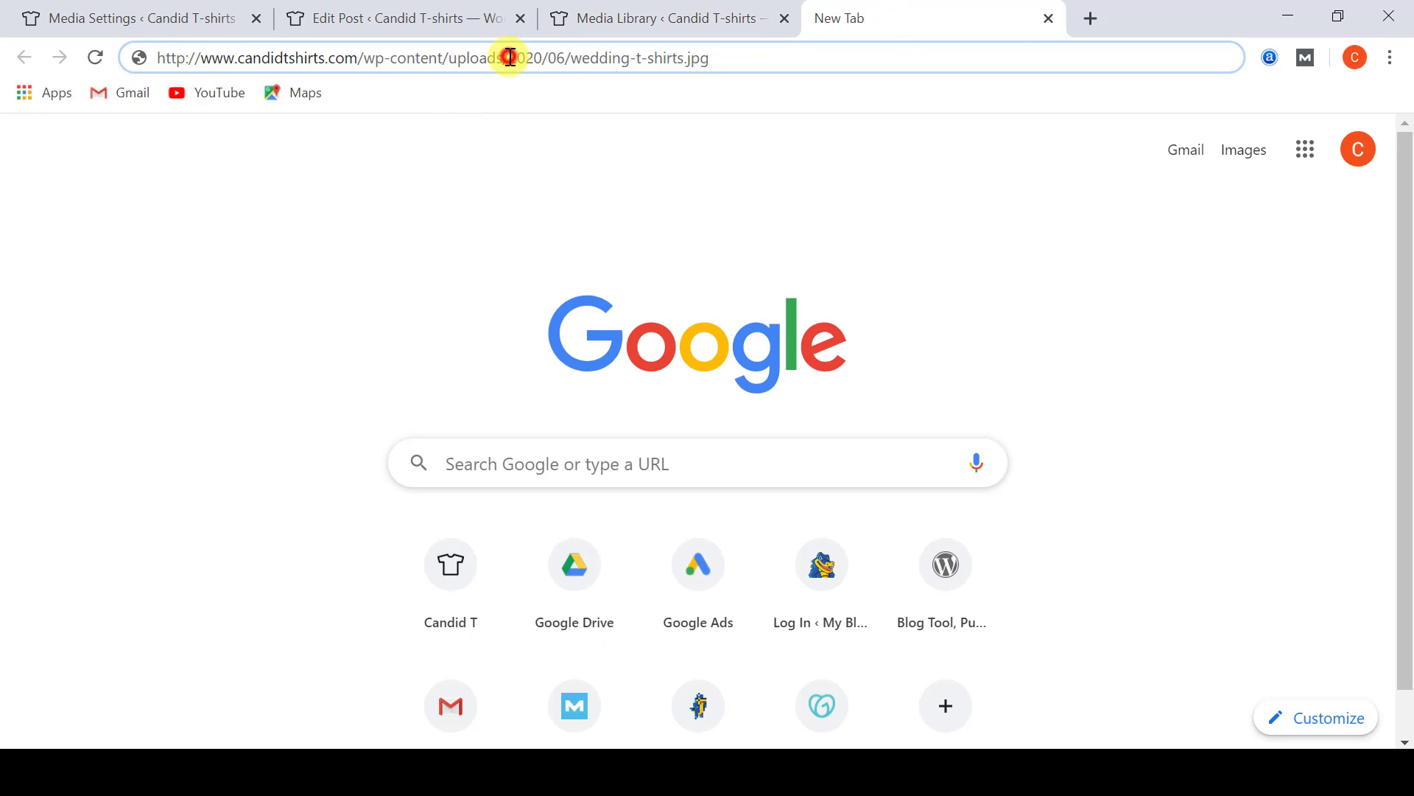
pyautogui.moveTo(508, 58); pyautogui.dragTo(569, 58)
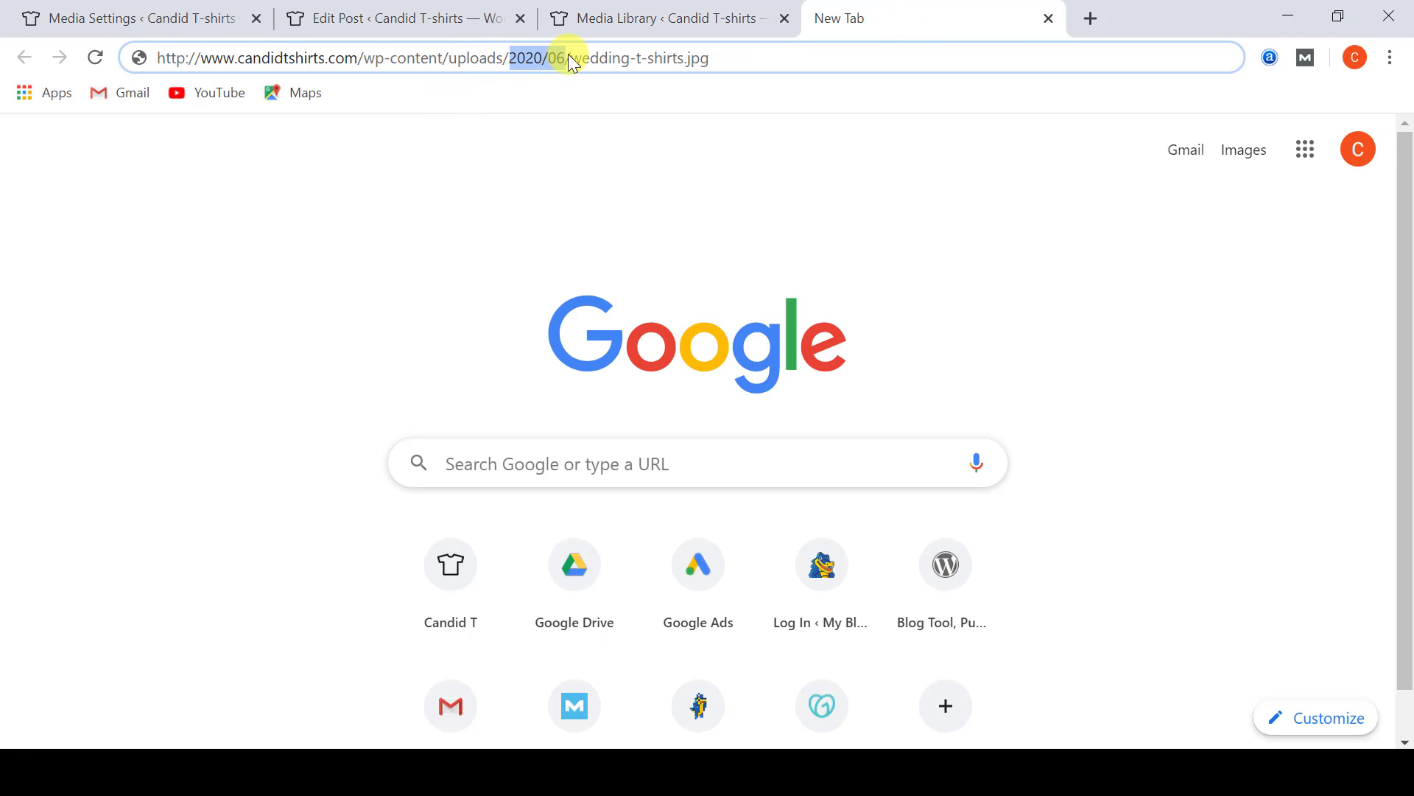
pyautogui.press('BackSpace')
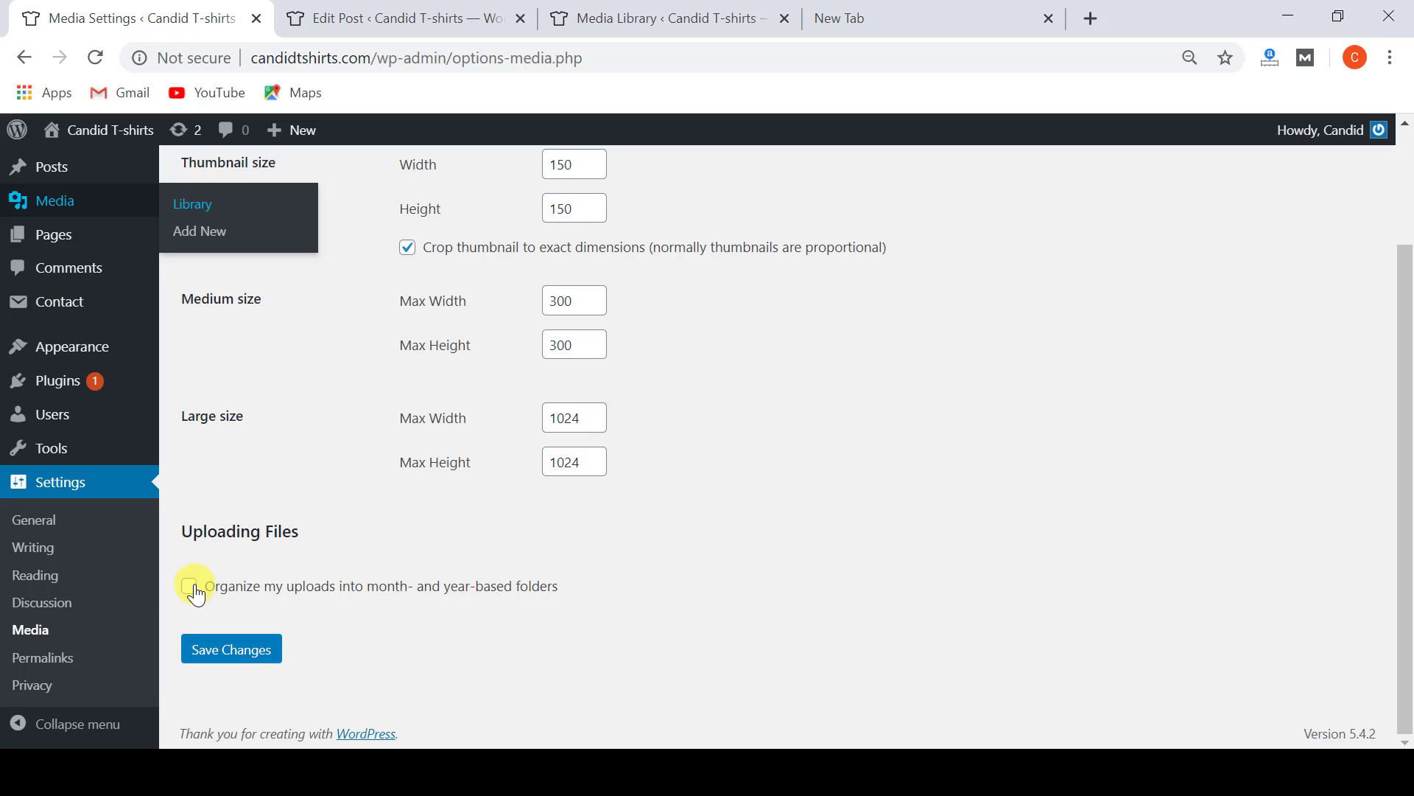
# Step: Compare the shortened link with Media Settings, and turn on organizing uploads into month- and year-based folders
pyautogui.click(228, 660)
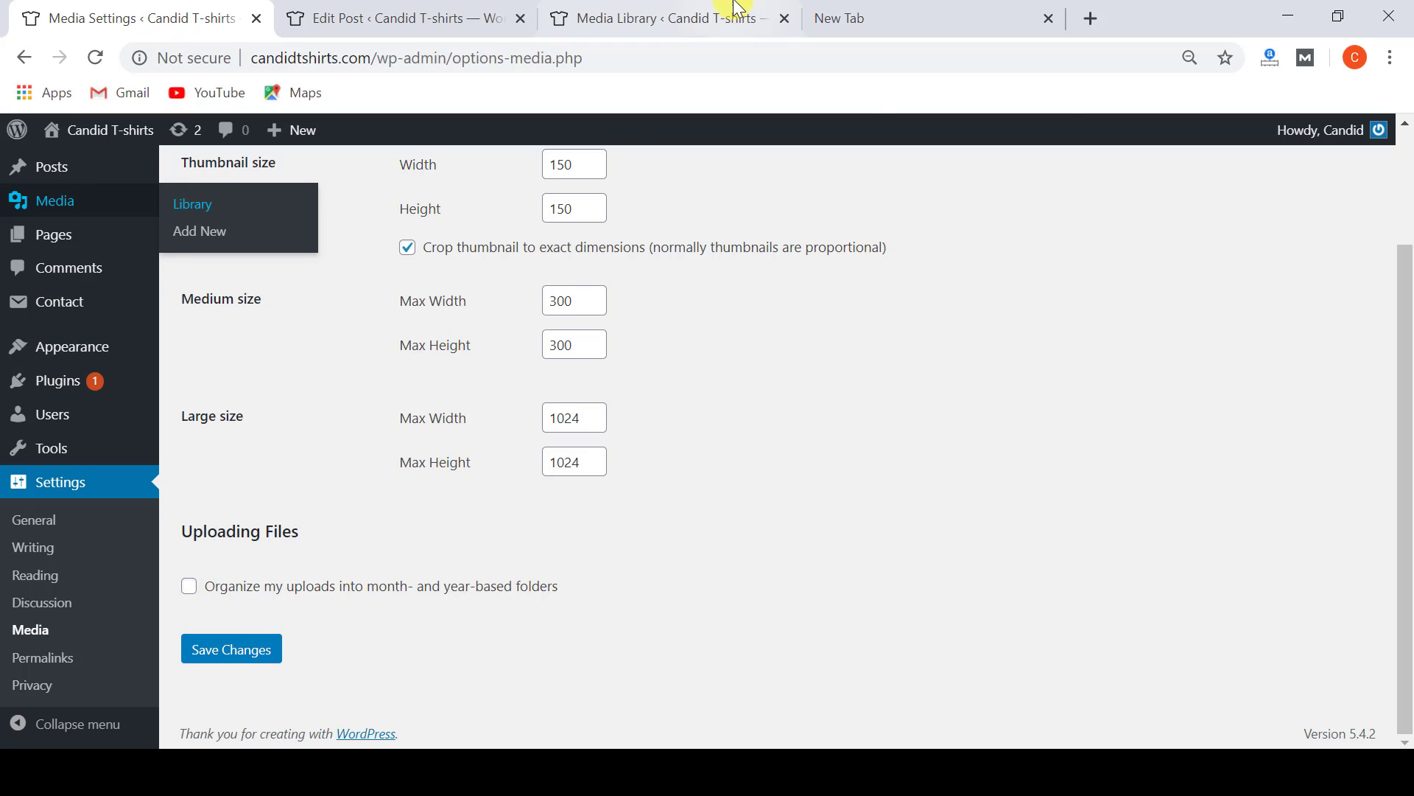
pyautogui.click(848, 11)
pyautogui.click(702, 66)
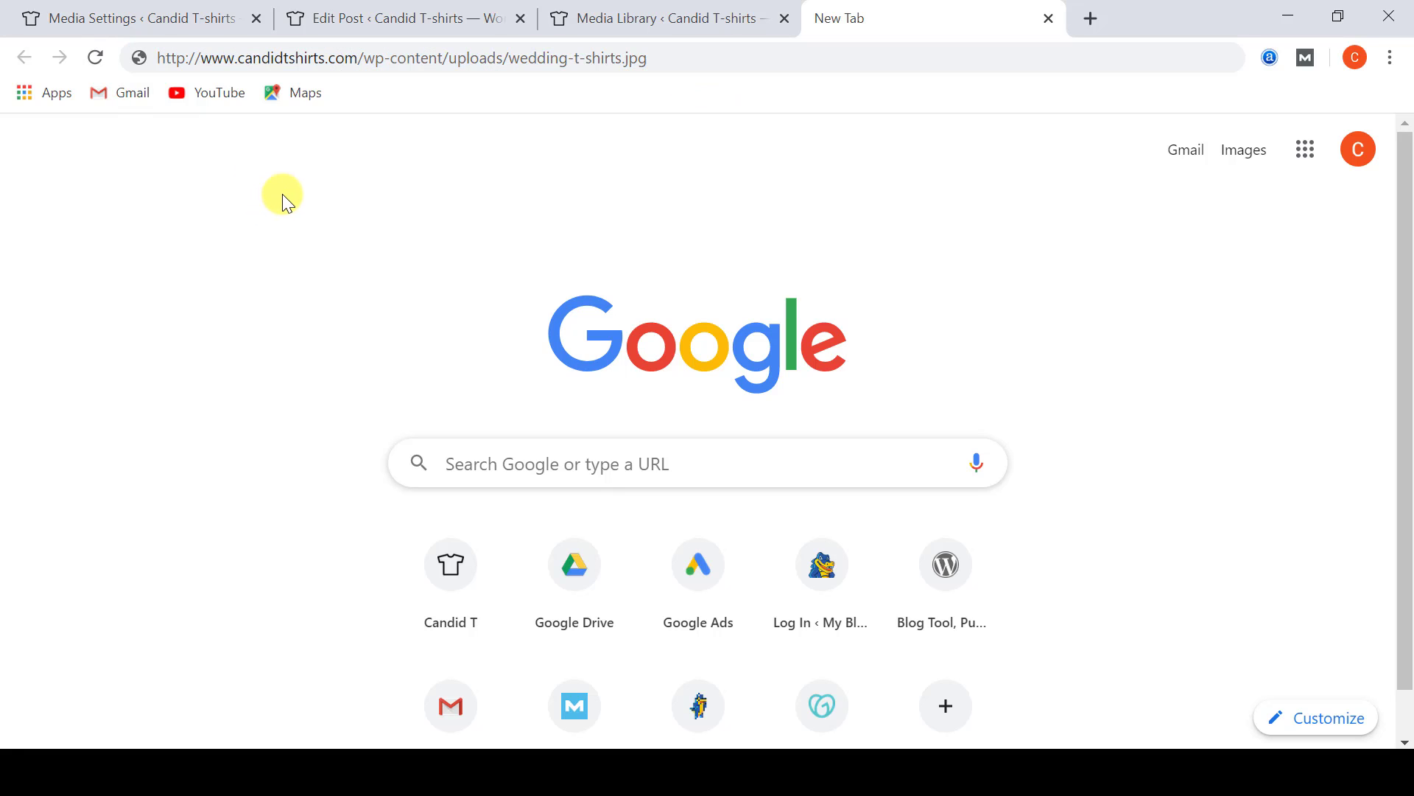
pyautogui.click(156, 13)
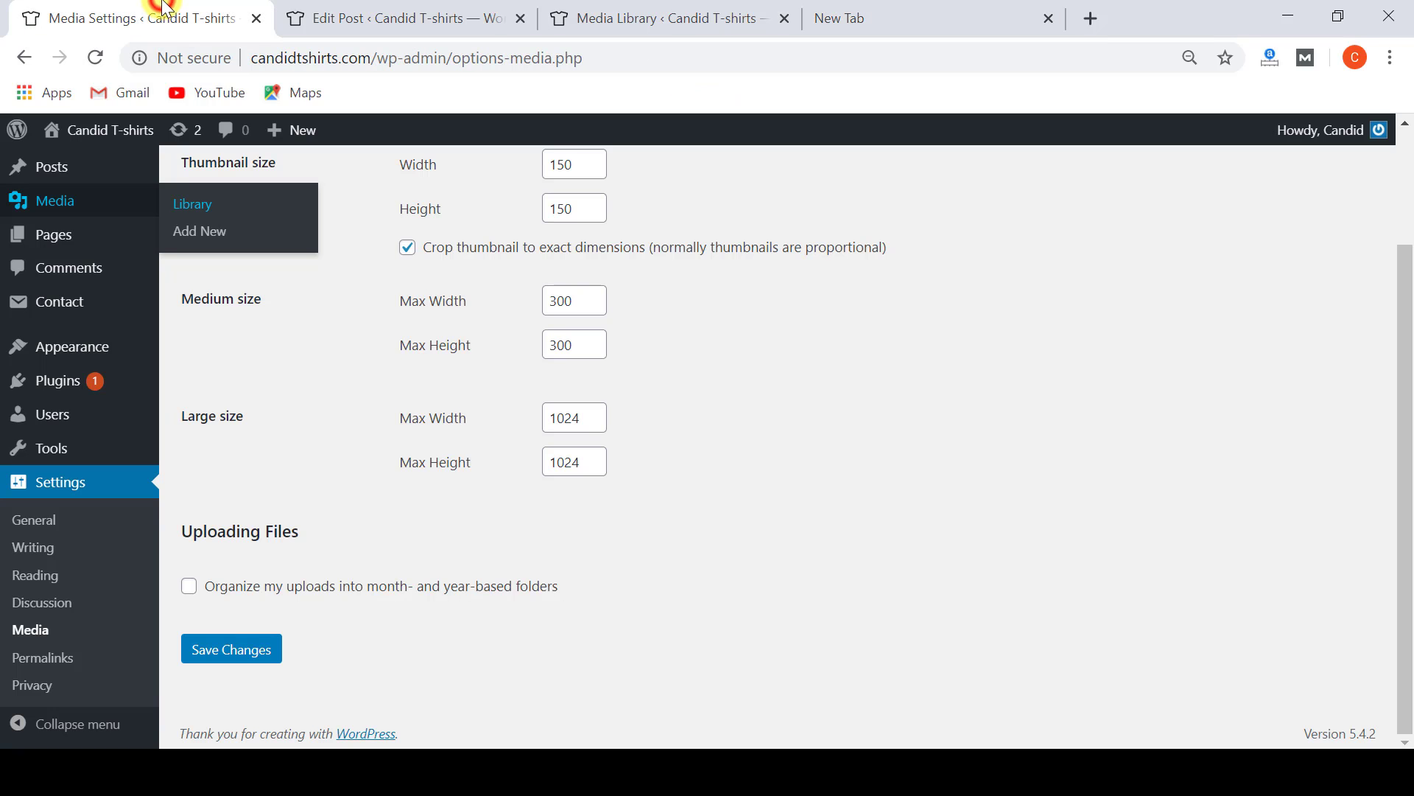
pyautogui.click(190, 590)
pyautogui.click(190, 590)
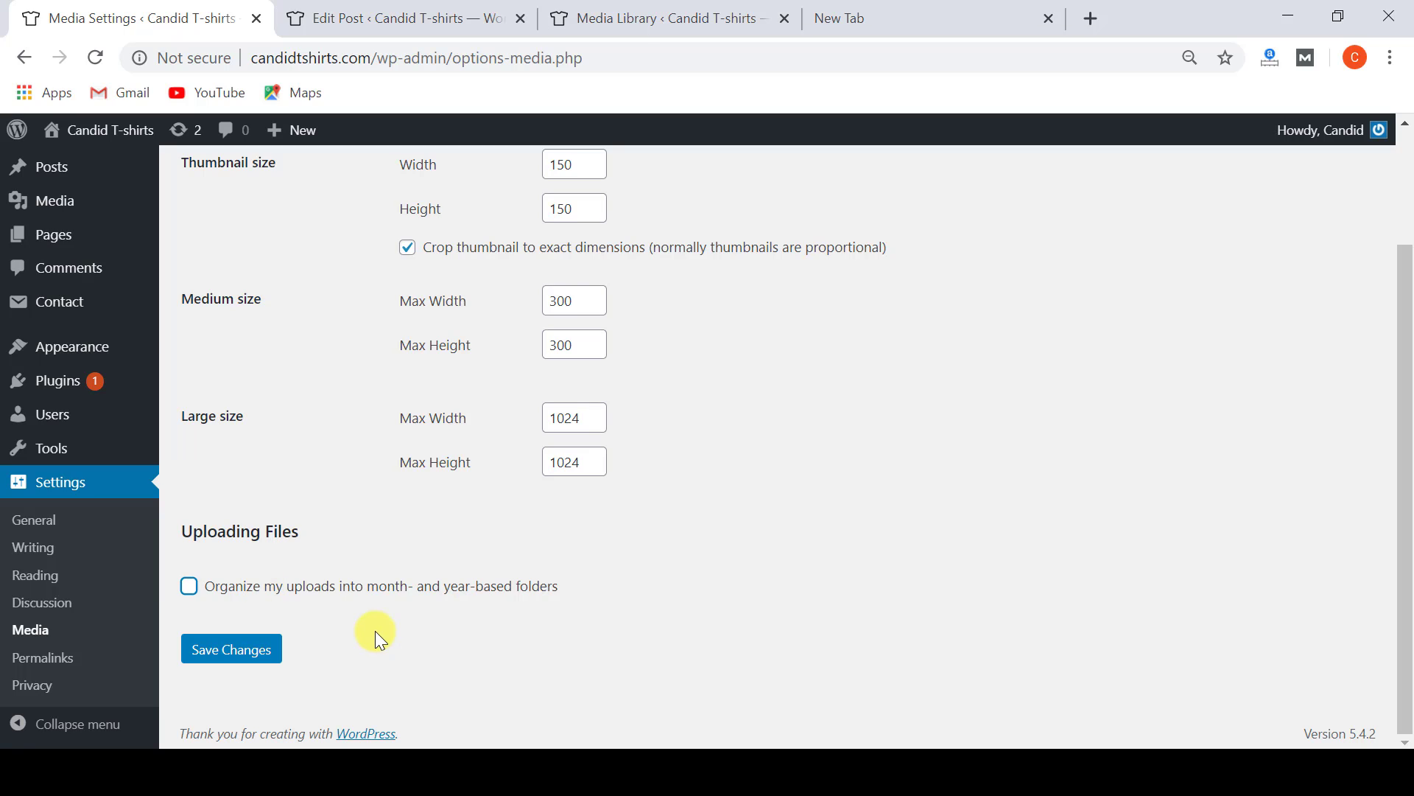
pyautogui.click(191, 586)
# Step: Open the Permalink Settings, and open the live Candid T-shirts site in a new tab
pyautogui.click(50, 661)
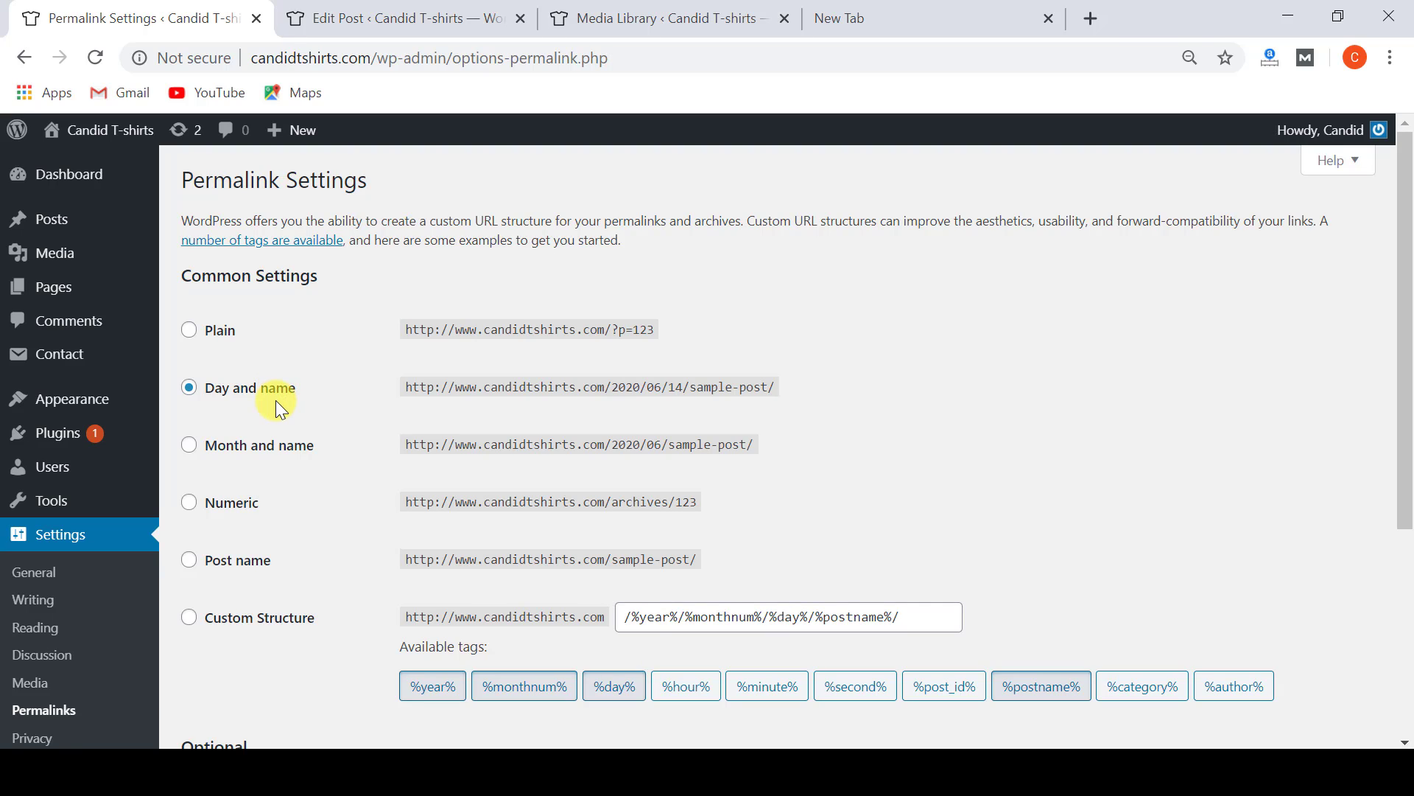
pyautogui.moveTo(92, 131)
pyautogui.rightClick(65, 172)
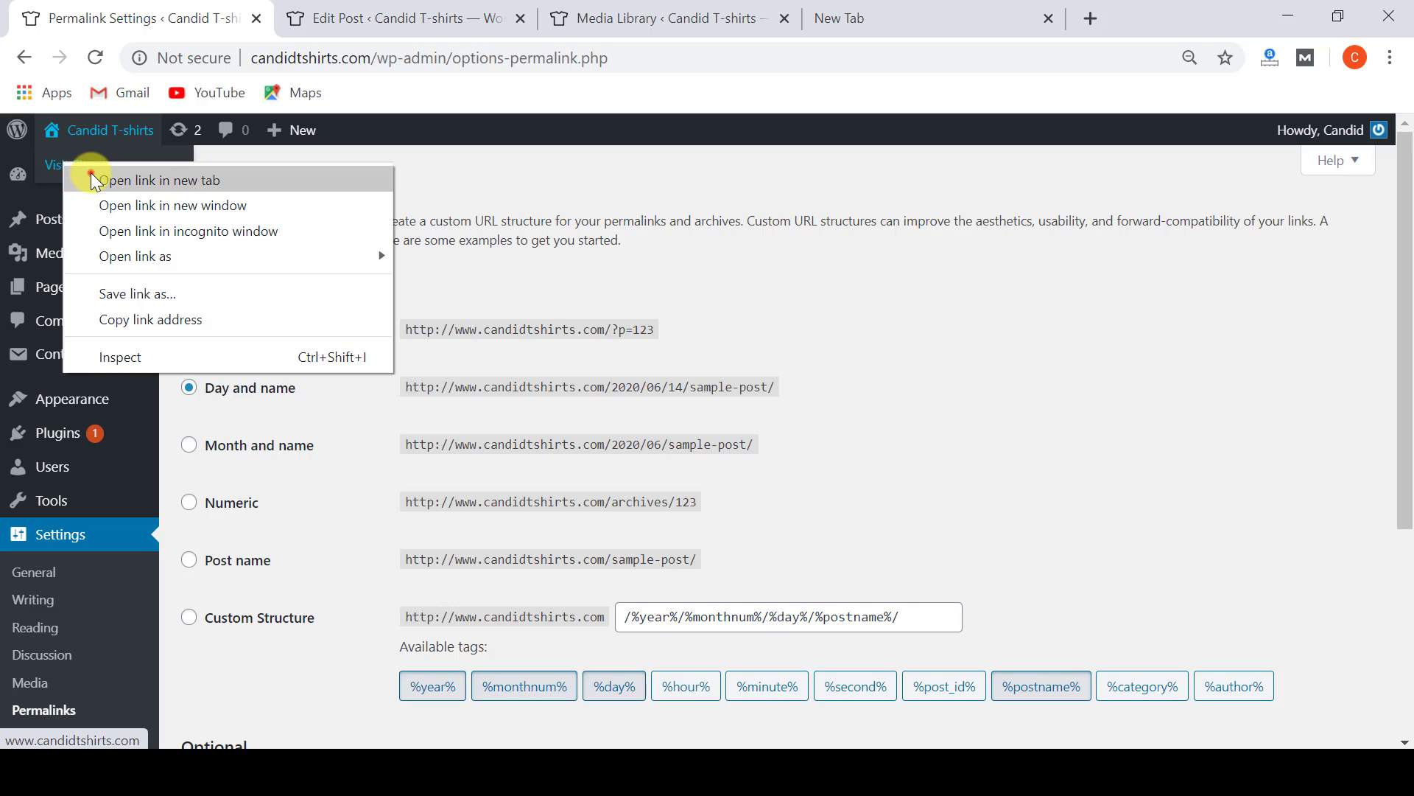
pyautogui.click(91, 177)
pyautogui.click(342, 21)
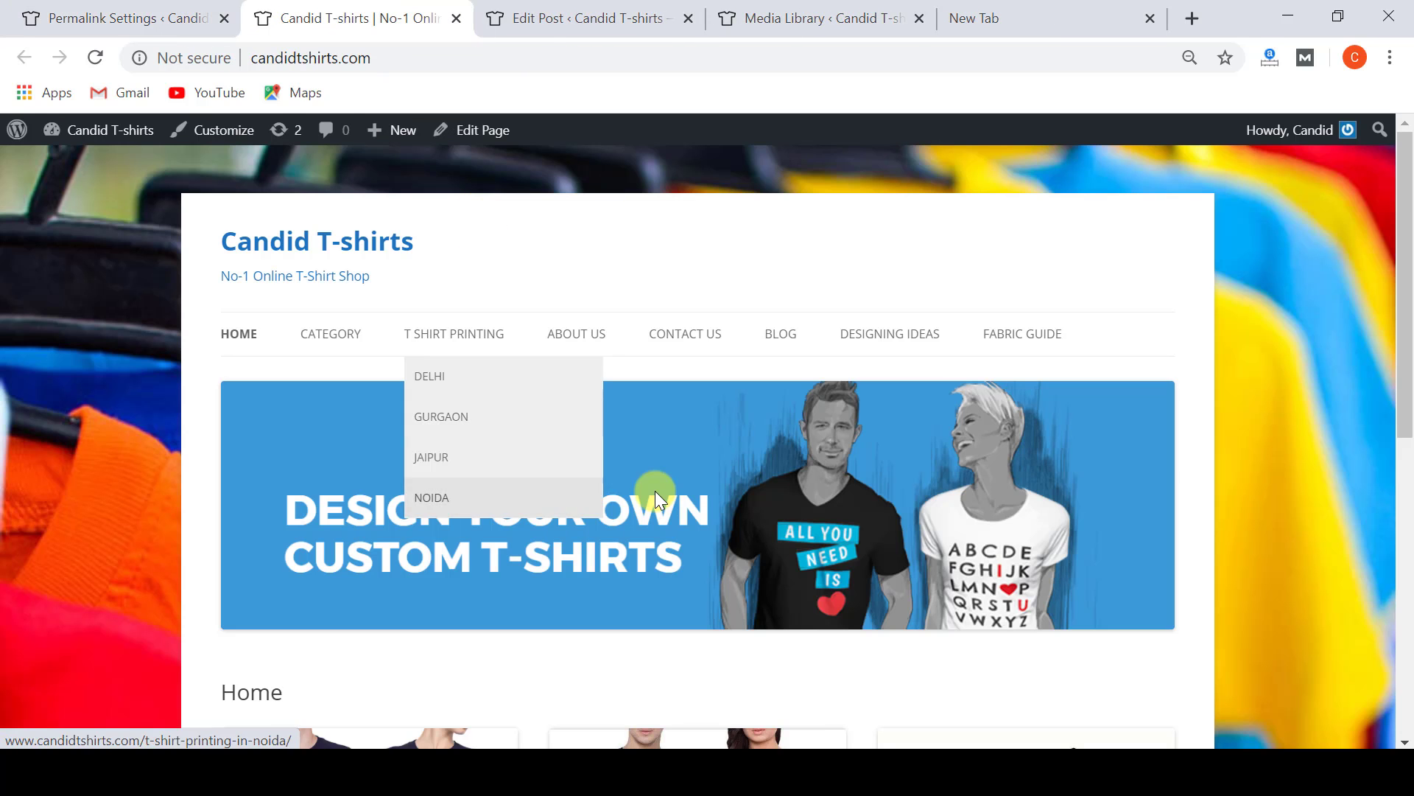
# Step: Open the "new time stamp check" post from the site's Blog page
pyautogui.click(781, 334)
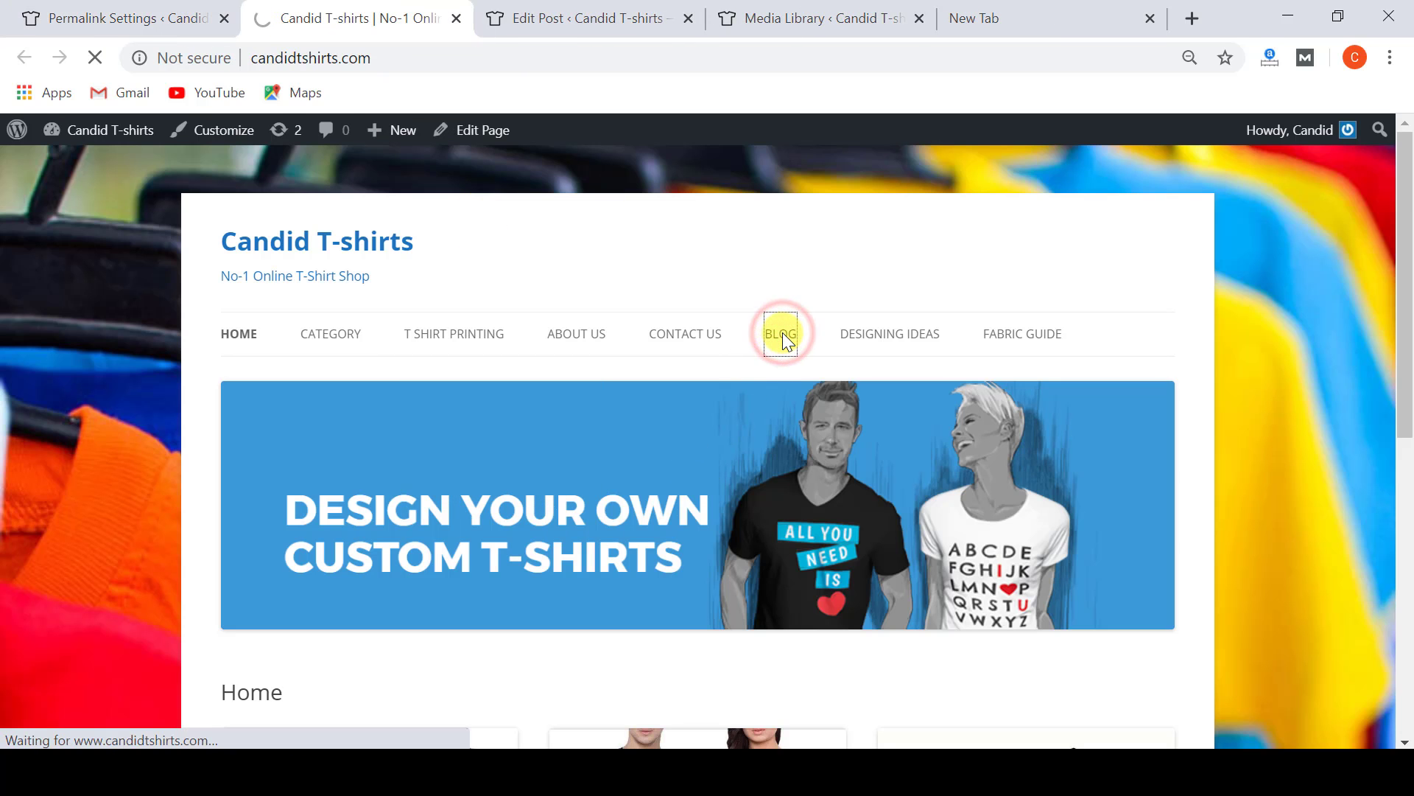
pyautogui.scroll(-6, 648, 504)
pyautogui.scroll(3, 649, 504)
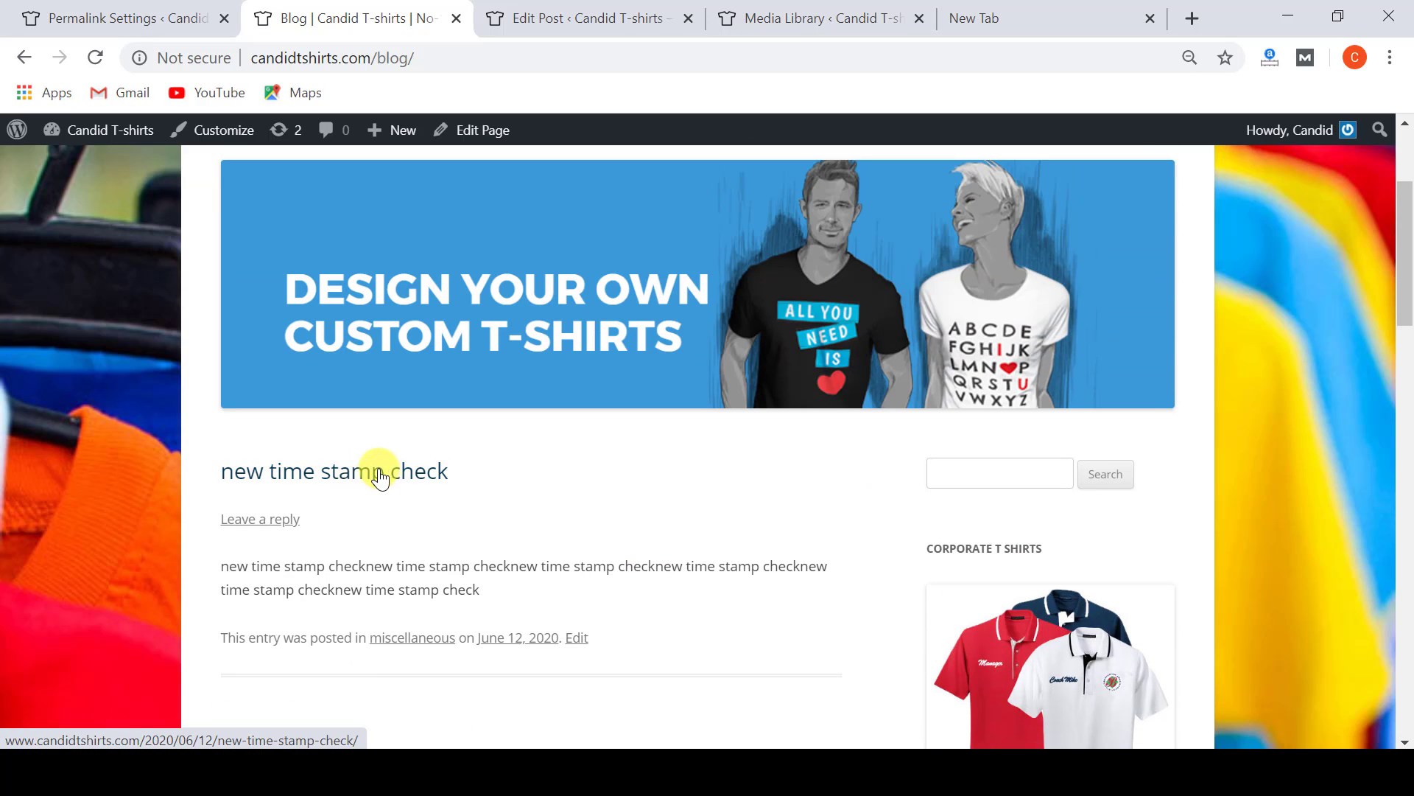
pyautogui.click(393, 474)
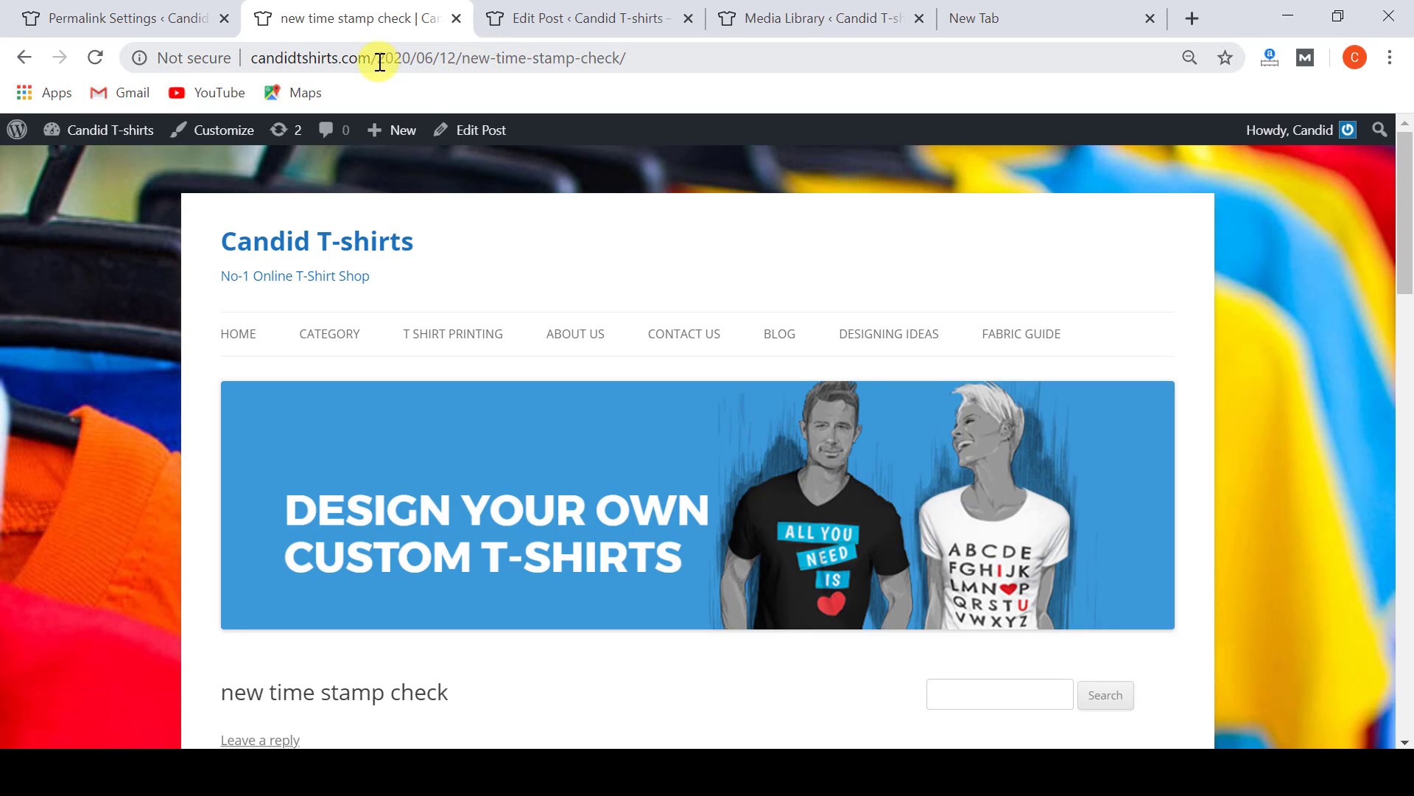
# Step: Examine the post's web address, distinguishing the 2020/06/12 date part from the post name
pyautogui.moveTo(378, 59); pyautogui.dragTo(455, 57)
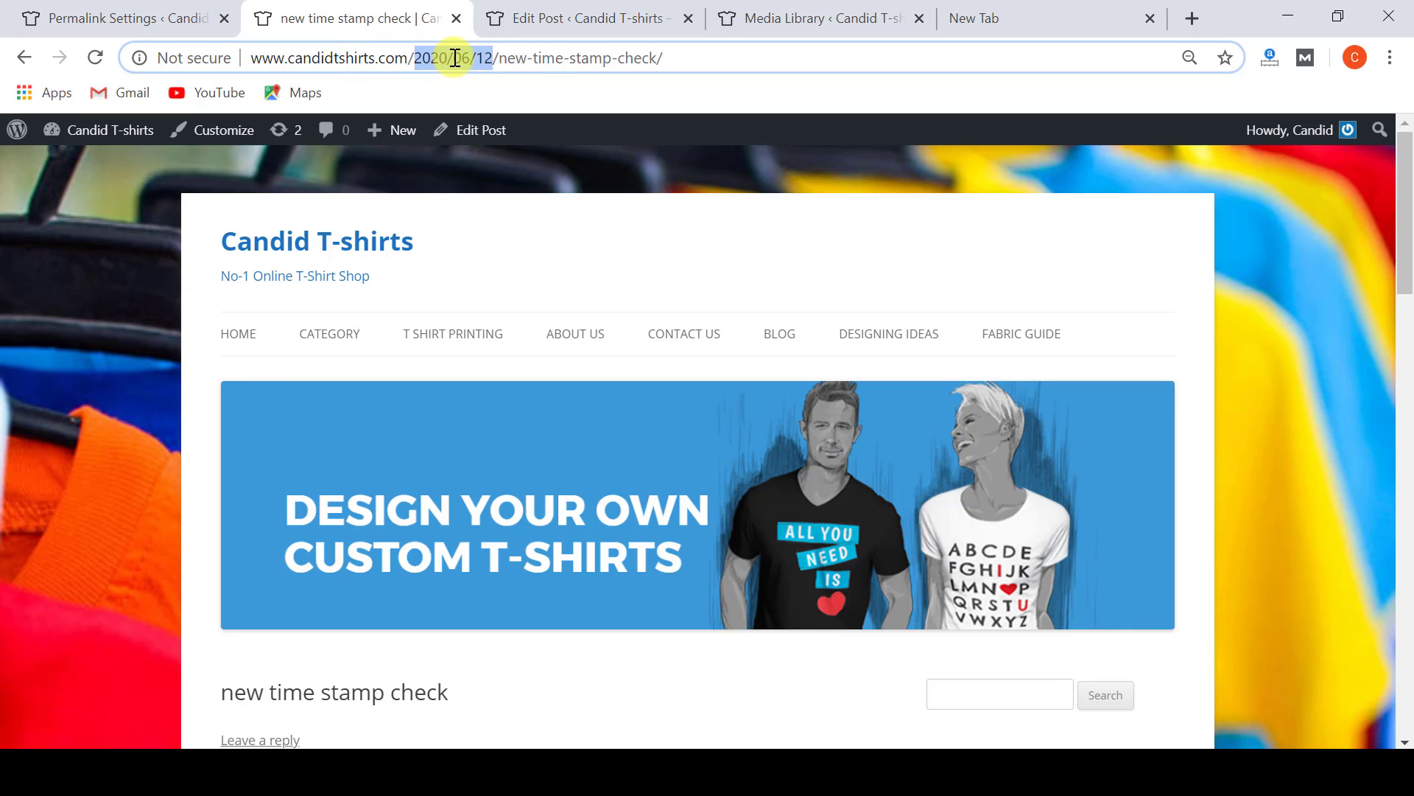
pyautogui.click(453, 58)
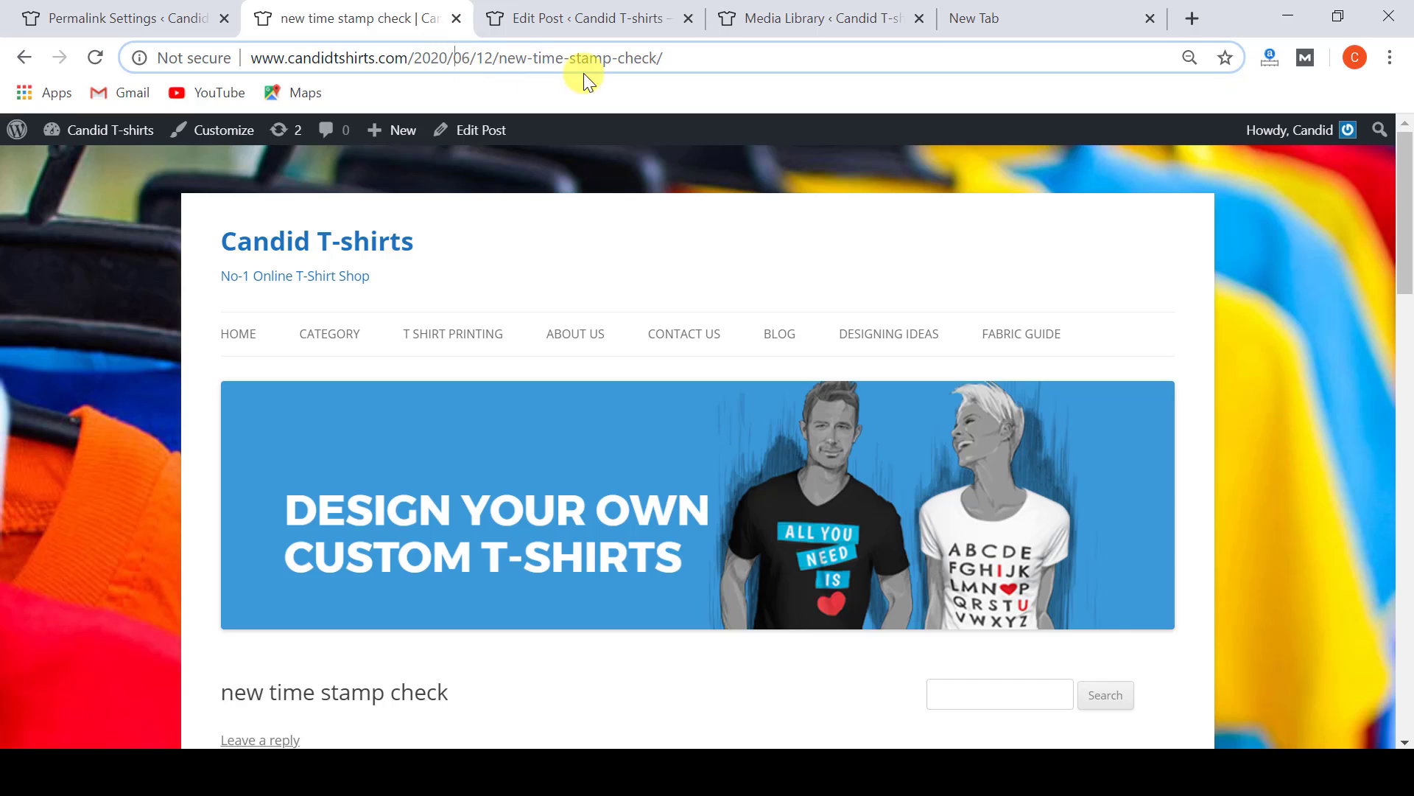
pyautogui.moveTo(499, 58); pyautogui.dragTo(663, 57)
pyautogui.moveTo(495, 59); pyautogui.dragTo(425, 64)
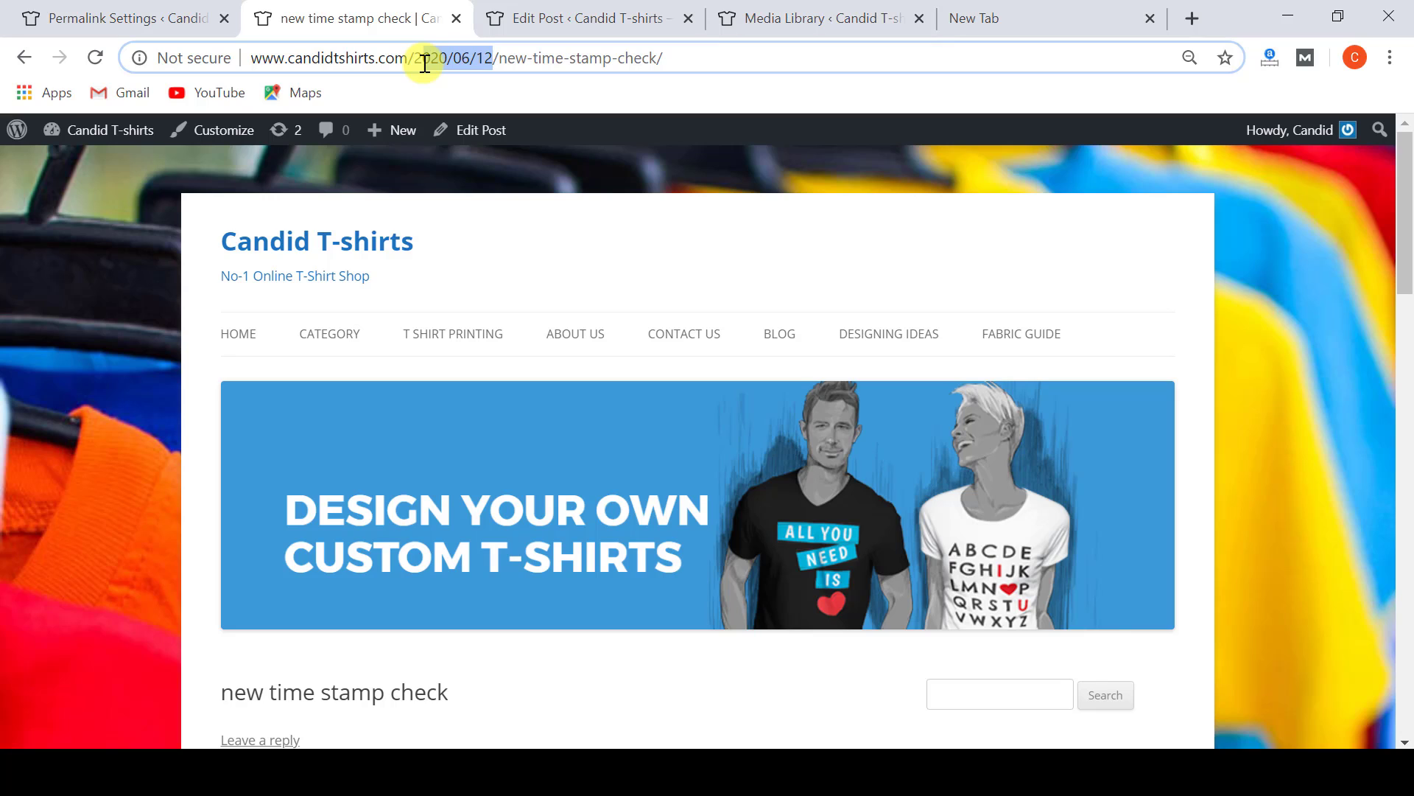
pyautogui.click(425, 64)
pyautogui.click(417, 61)
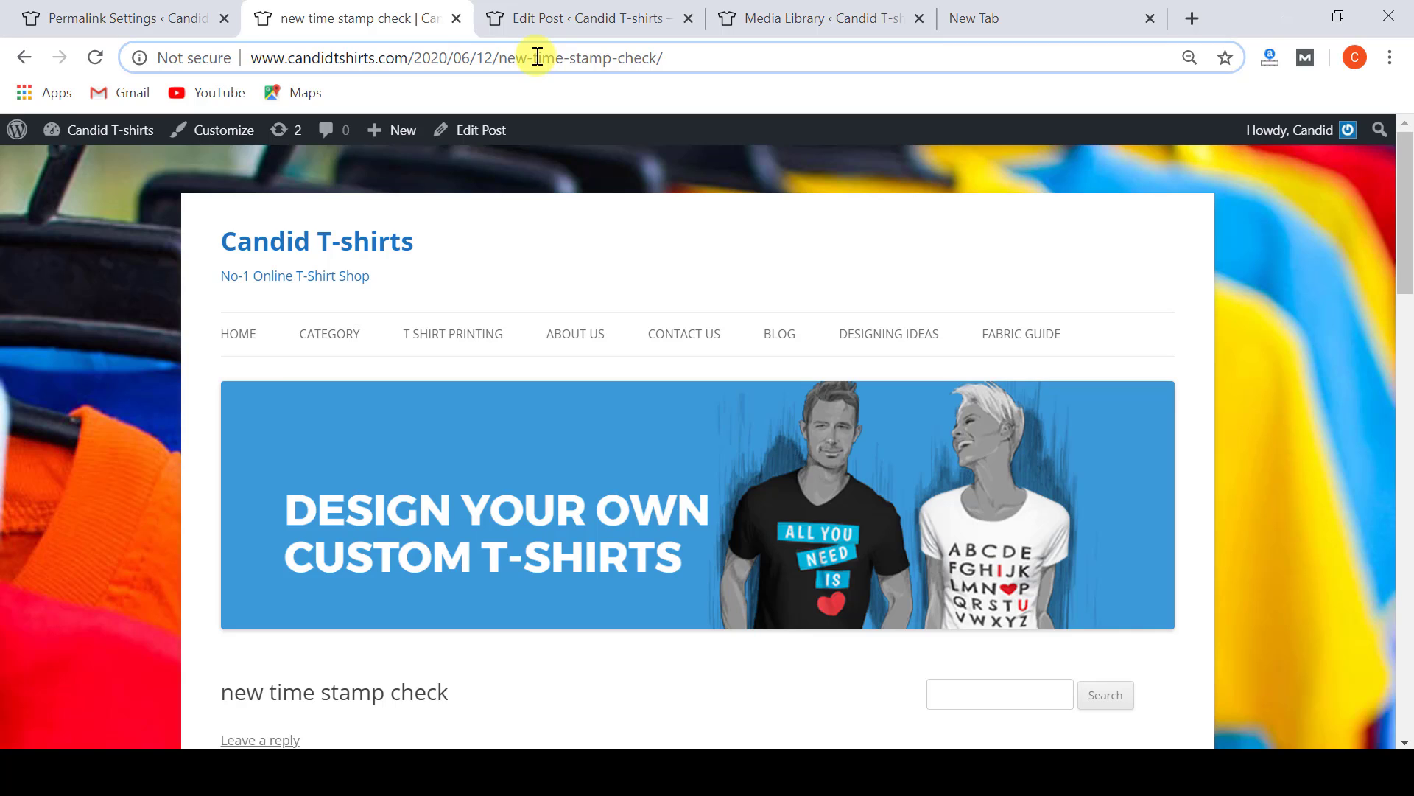
pyautogui.moveTo(689, 51); pyautogui.dragTo(315, 69)
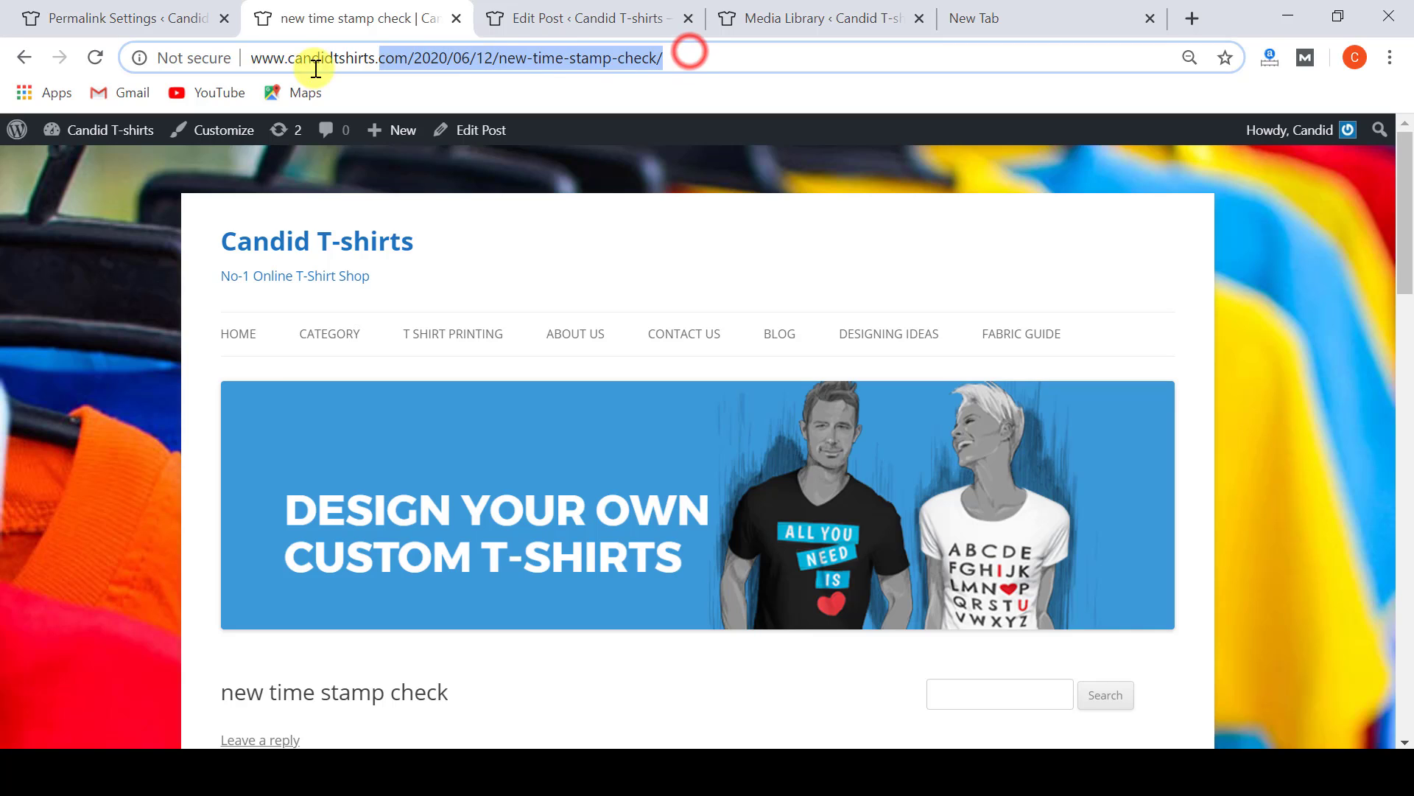
pyautogui.click(700, 56)
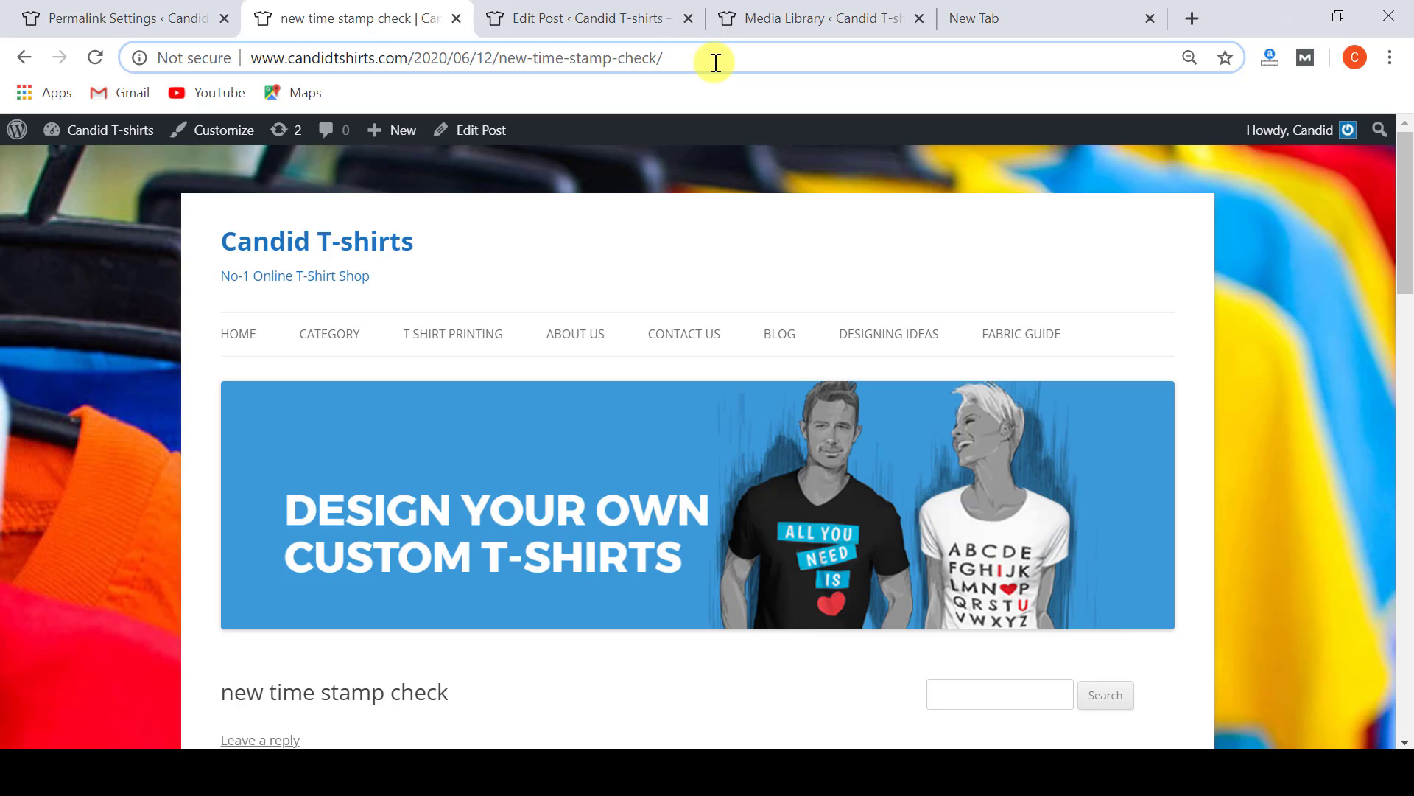
# Step: Look over the post's content, and examine the date part of its address again
pyautogui.click(573, 254)
pyautogui.scroll(-5, 574, 254)
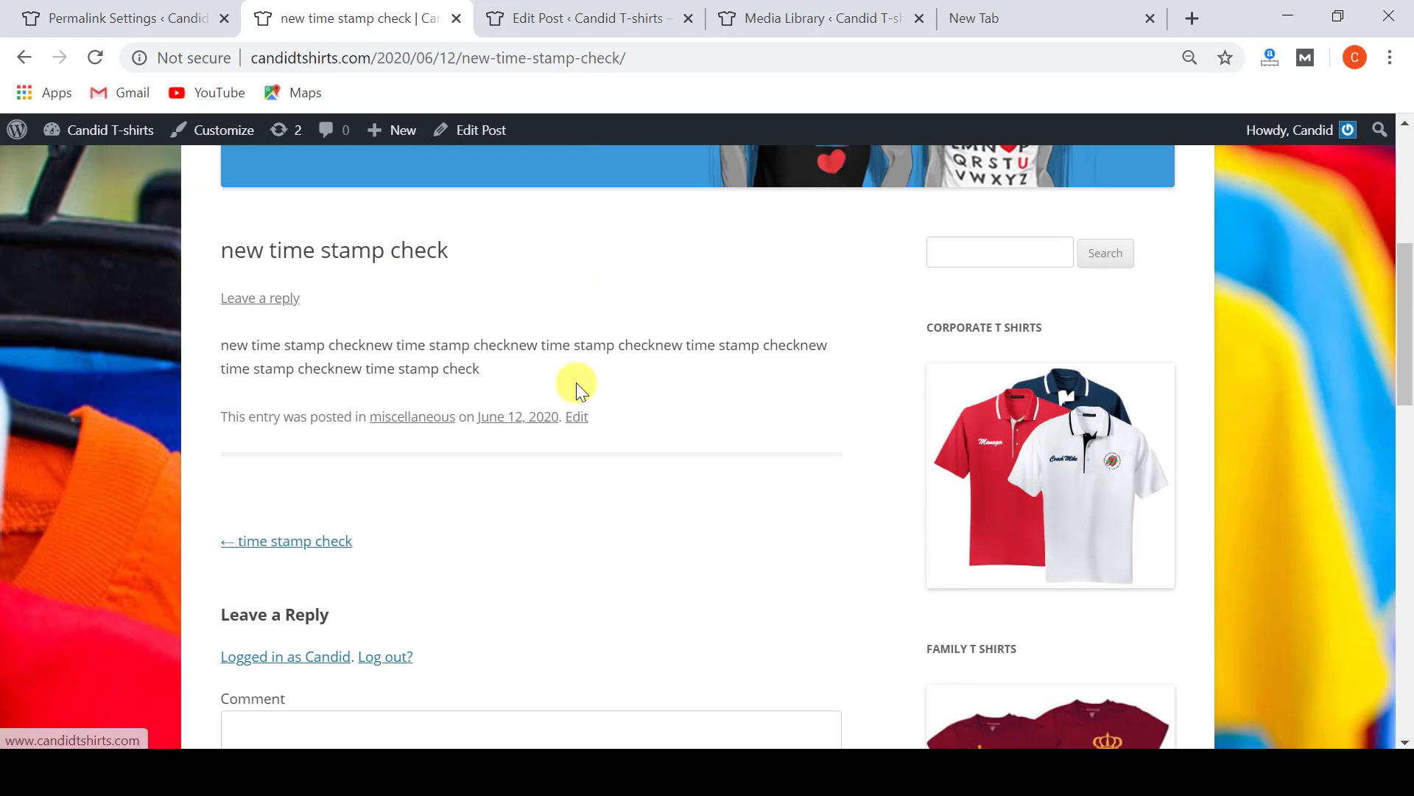
pyautogui.scroll(5, 571, 429)
pyautogui.click(572, 224)
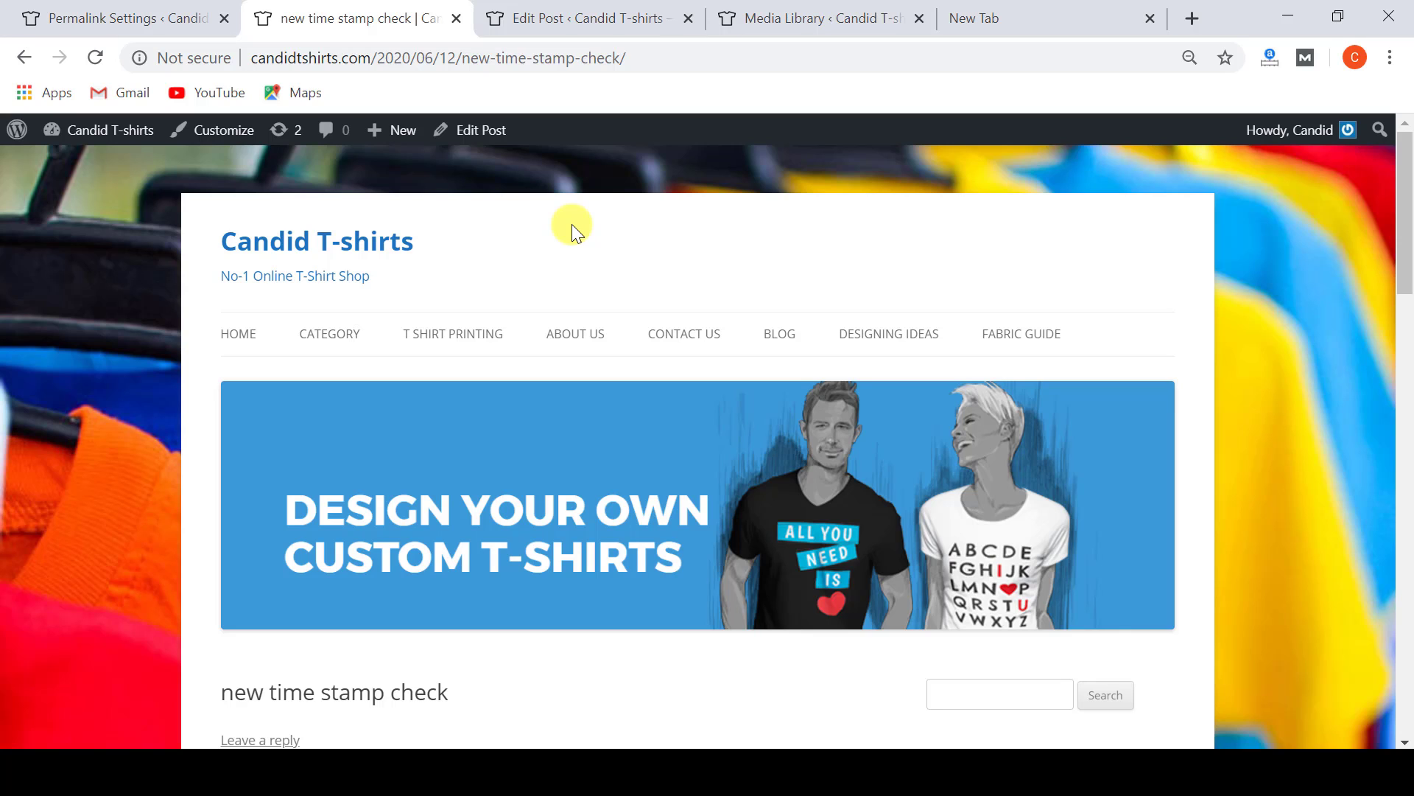
pyautogui.scroll(-4, 568, 278)
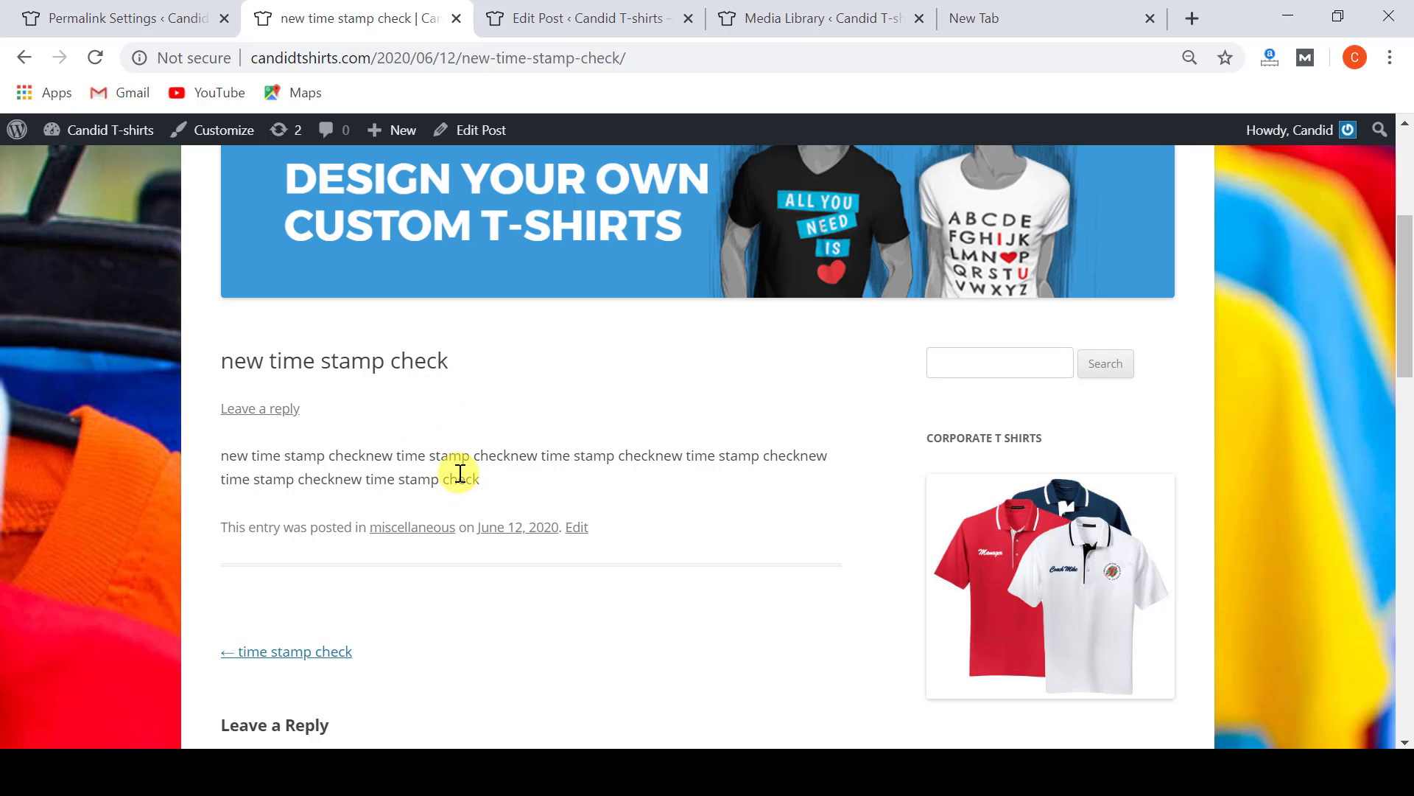
pyautogui.scroll(5, 459, 472)
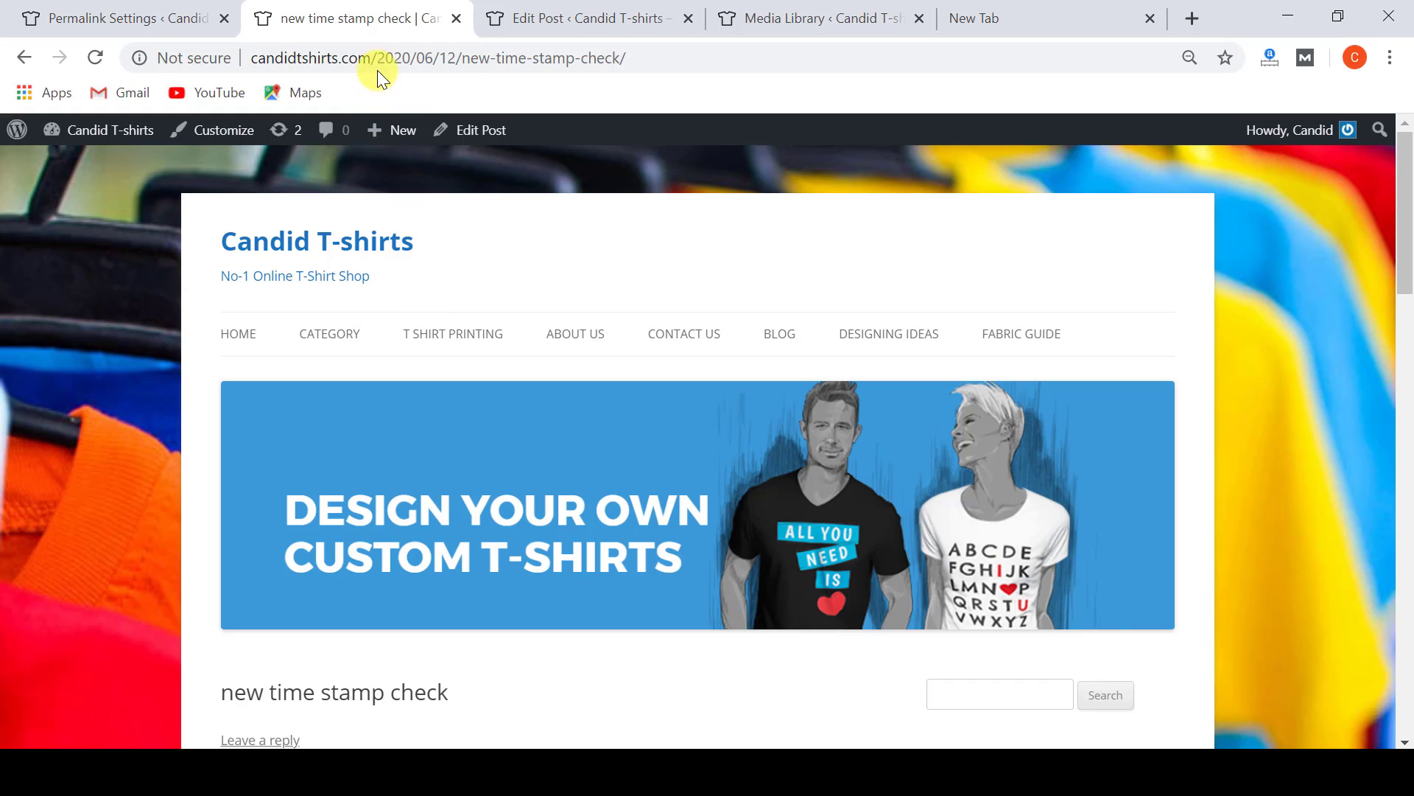
pyautogui.moveTo(378, 59); pyautogui.dragTo(452, 59)
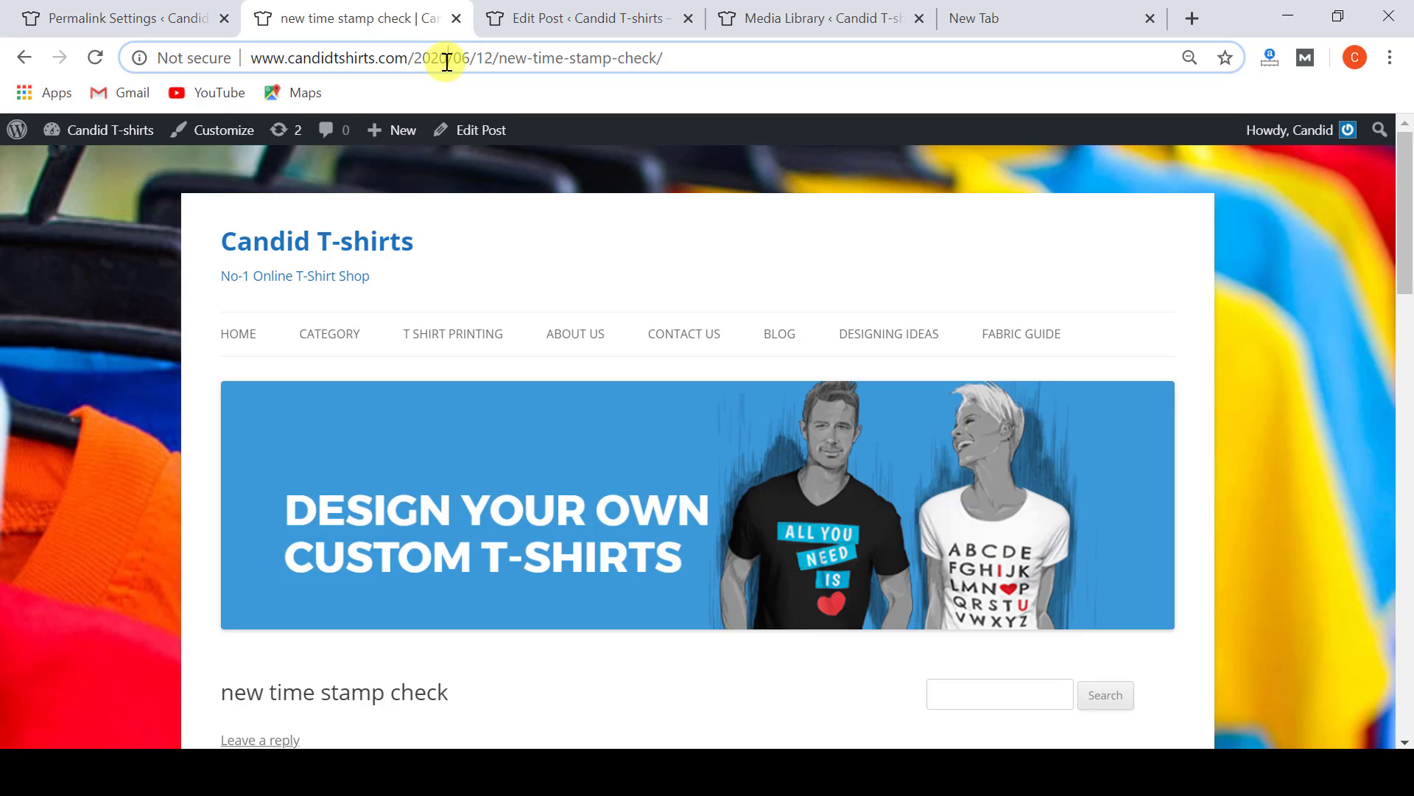
pyautogui.click(448, 59)
pyautogui.click(419, 58)
# Step: Set the permalink structure to Post name and save the changes
pyautogui.click(134, 14)
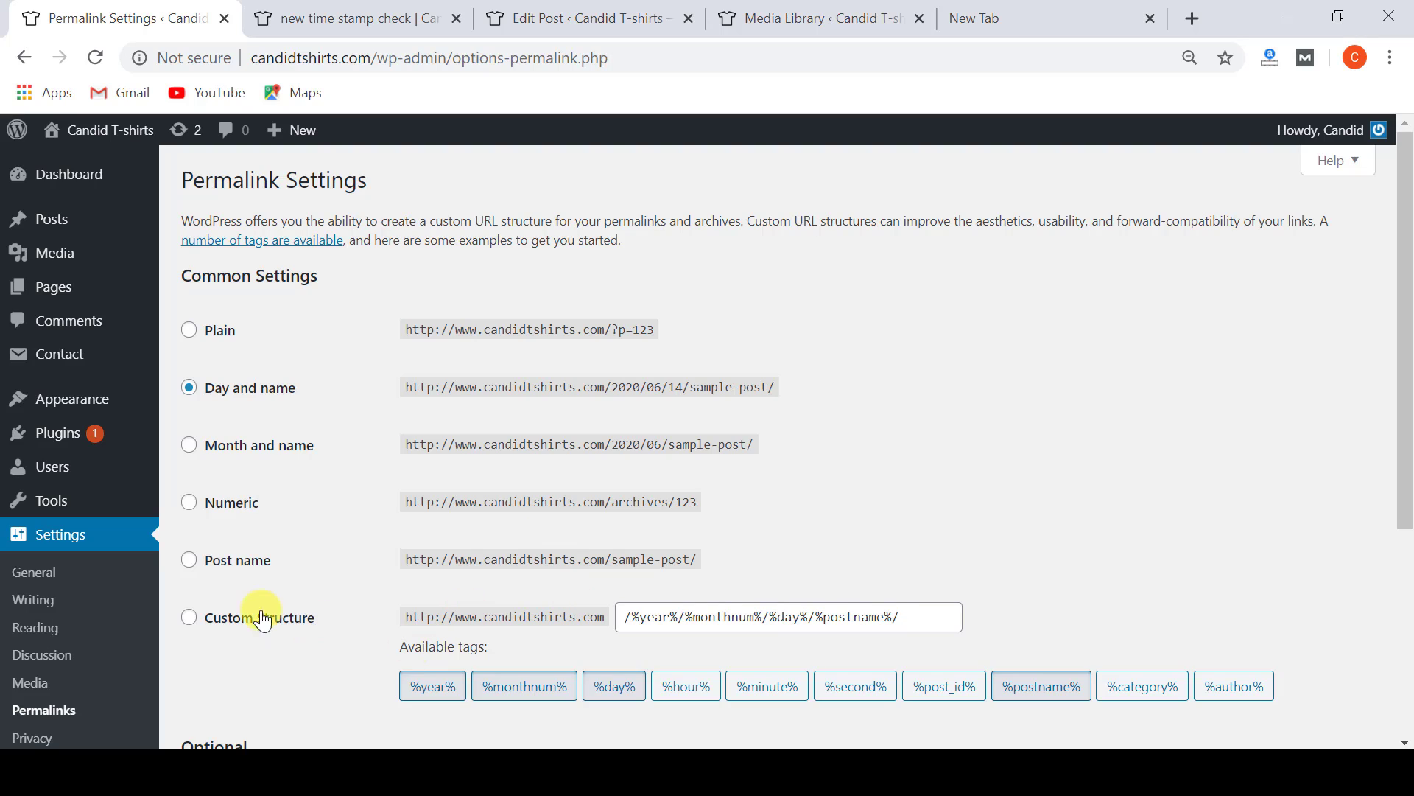
pyautogui.click(190, 568)
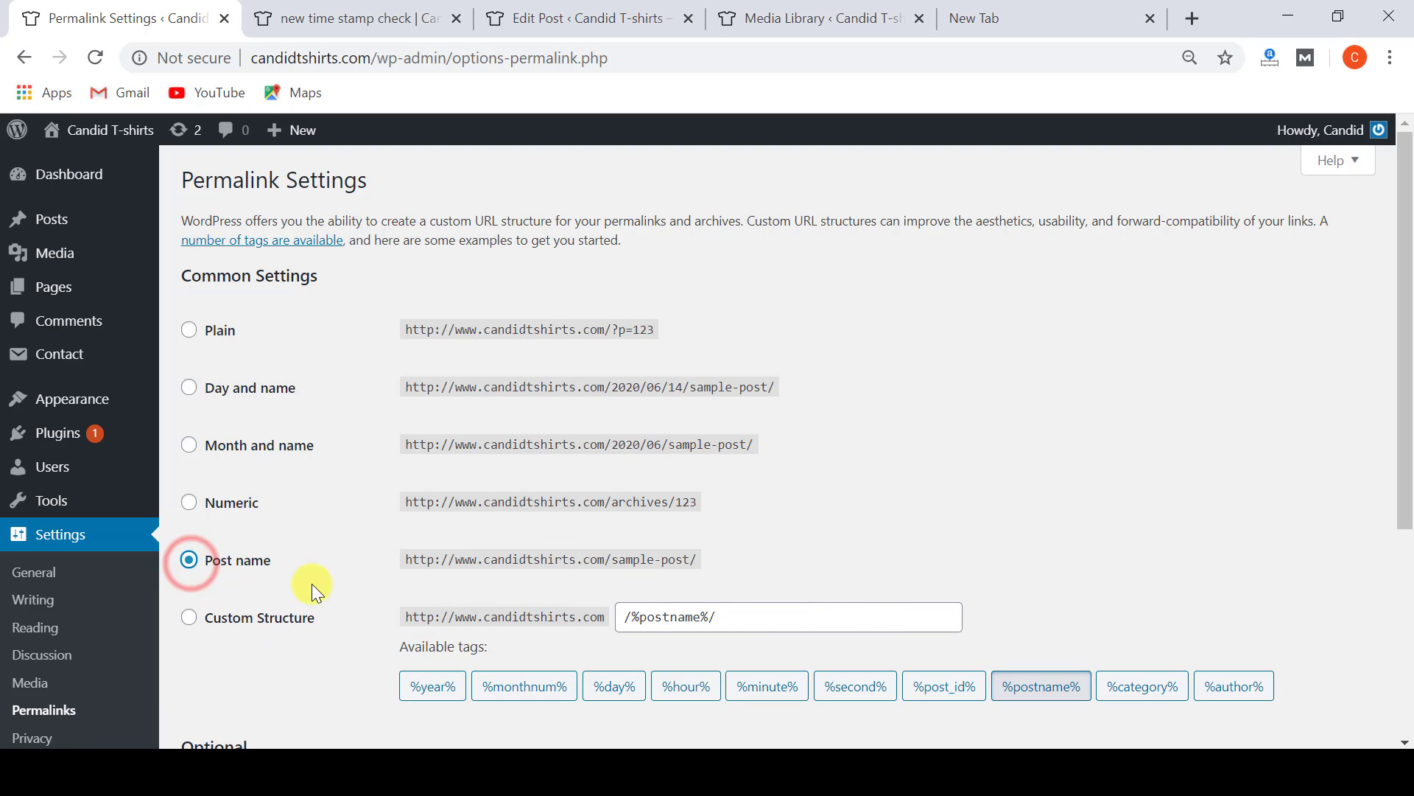
pyautogui.scroll(-5, 739, 564)
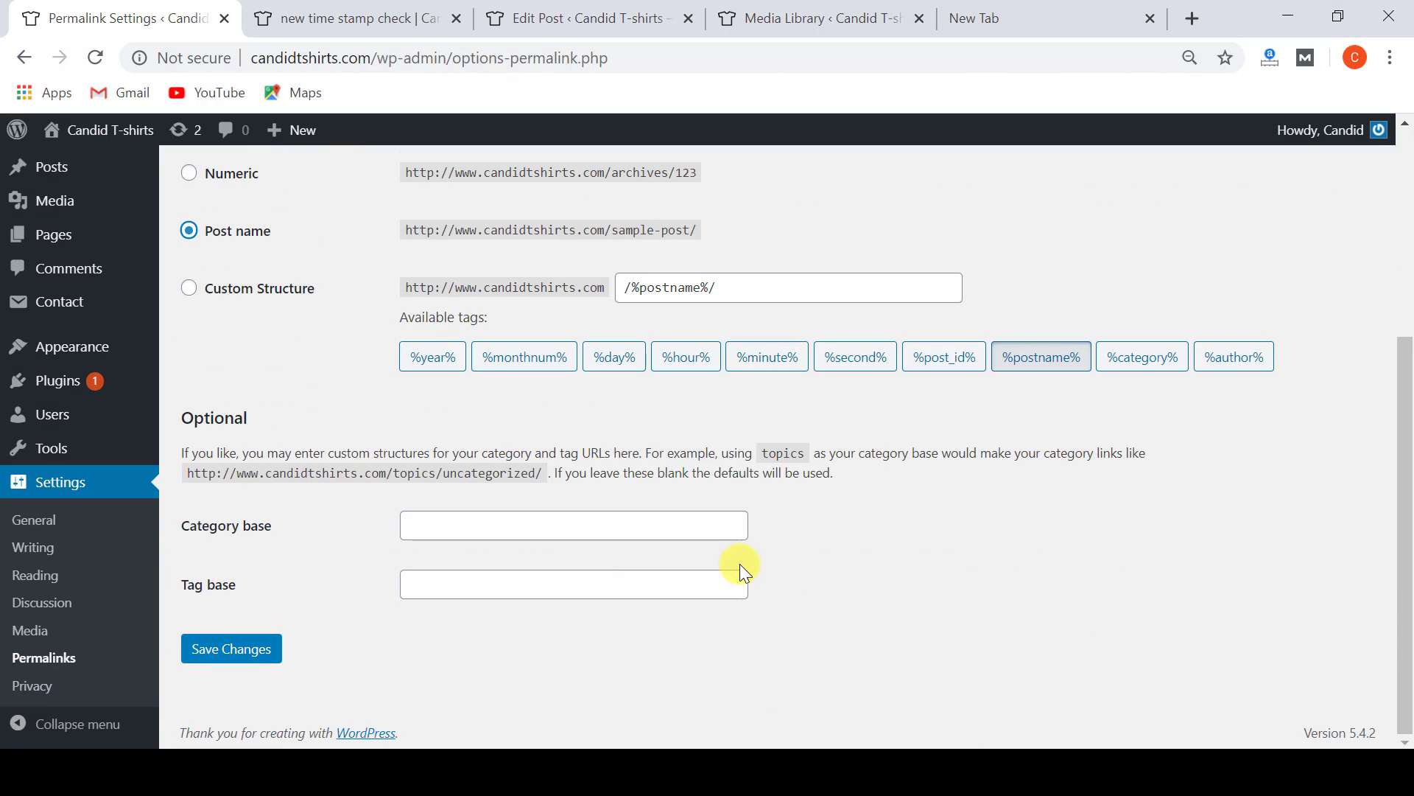
pyautogui.click(237, 657)
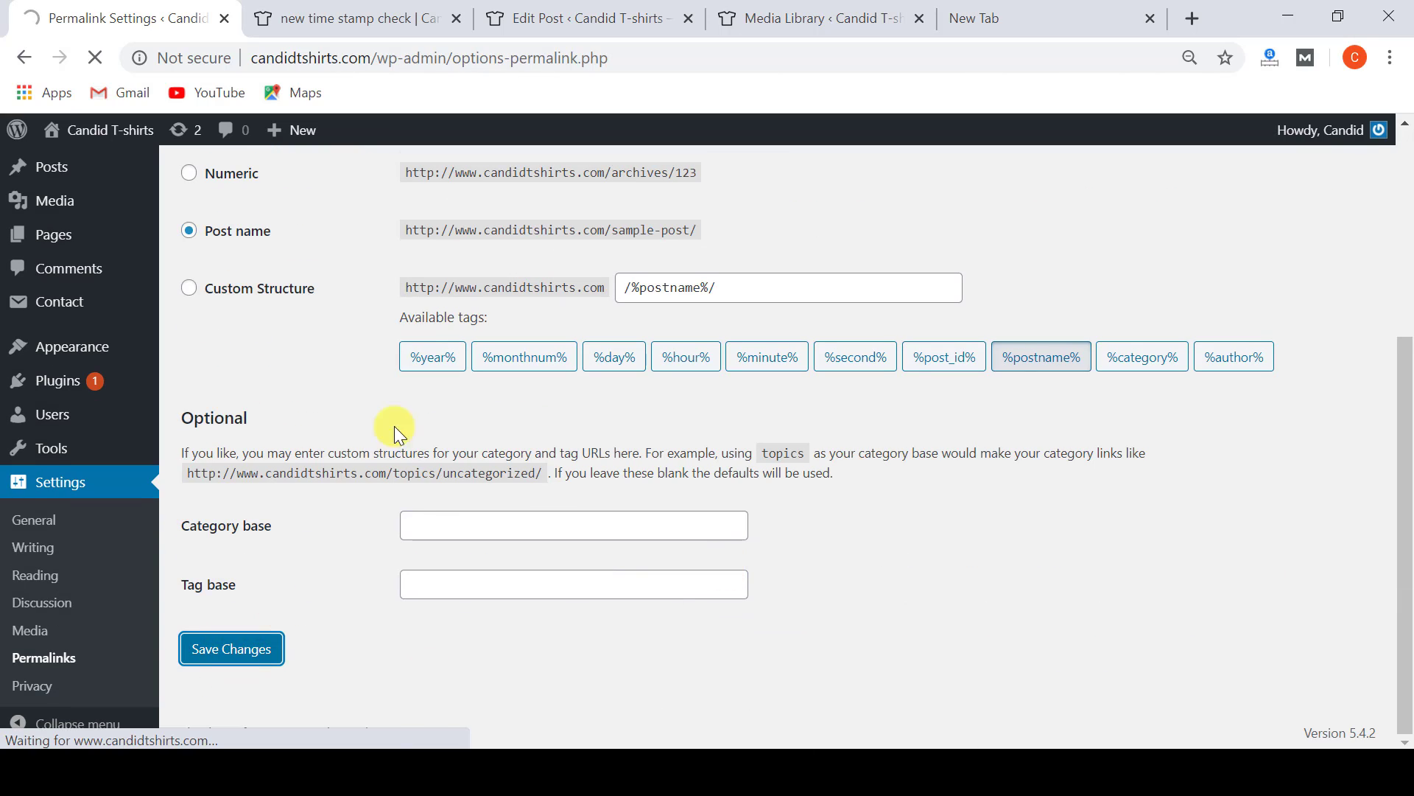
# Step: Reload the "new time stamp check" post at its old 2020/06/12 address and examine the resulting page
pyautogui.click(367, 7)
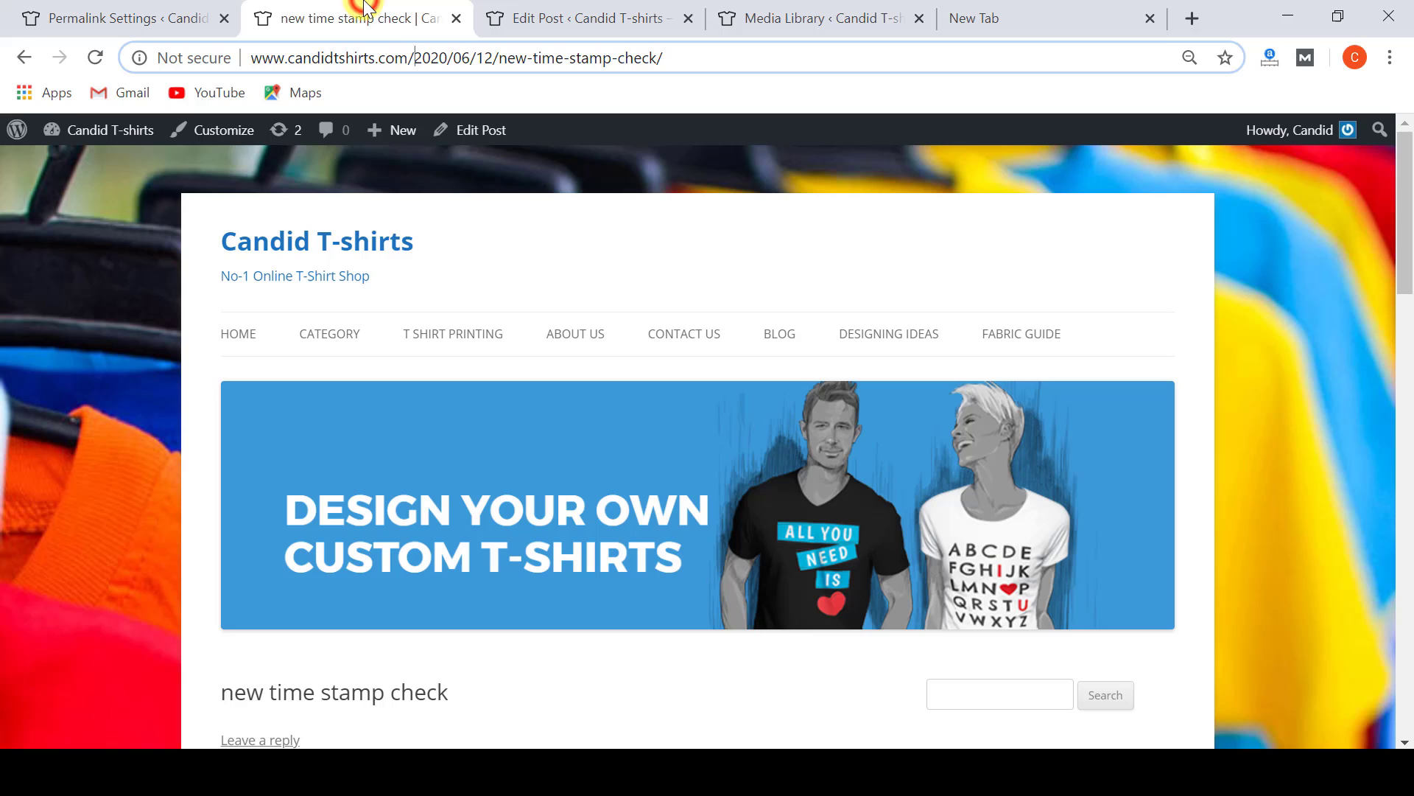
pyautogui.click(562, 236)
pyautogui.scroll(-5, 186, 390)
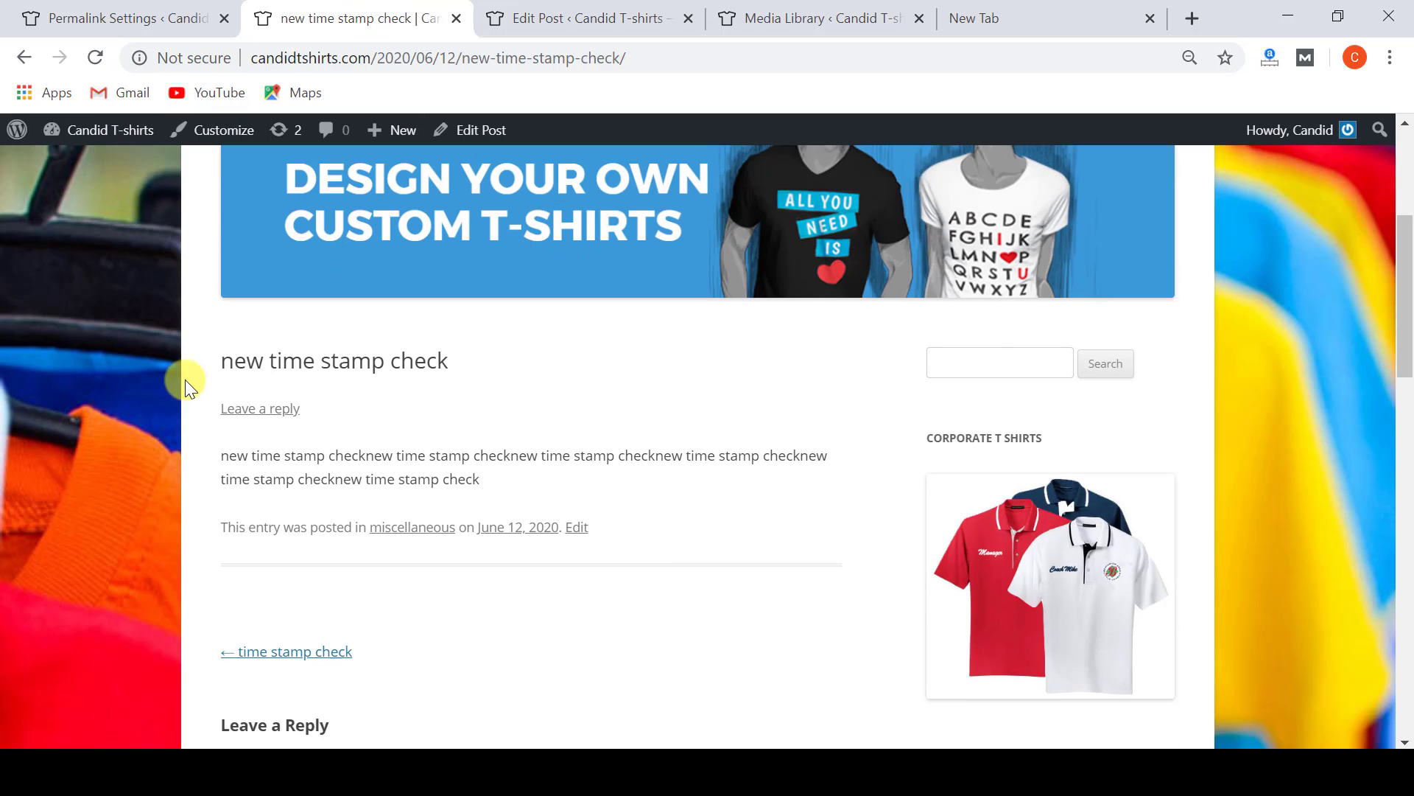
pyautogui.click(96, 59)
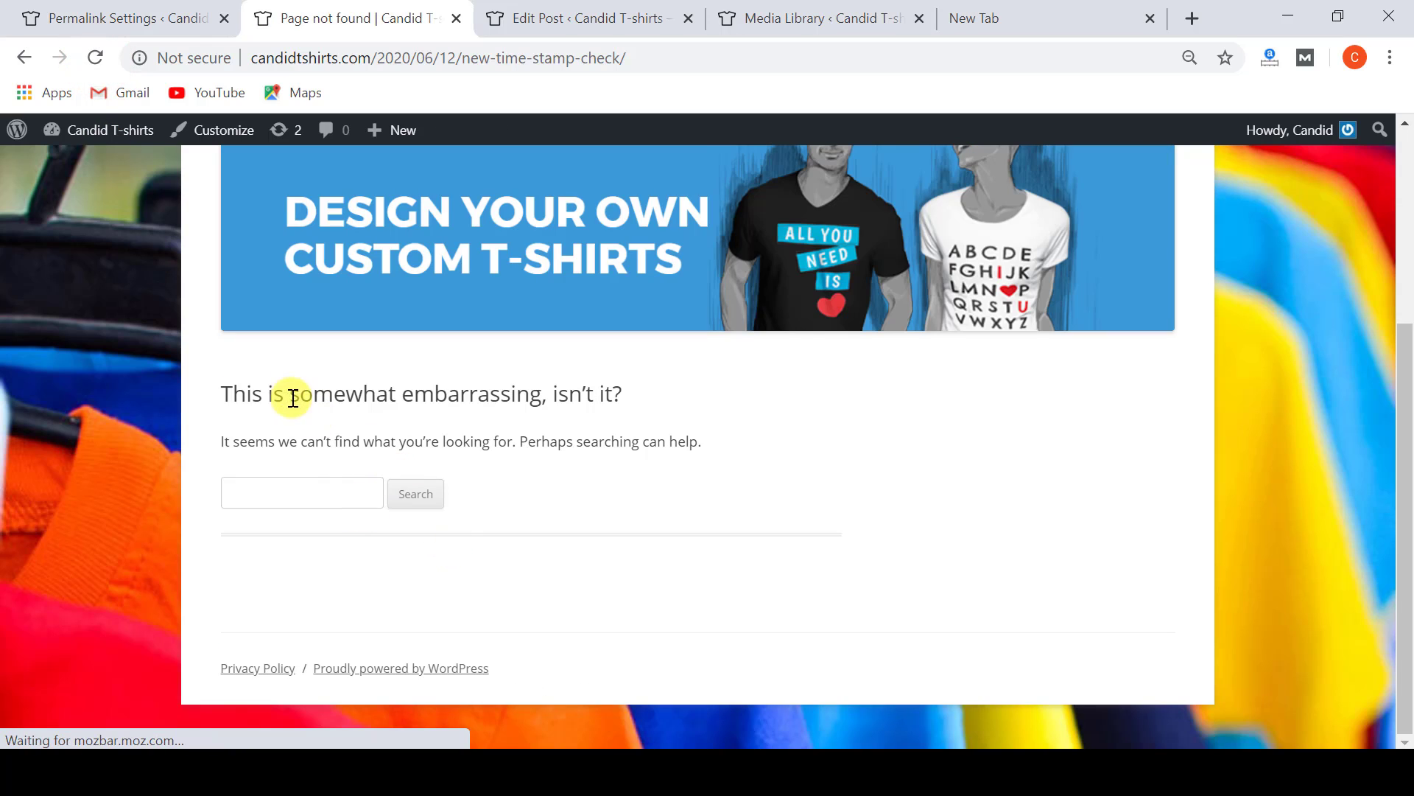
pyautogui.moveTo(210, 396); pyautogui.dragTo(641, 392)
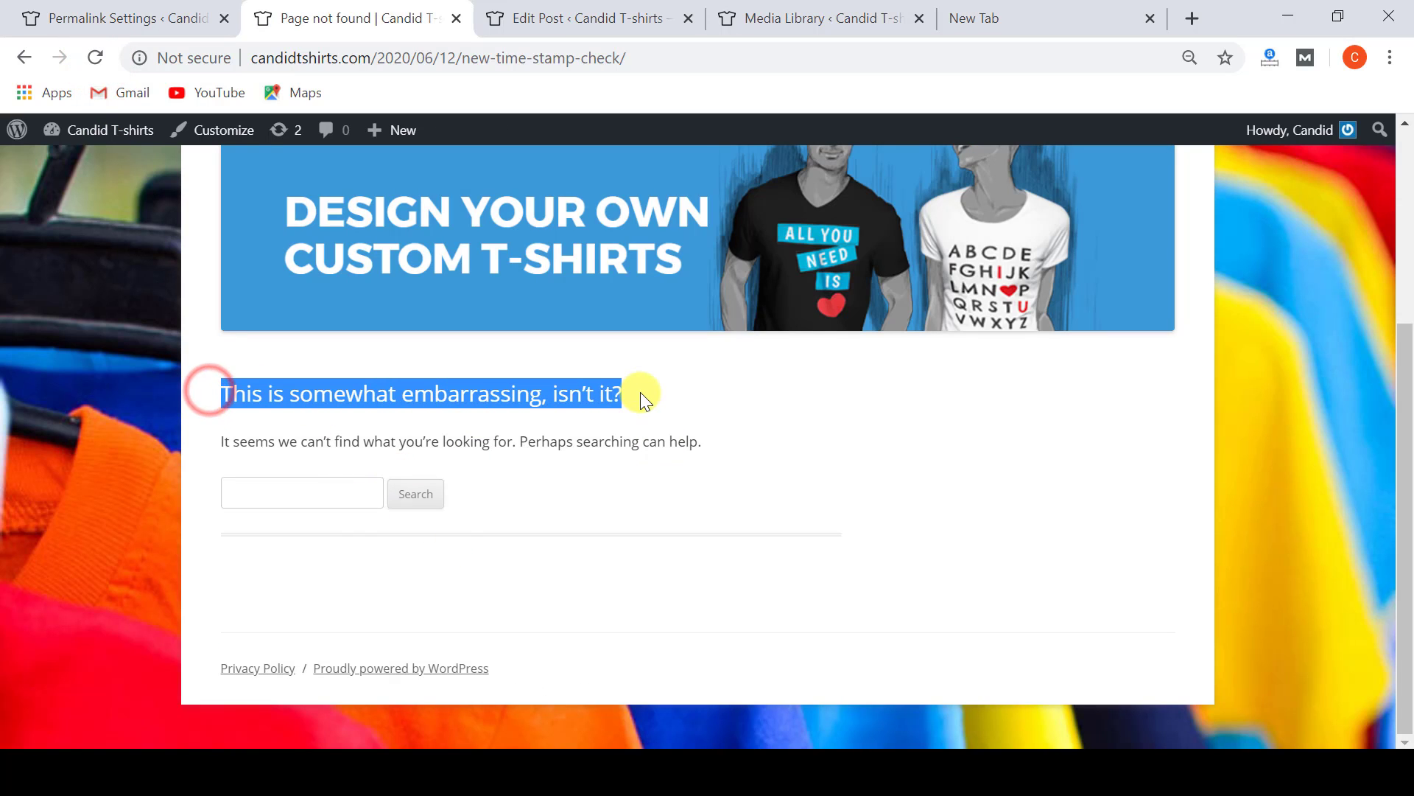
pyautogui.click(640, 394)
pyautogui.scroll(1, 641, 394)
pyautogui.scroll(3, 642, 396)
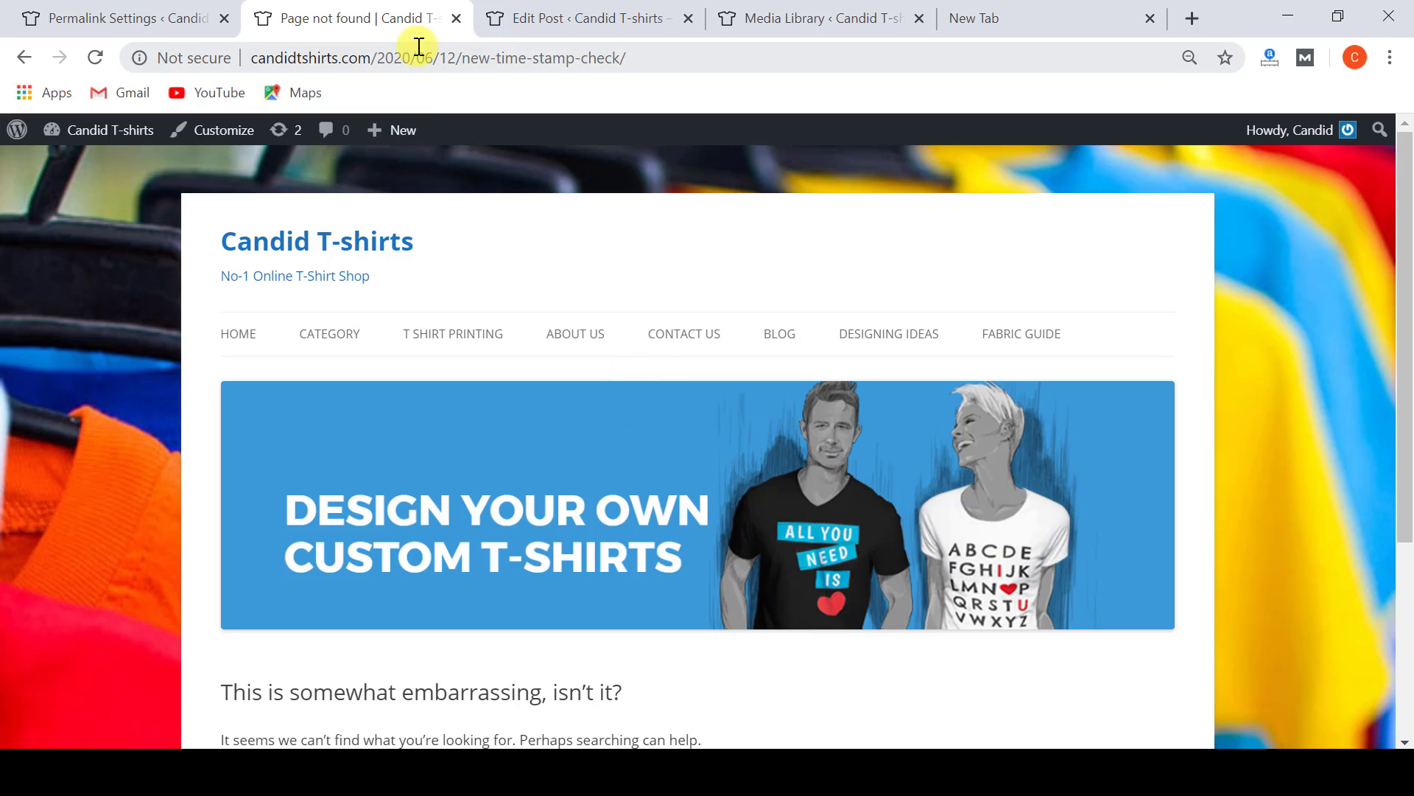
# Step: Reopen the "new time stamp check" post from the site's Blog page
pyautogui.click(779, 345)
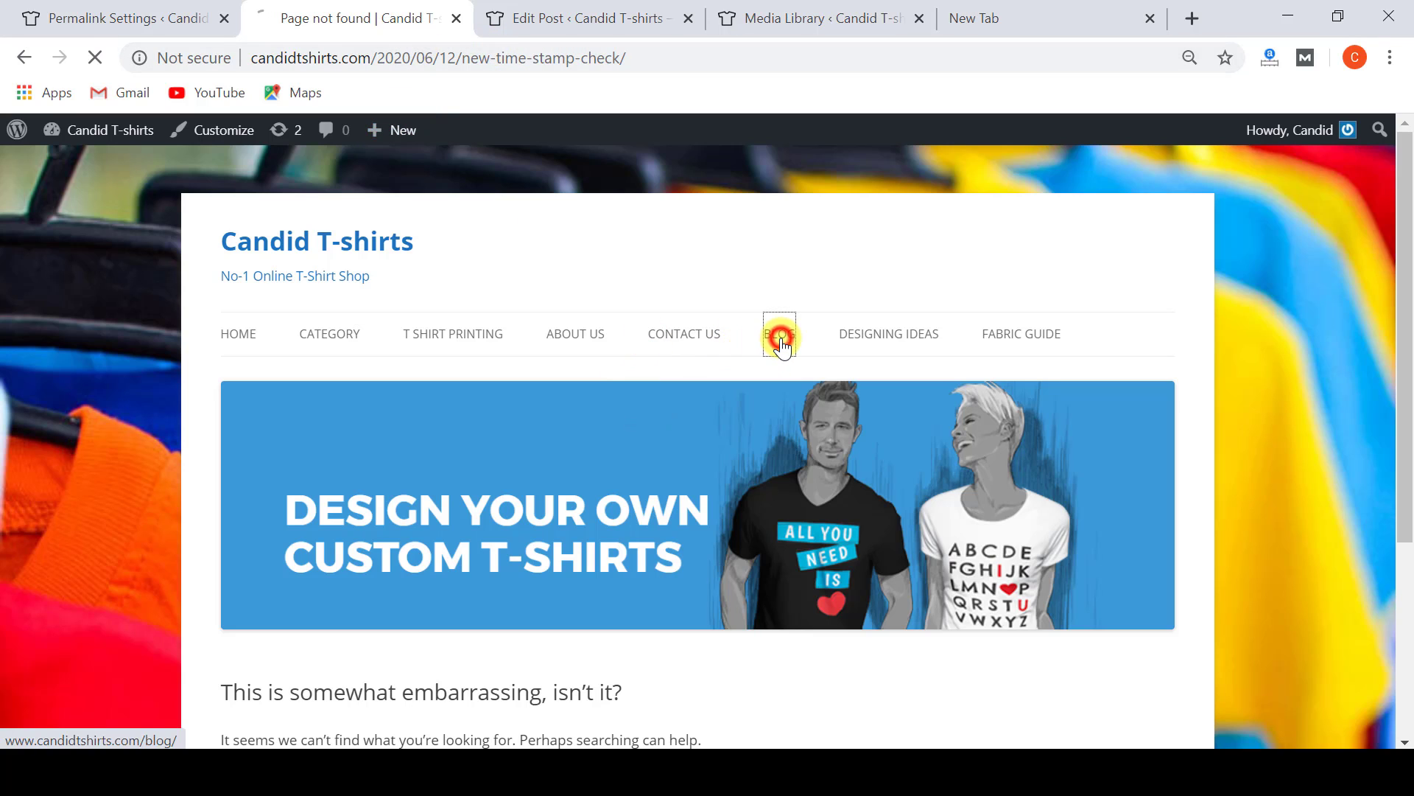
pyautogui.scroll(-3, 575, 383)
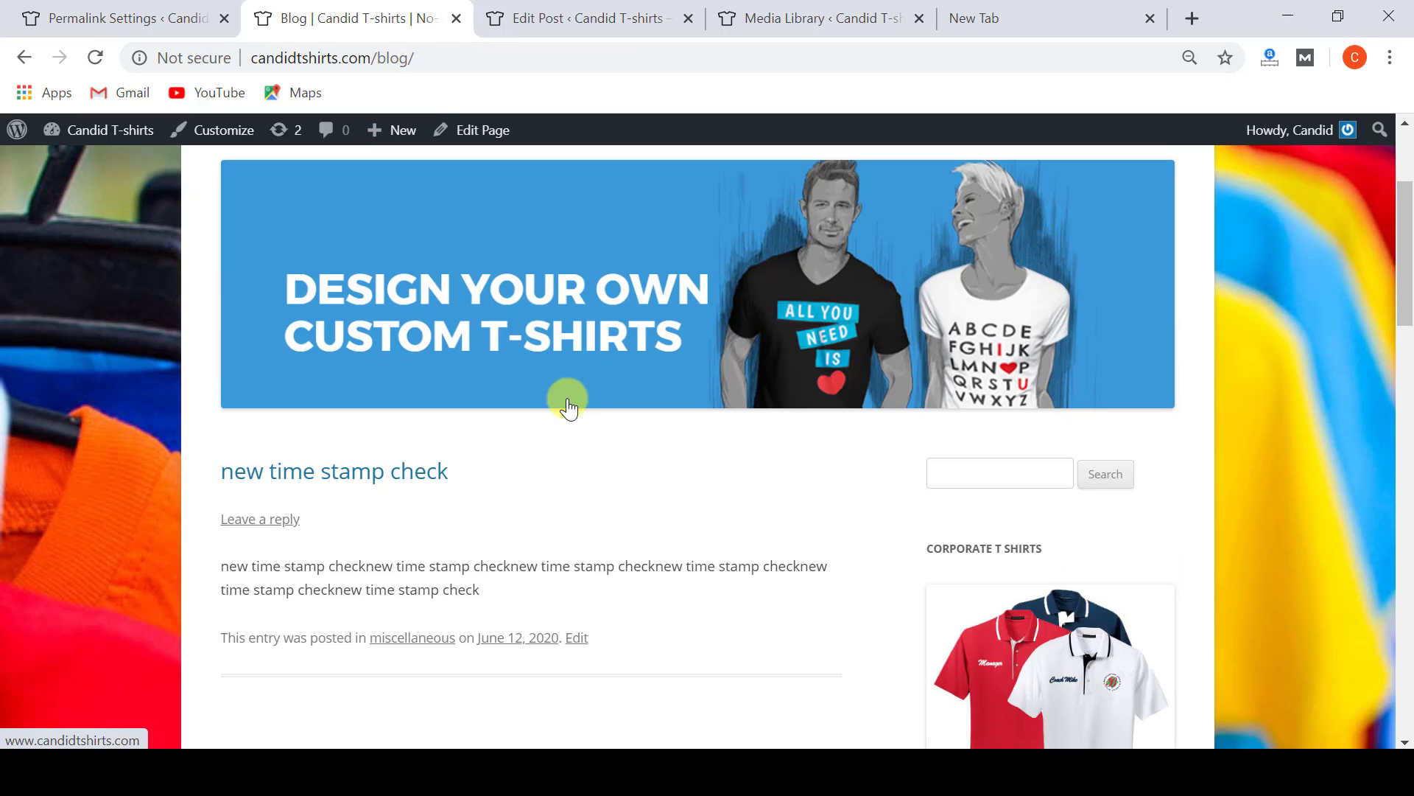
pyautogui.click(396, 475)
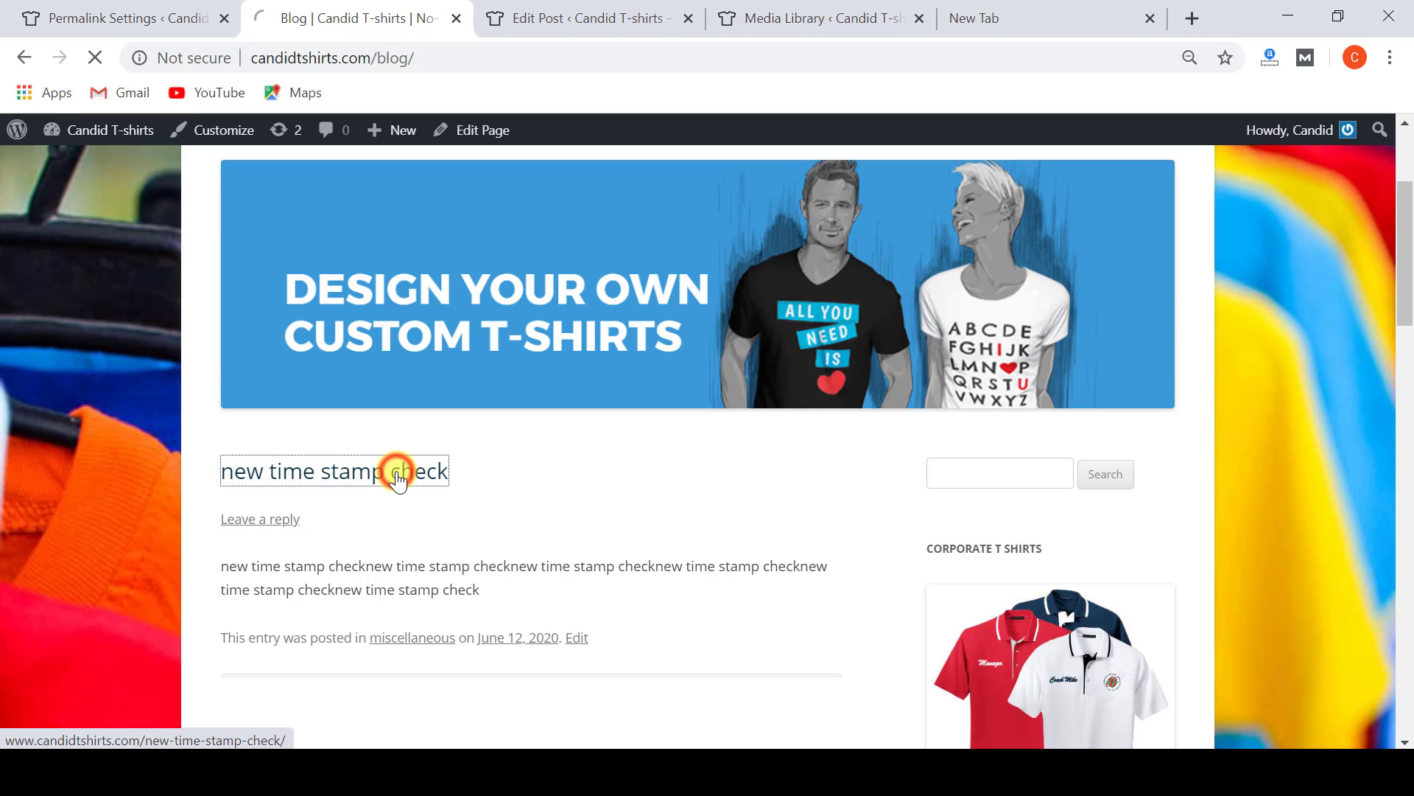
pyautogui.click(492, 214)
# Step: Examine the post-name part of the "new time stamp check" post's web address
pyautogui.moveTo(375, 58); pyautogui.dragTo(549, 63)
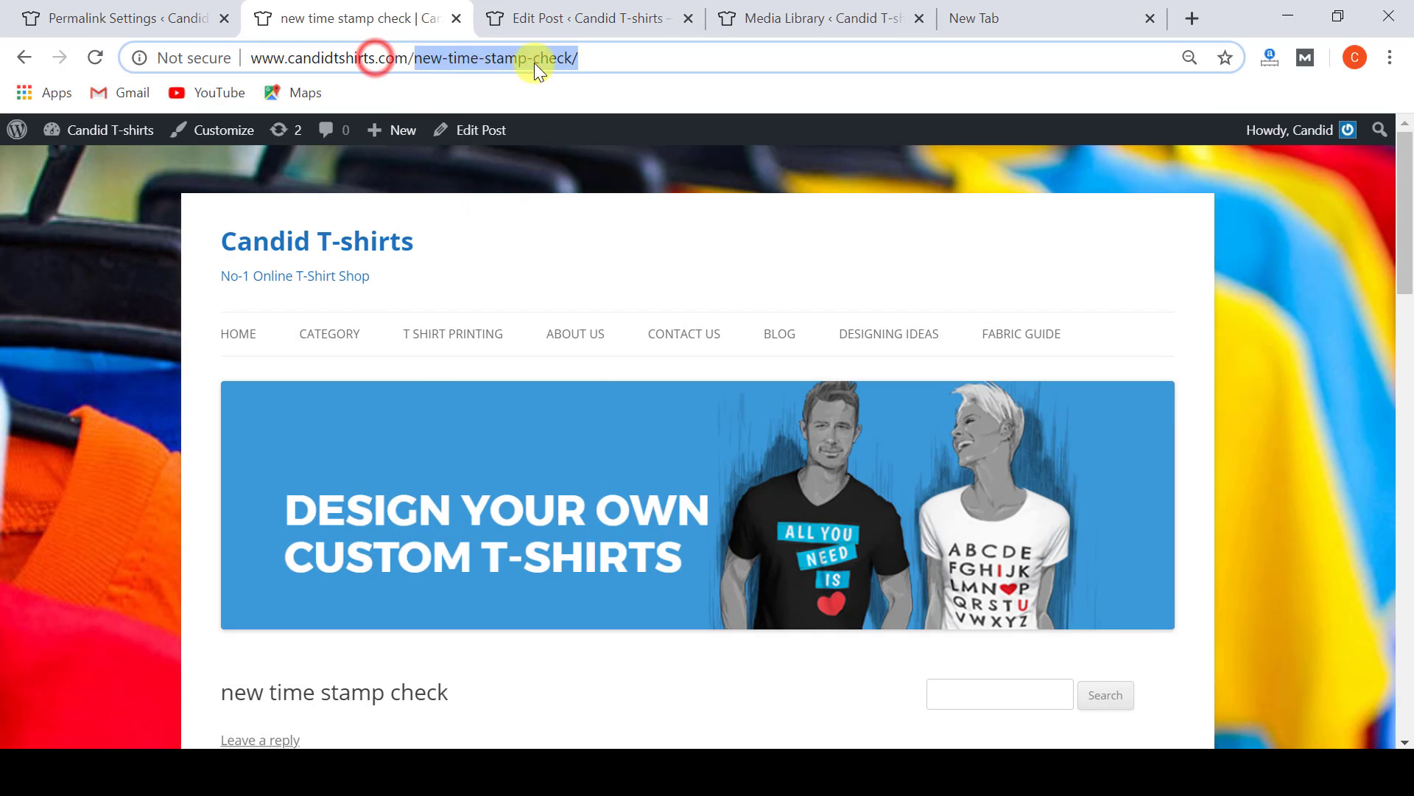
pyautogui.click(415, 58)
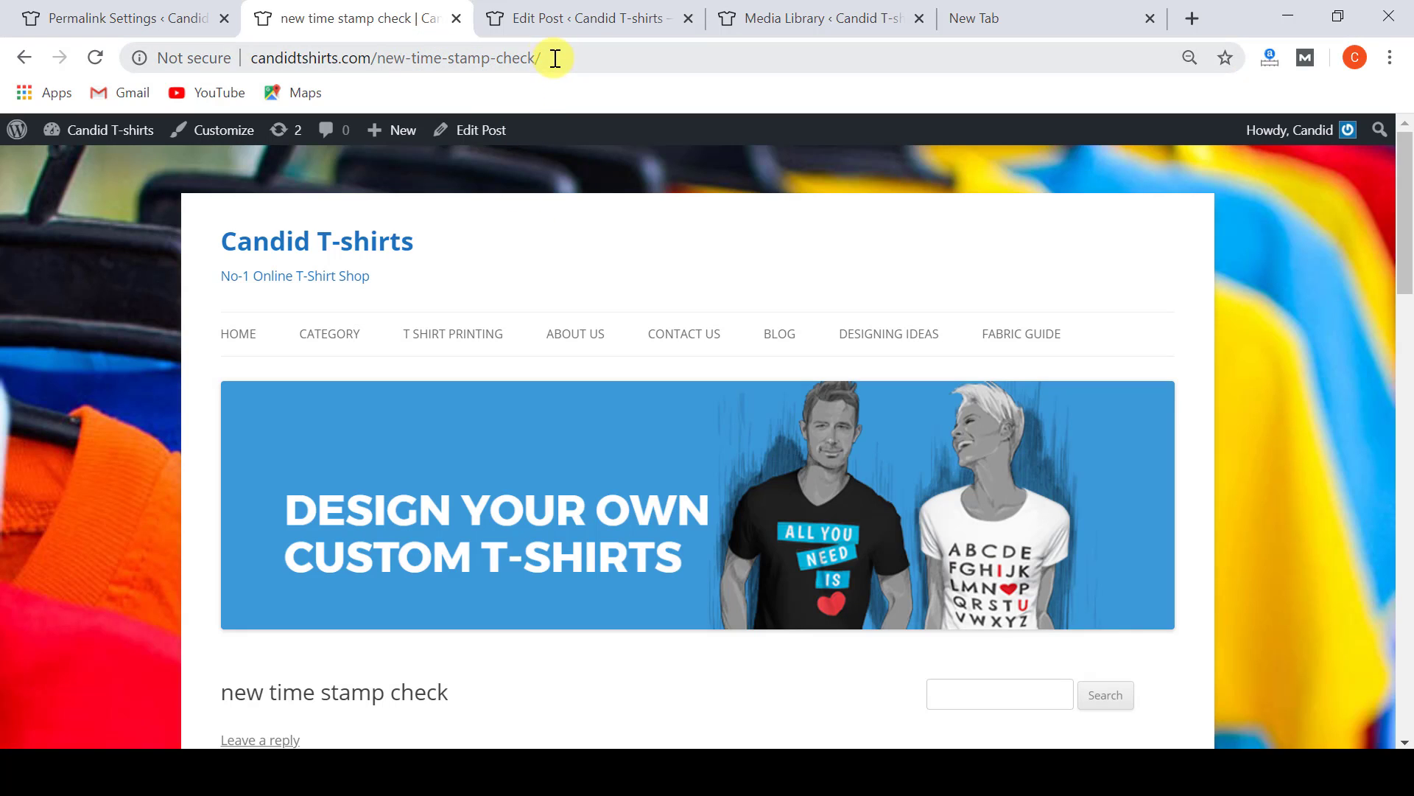
pyautogui.moveTo(556, 58); pyautogui.dragTo(379, 58)
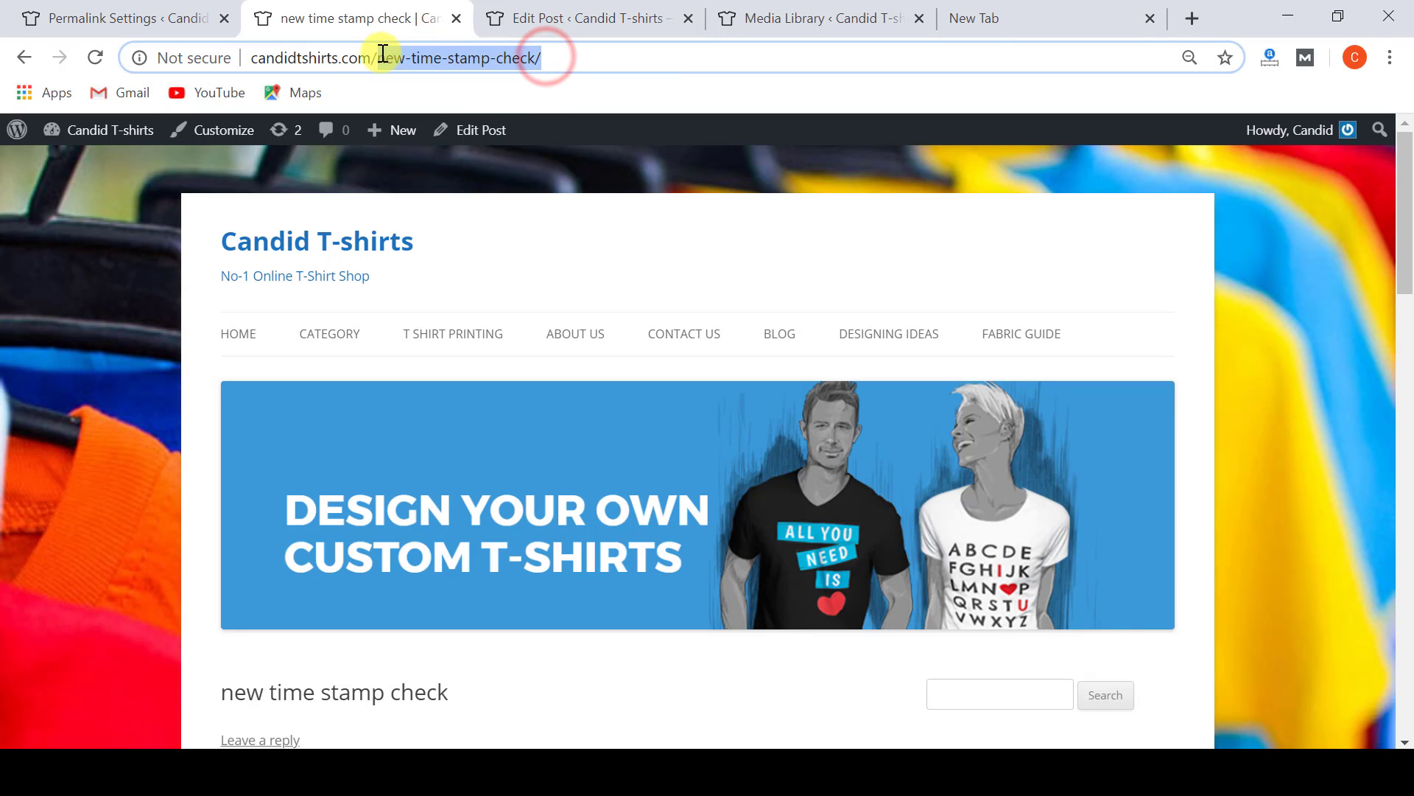
pyautogui.click(432, 59)
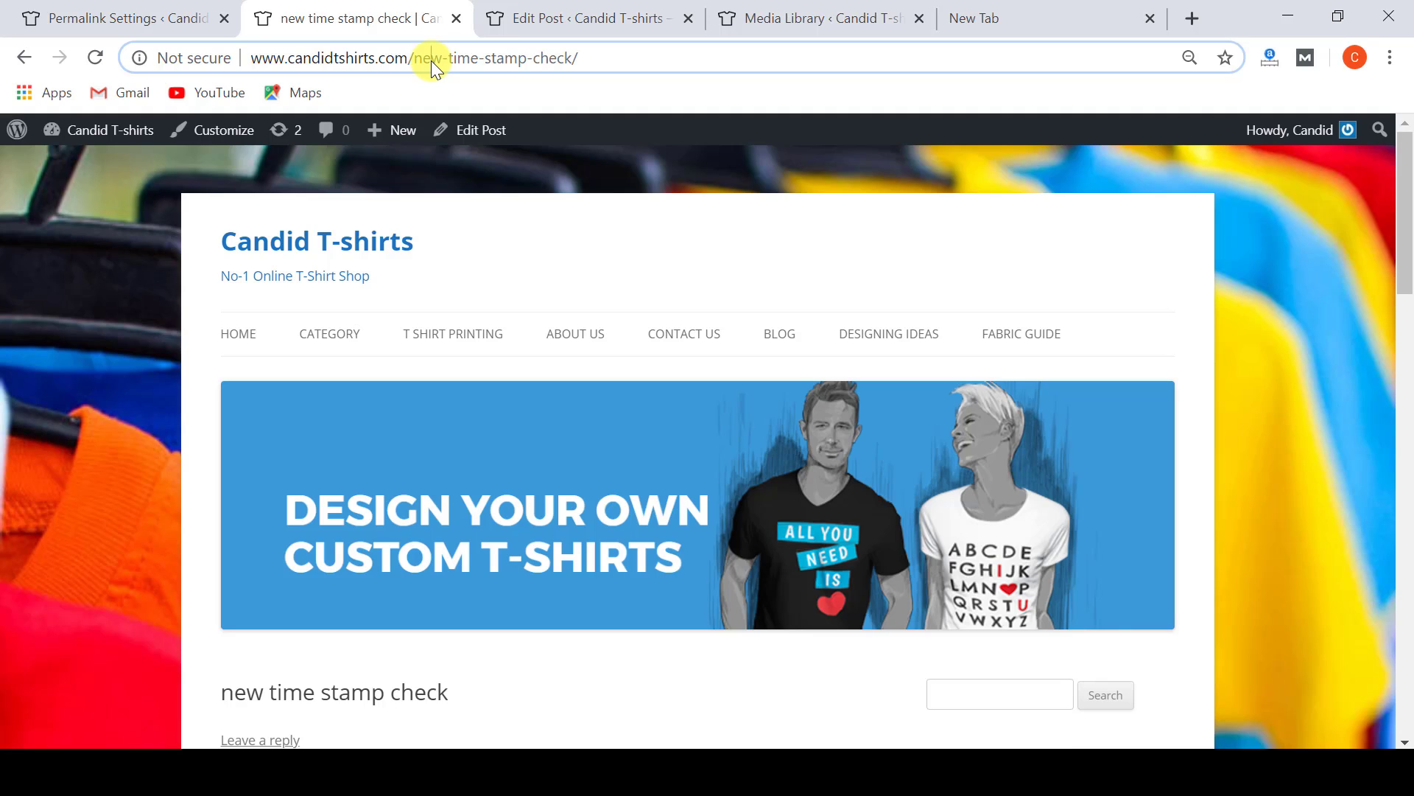
# Step: Open the "T shirt fabric guide for rough and tough use" post from the Blog page and examine the post name in its address
pyautogui.scroll(-1, 455, 434)
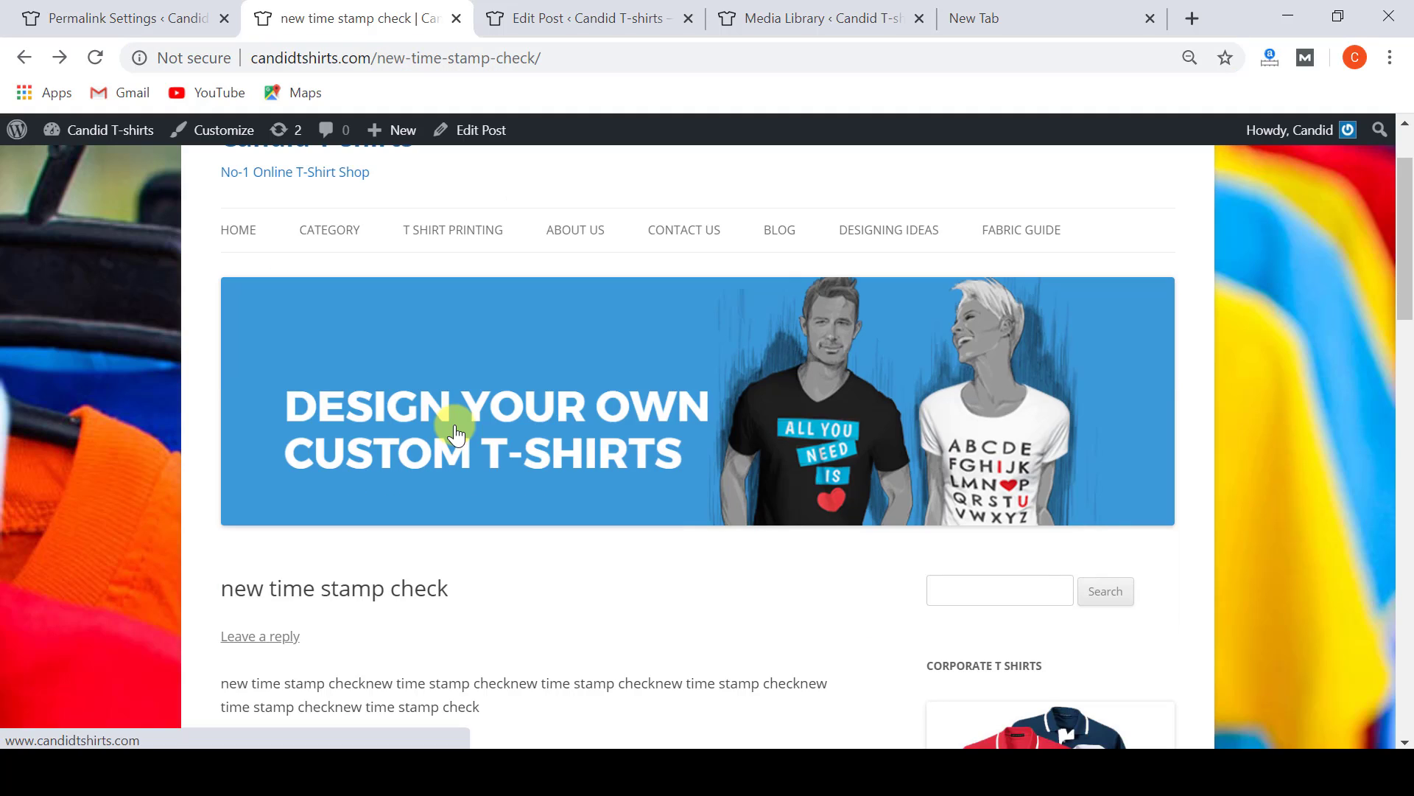
pyautogui.click(787, 227)
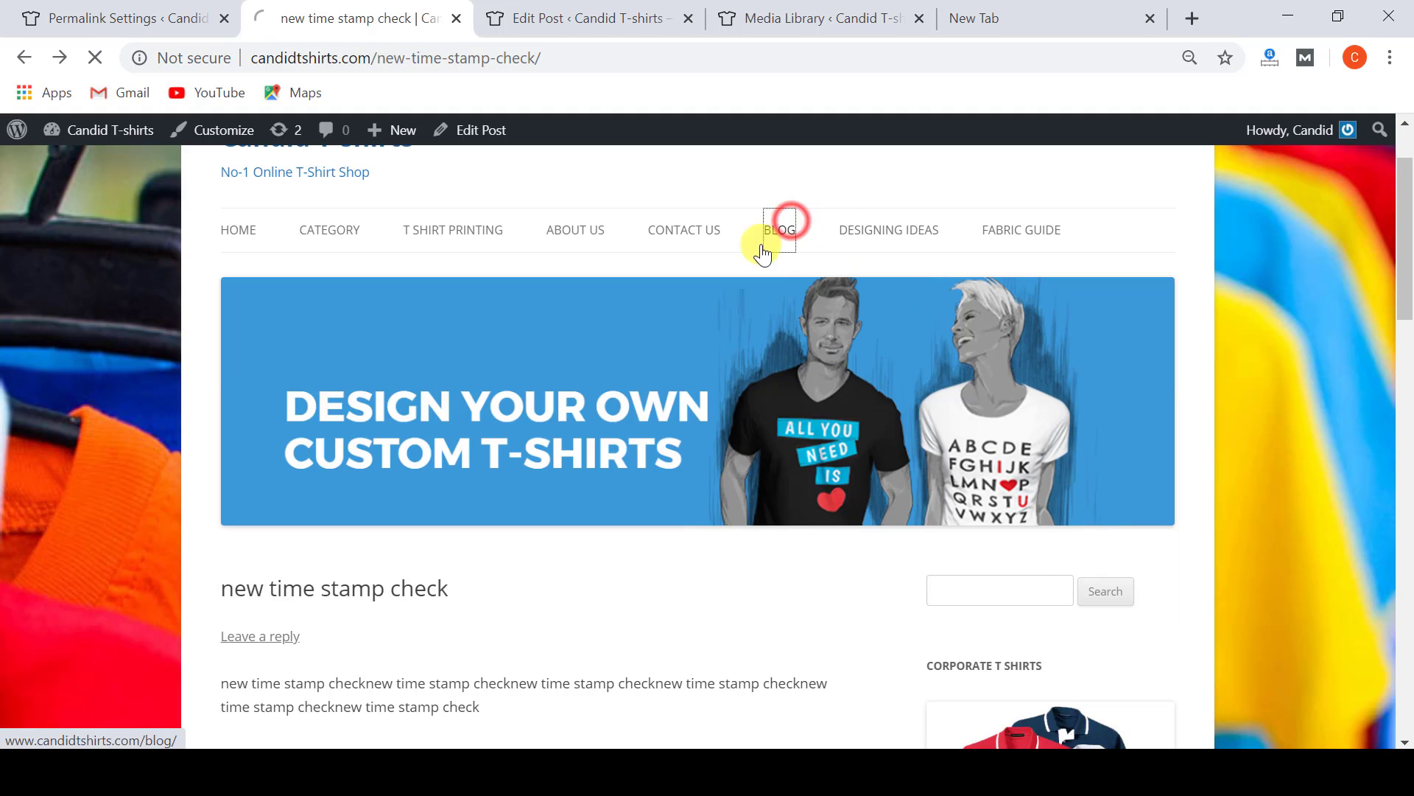
pyautogui.scroll(-12, 552, 454)
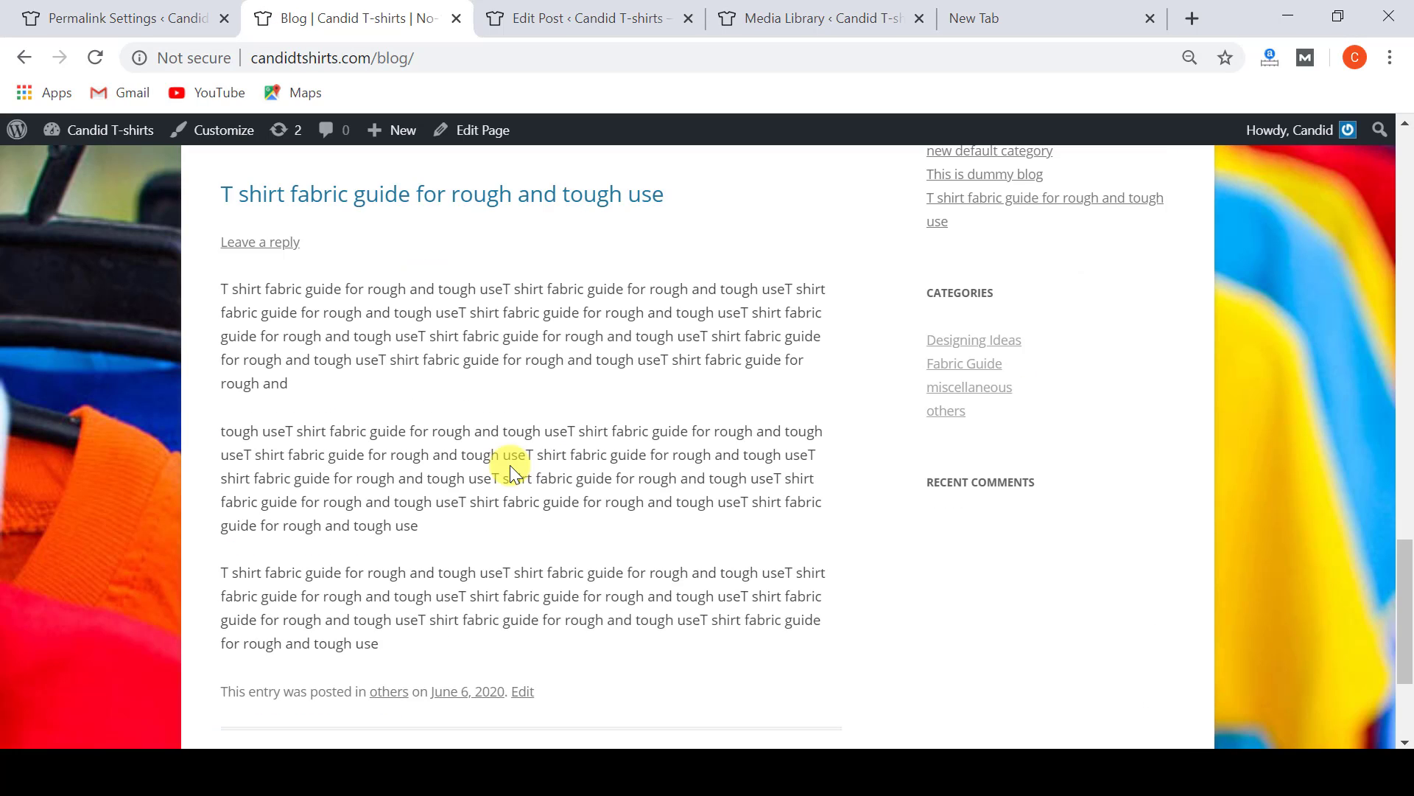
pyautogui.click(495, 200)
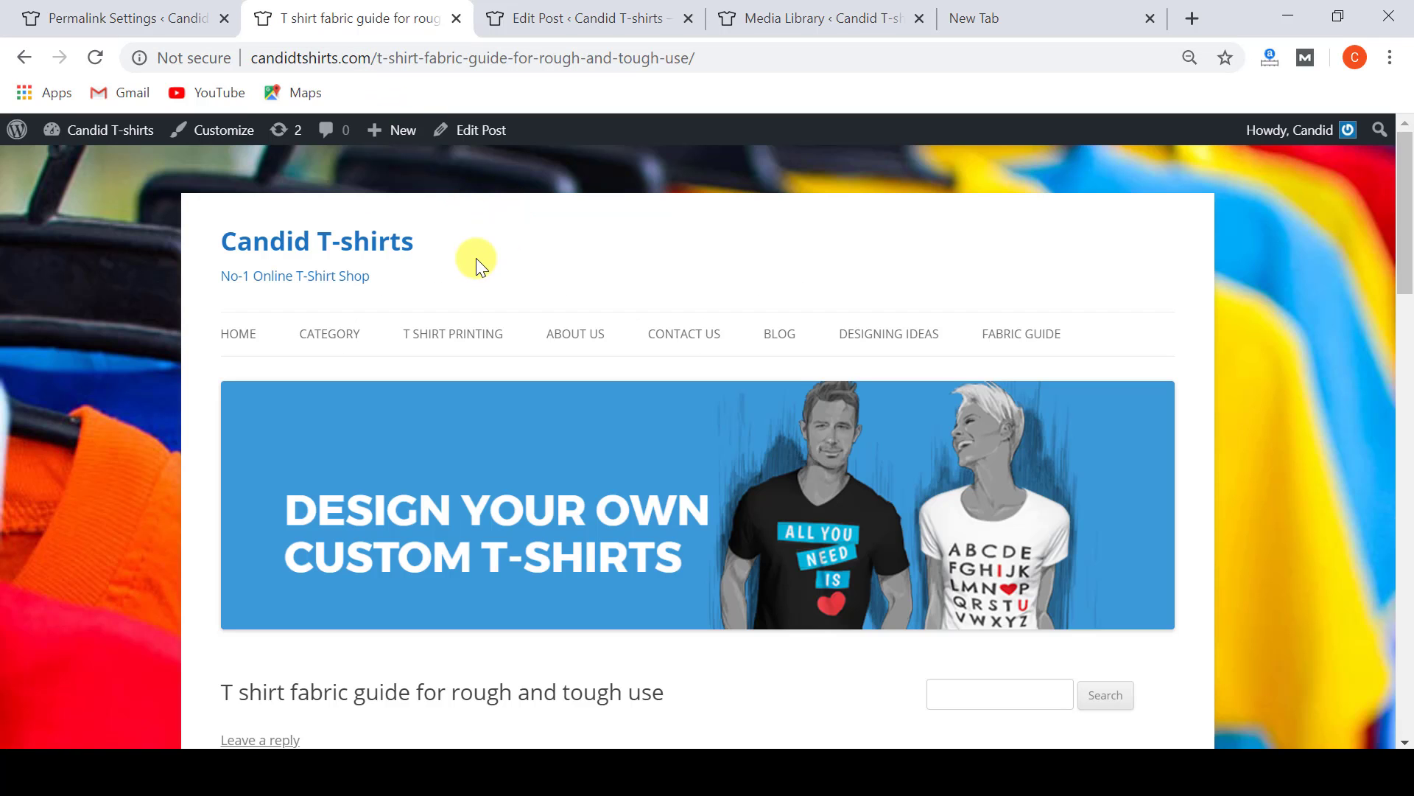
pyautogui.moveTo(373, 58); pyautogui.dragTo(779, 41)
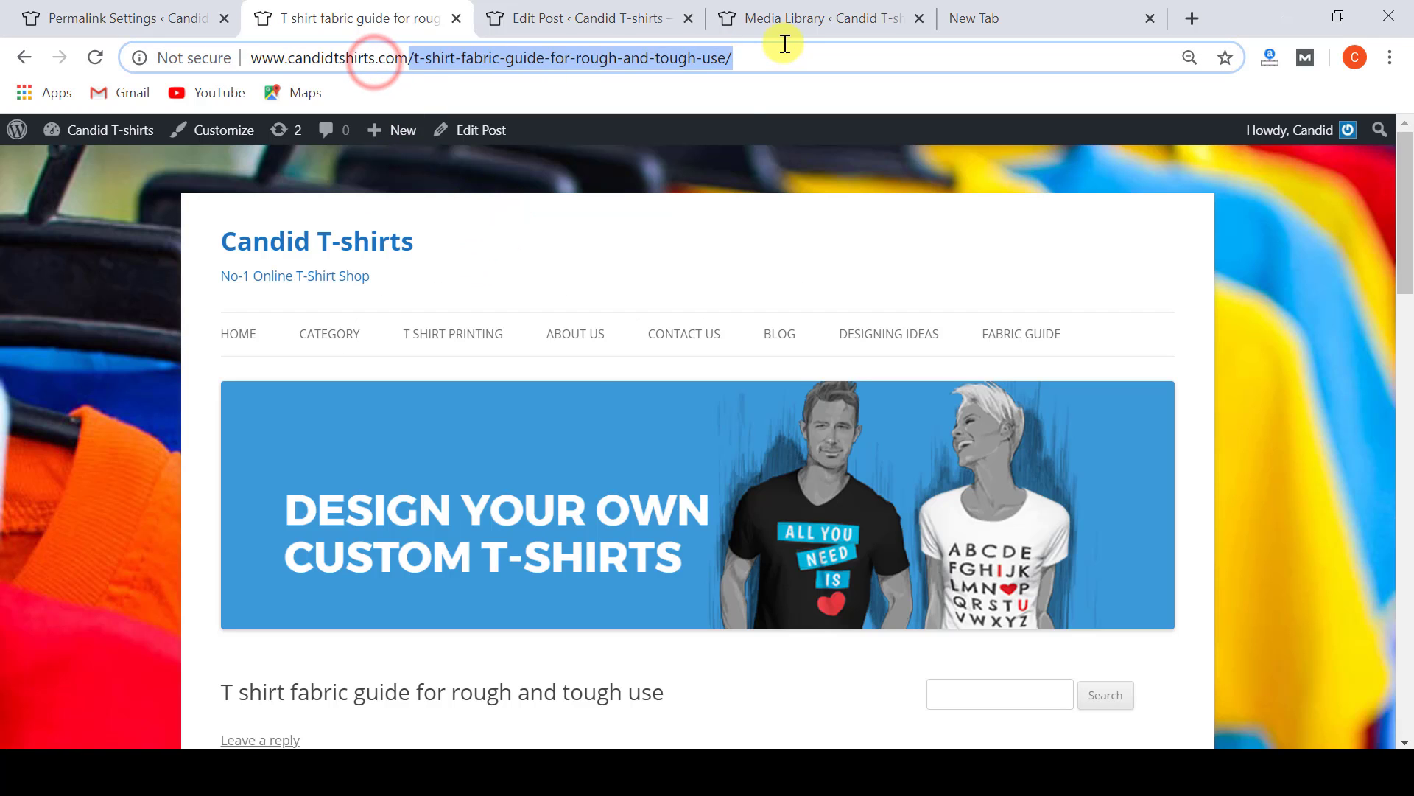
# Step: Return to the Permalink Settings page and look over the common structures, the custom structure and its available tags
pyautogui.click(118, 17)
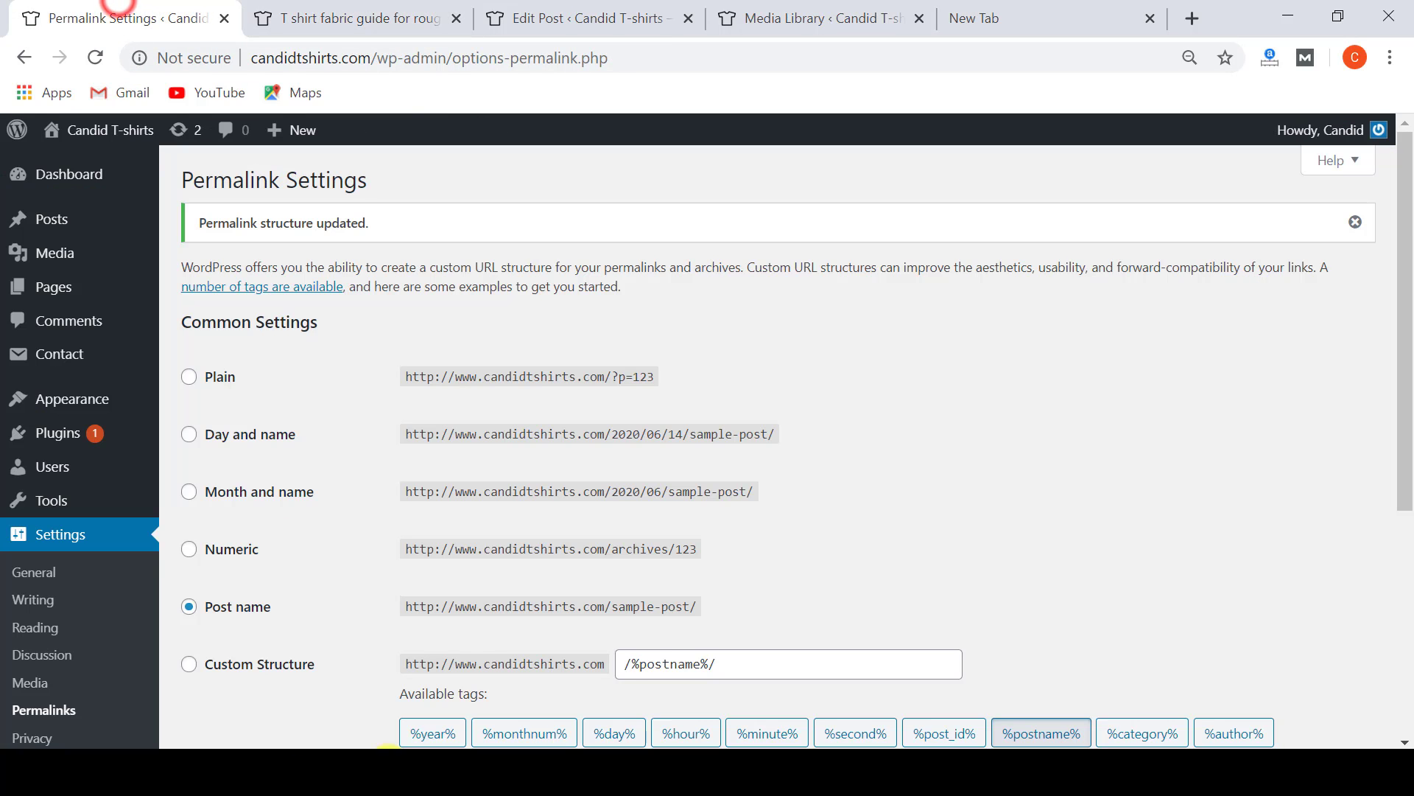
pyautogui.scroll(-3, 664, 661)
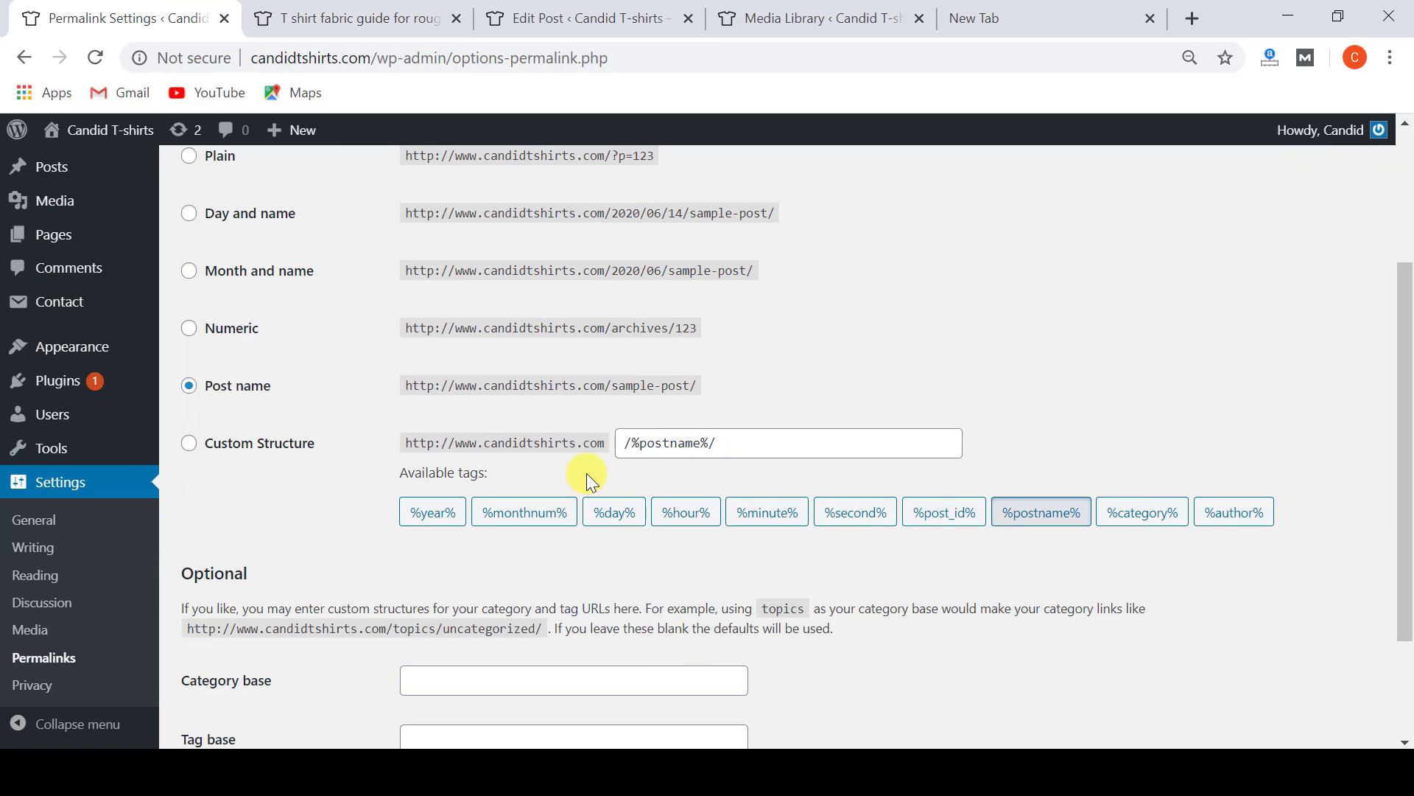
pyautogui.scroll(3, 586, 473)
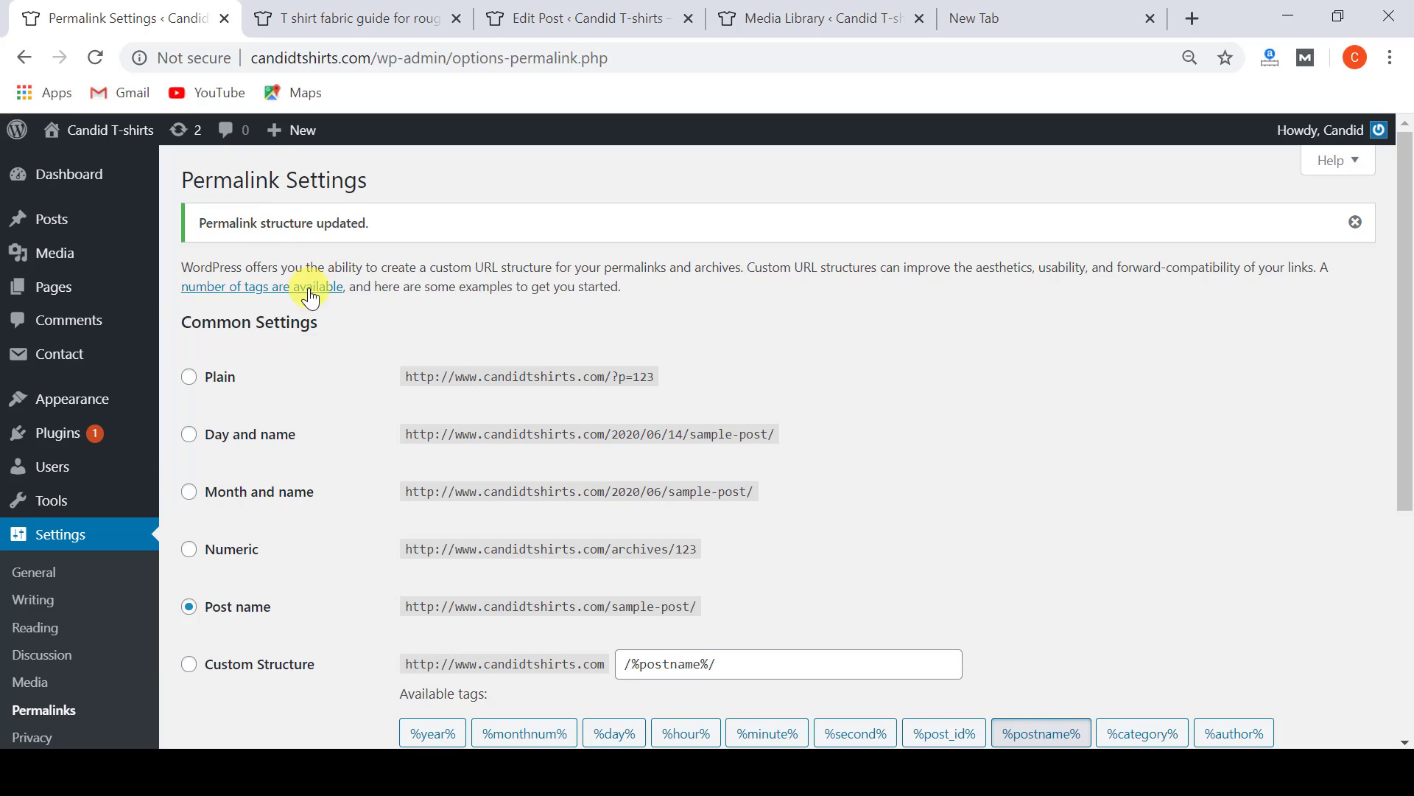
pyautogui.scroll(-3, 302, 533)
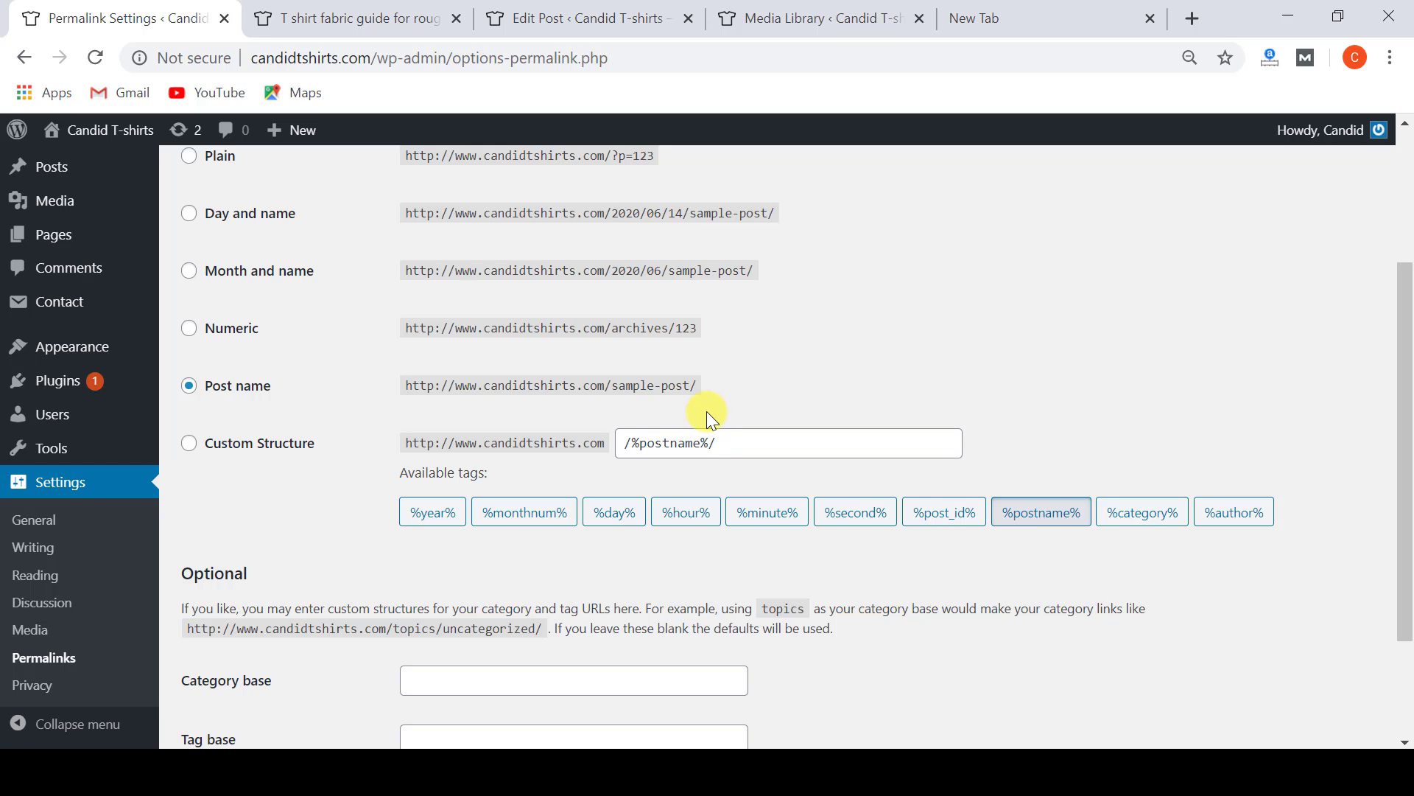
# Step: Replace the trailing slash of the fabric guide post's address with .html as a trial, and remove that ending
pyautogui.click(372, 16)
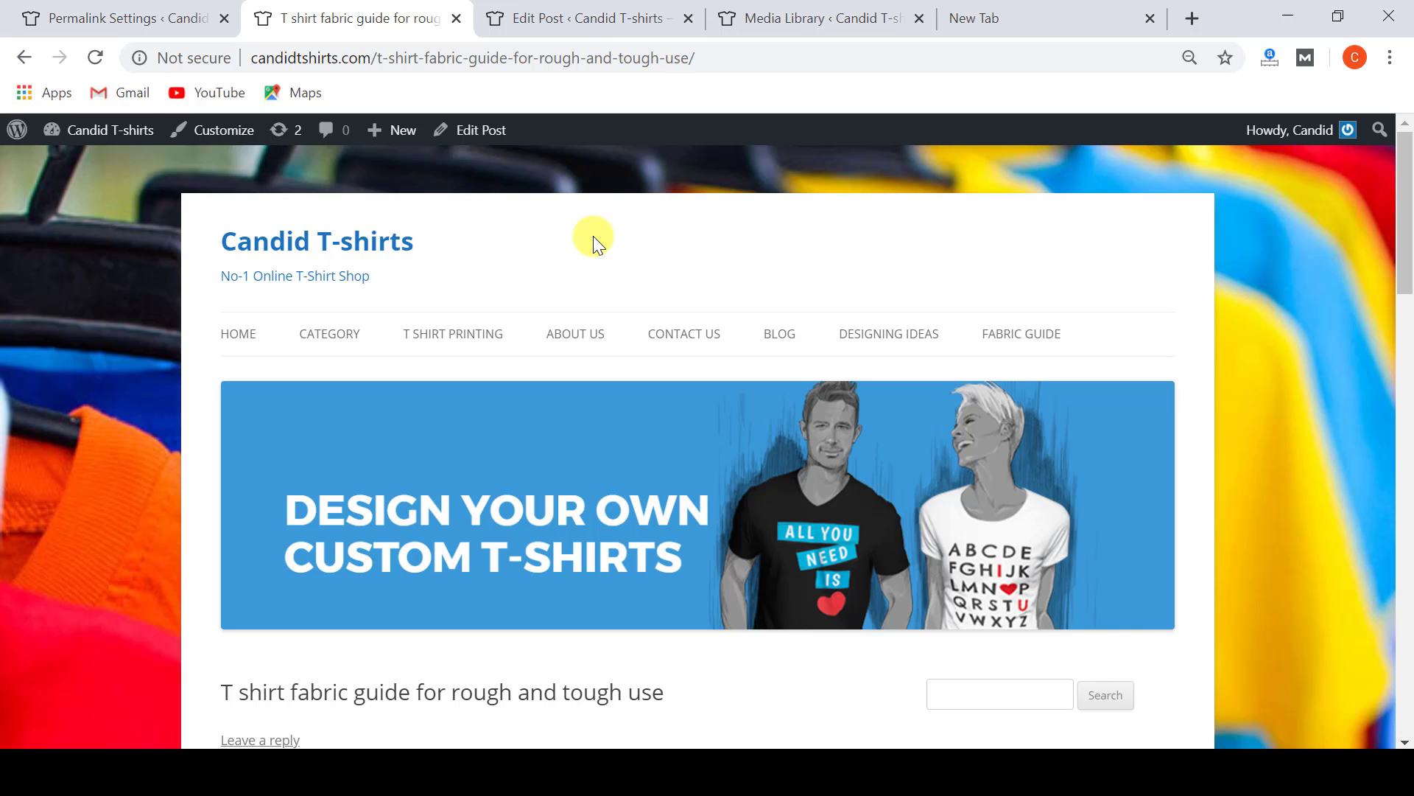
pyautogui.moveTo(690, 65); pyautogui.dragTo(769, 72)
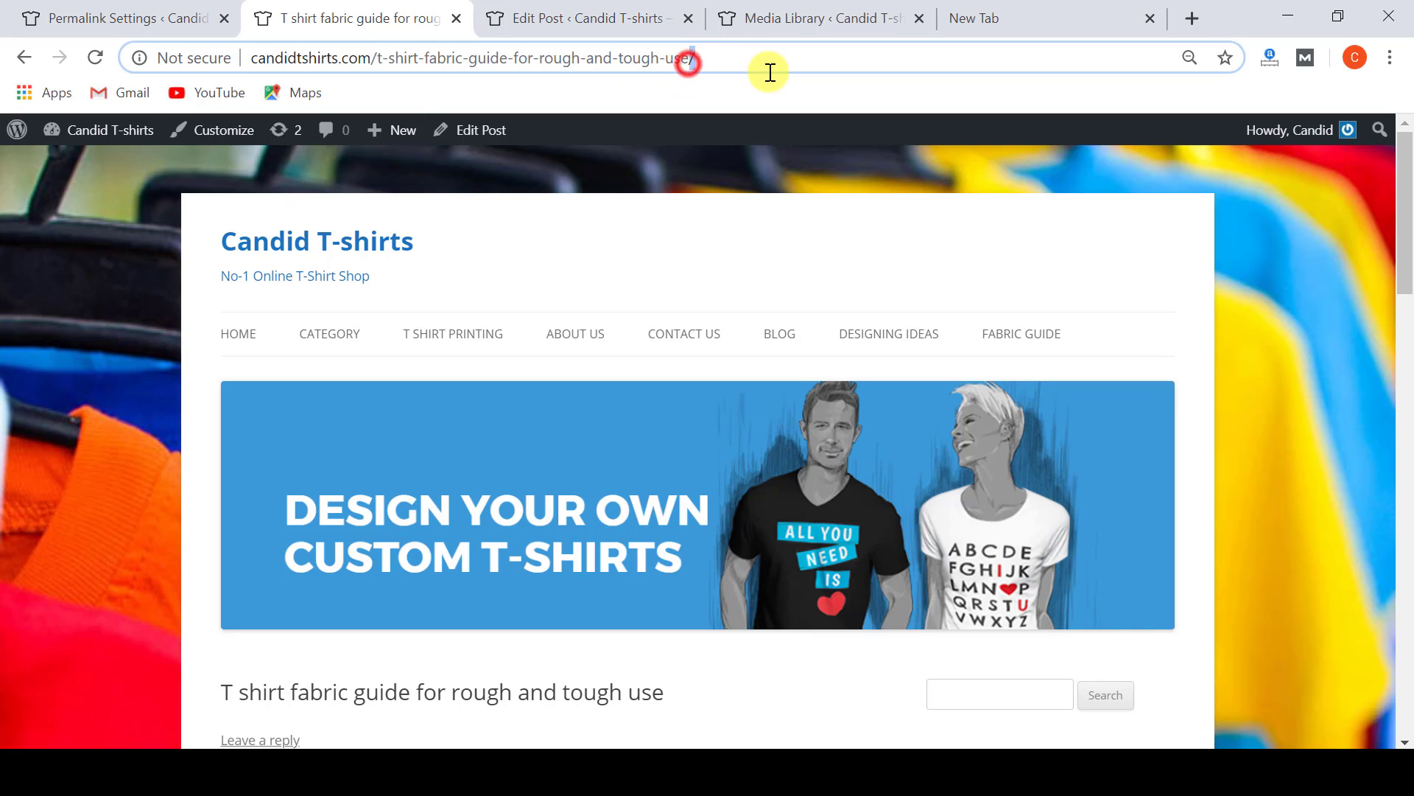
pyautogui.write('.html')
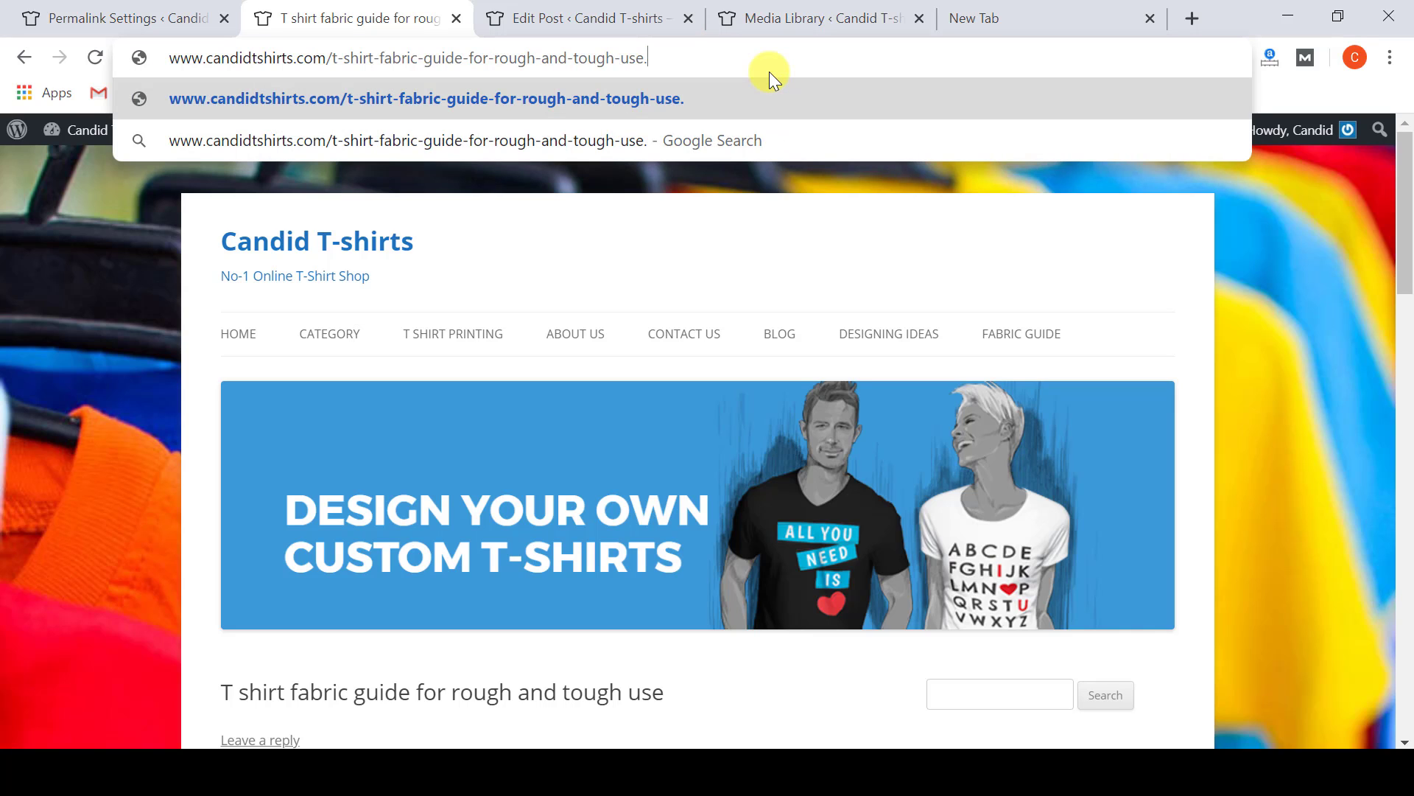
pyautogui.press('BackSpace')
pyautogui.press('BackSpace')
pyautogui.press('BackSpace')
pyautogui.press('BackSpace')
pyautogui.press('BackSpace')
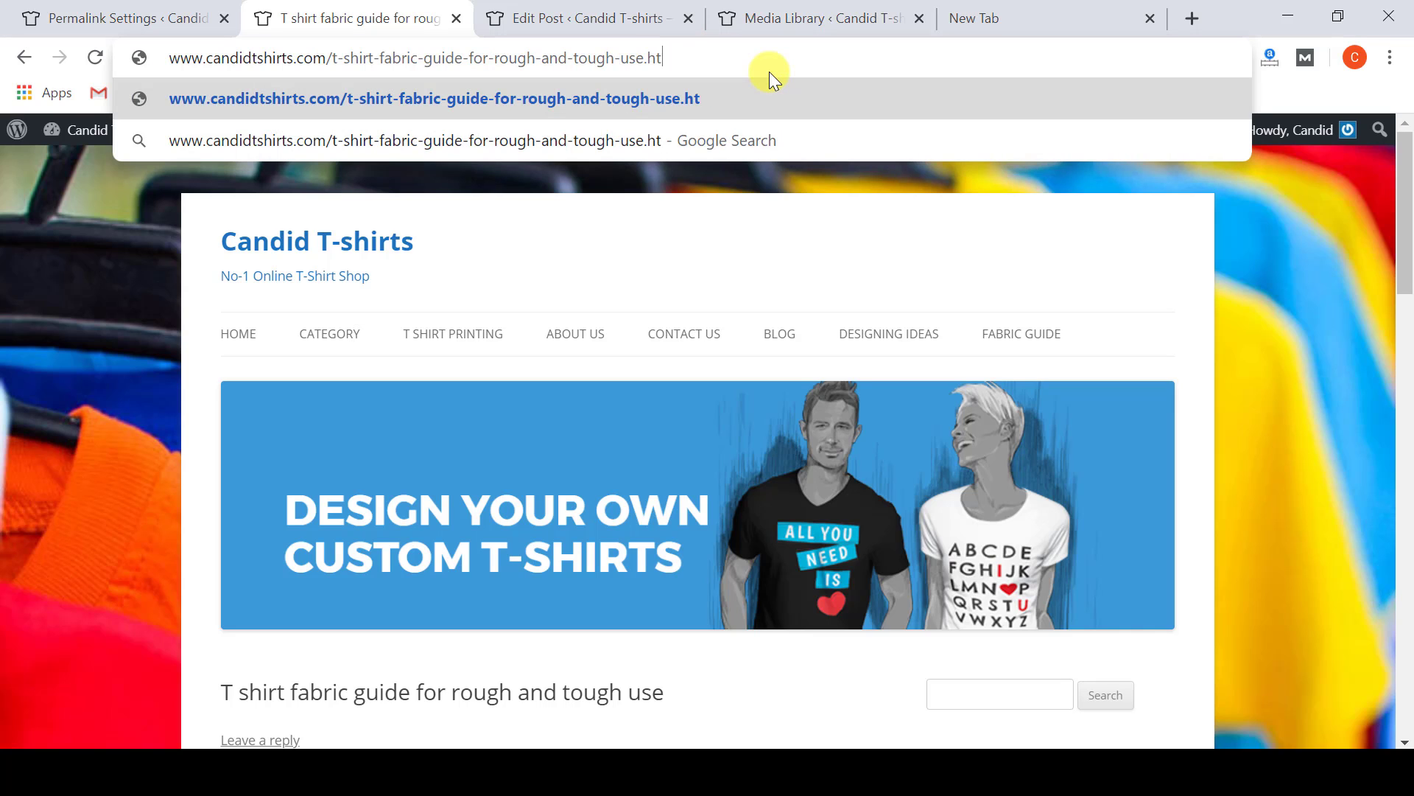
# Step: Try a .php ending on the fabric guide post's address, and restore the trailing slash
pyautogui.write('.php')
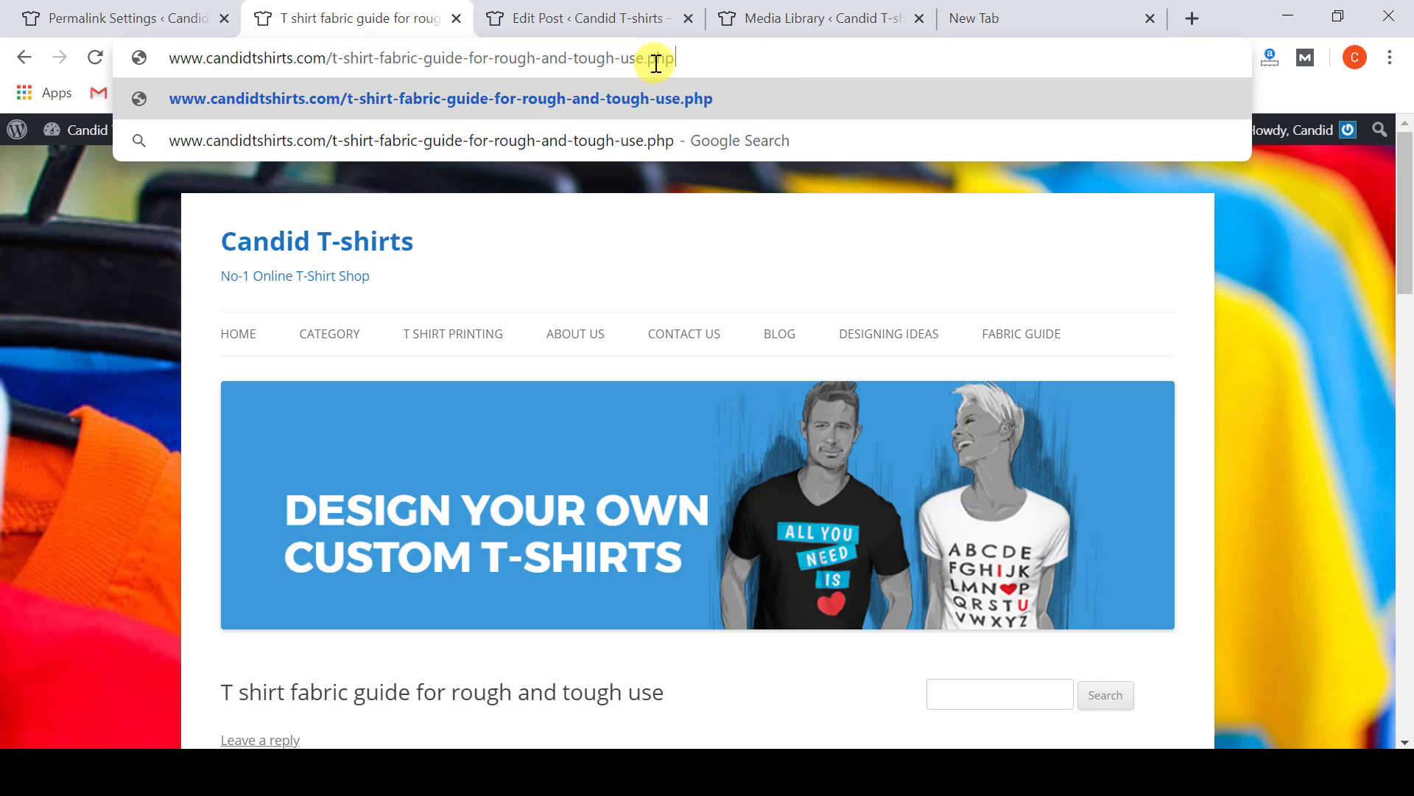
pyautogui.moveTo(645, 59); pyautogui.dragTo(738, 55)
pyautogui.press('BackSpace')
pyautogui.press('BackSpace')
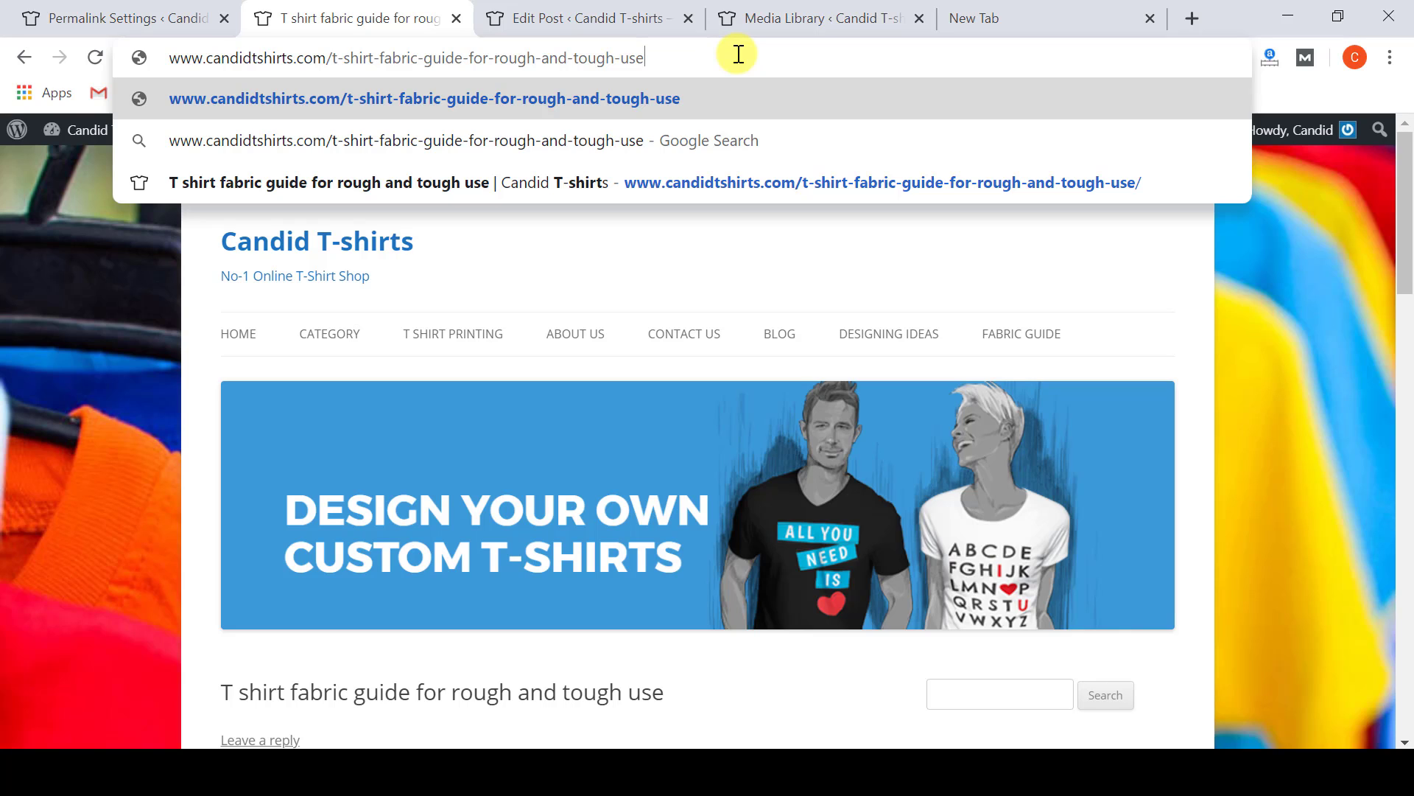
pyautogui.write('/')
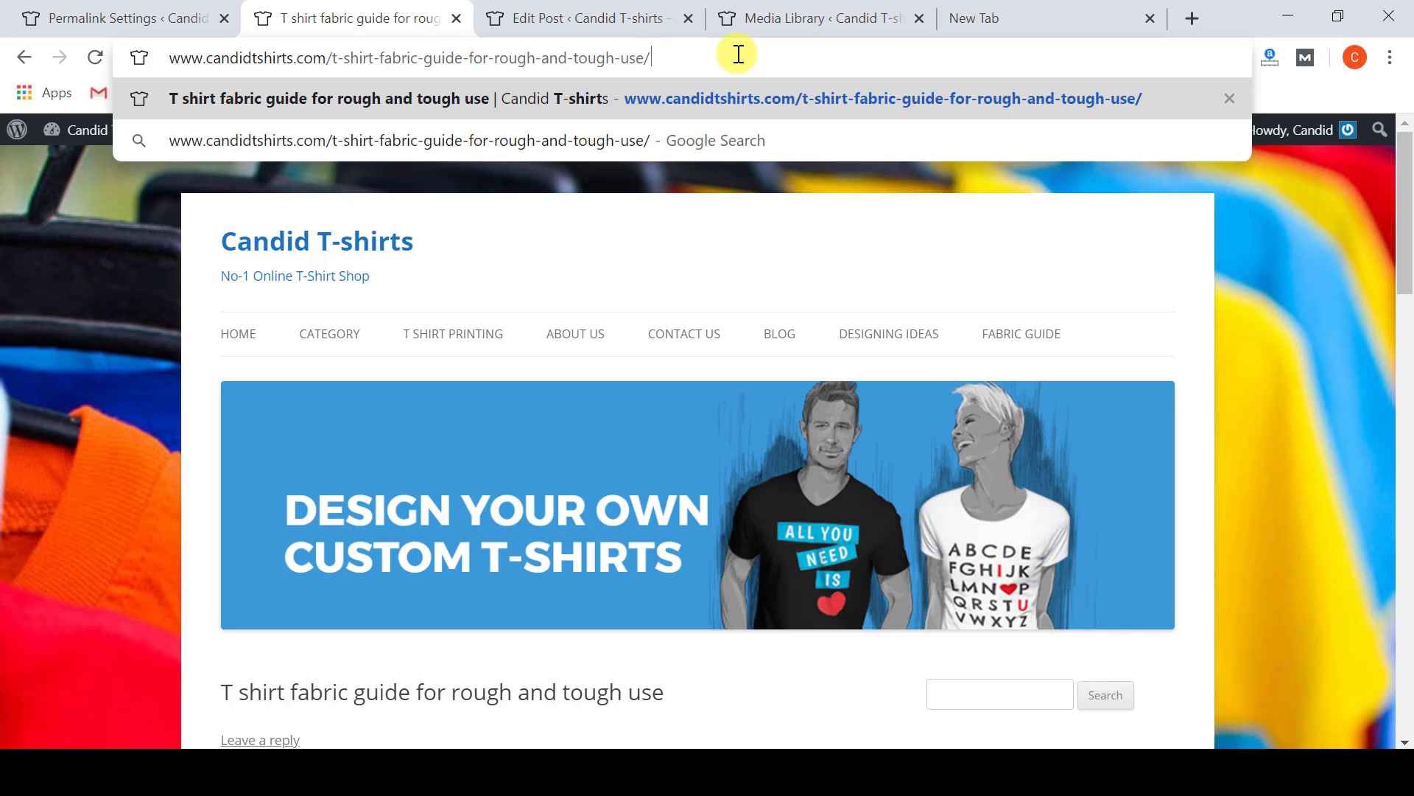
pyautogui.press('Escape')
# Step: Examine the trailing slash at the end of the fabric guide post's address, reloading the page in between
pyautogui.click(682, 54)
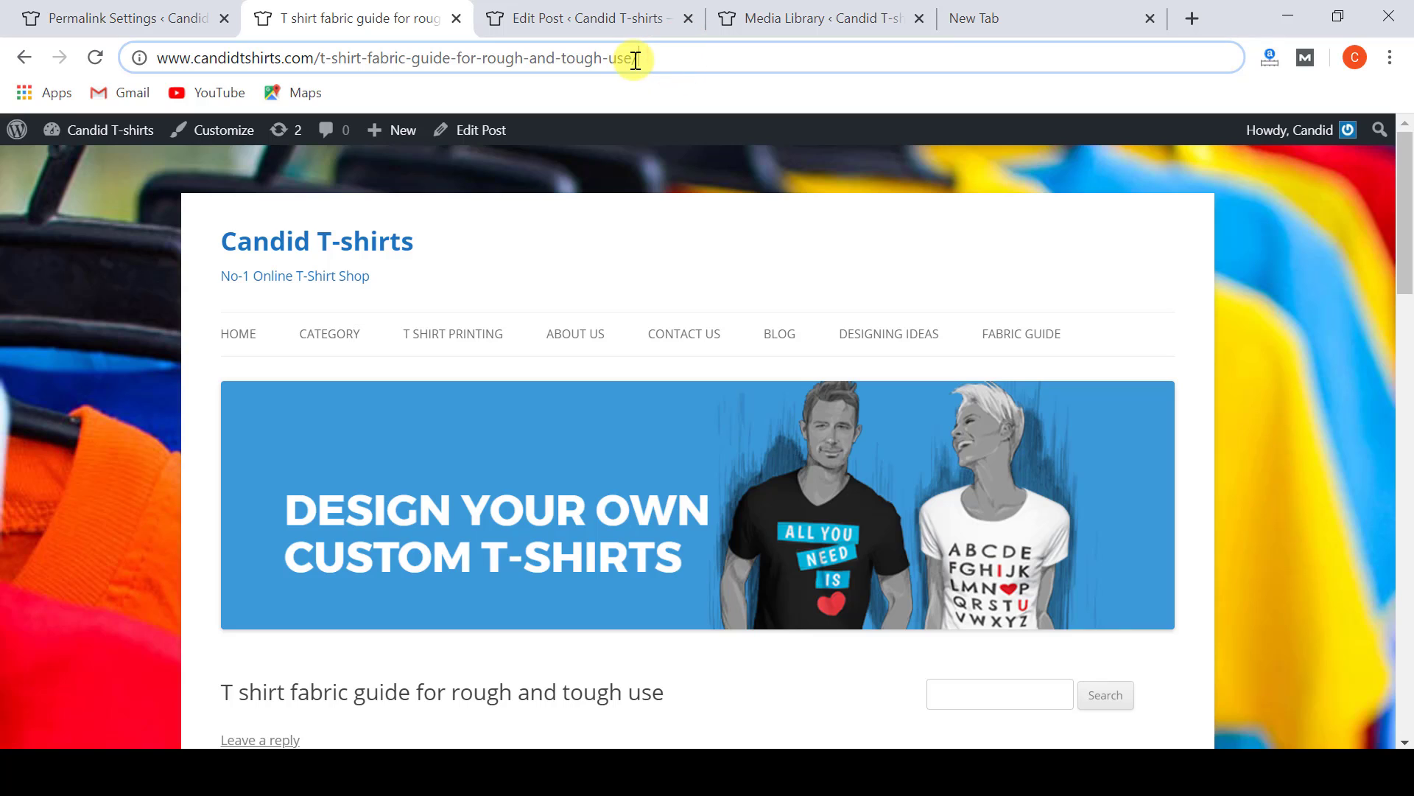
pyautogui.moveTo(633, 61); pyautogui.dragTo(689, 60)
pyautogui.click(689, 60)
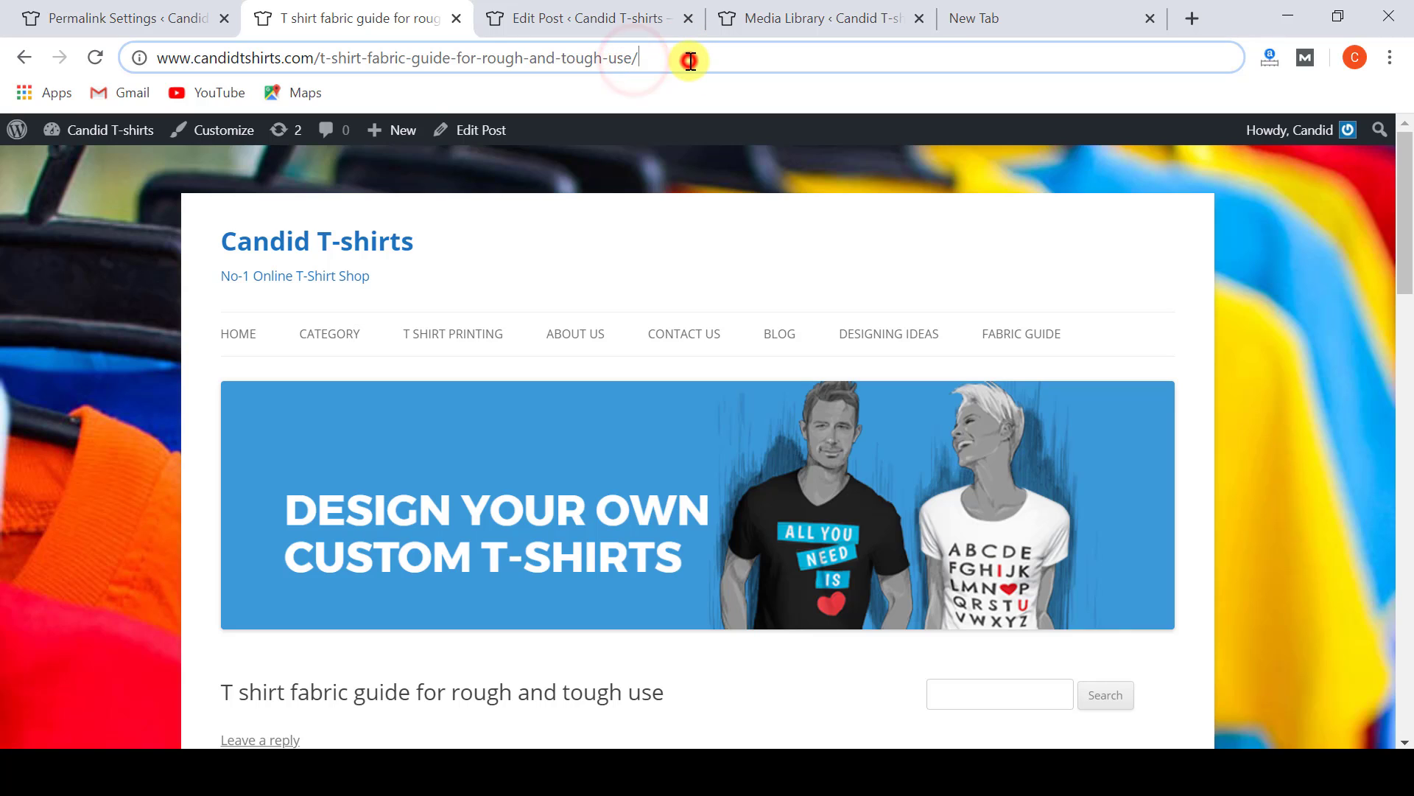
pyautogui.click(98, 59)
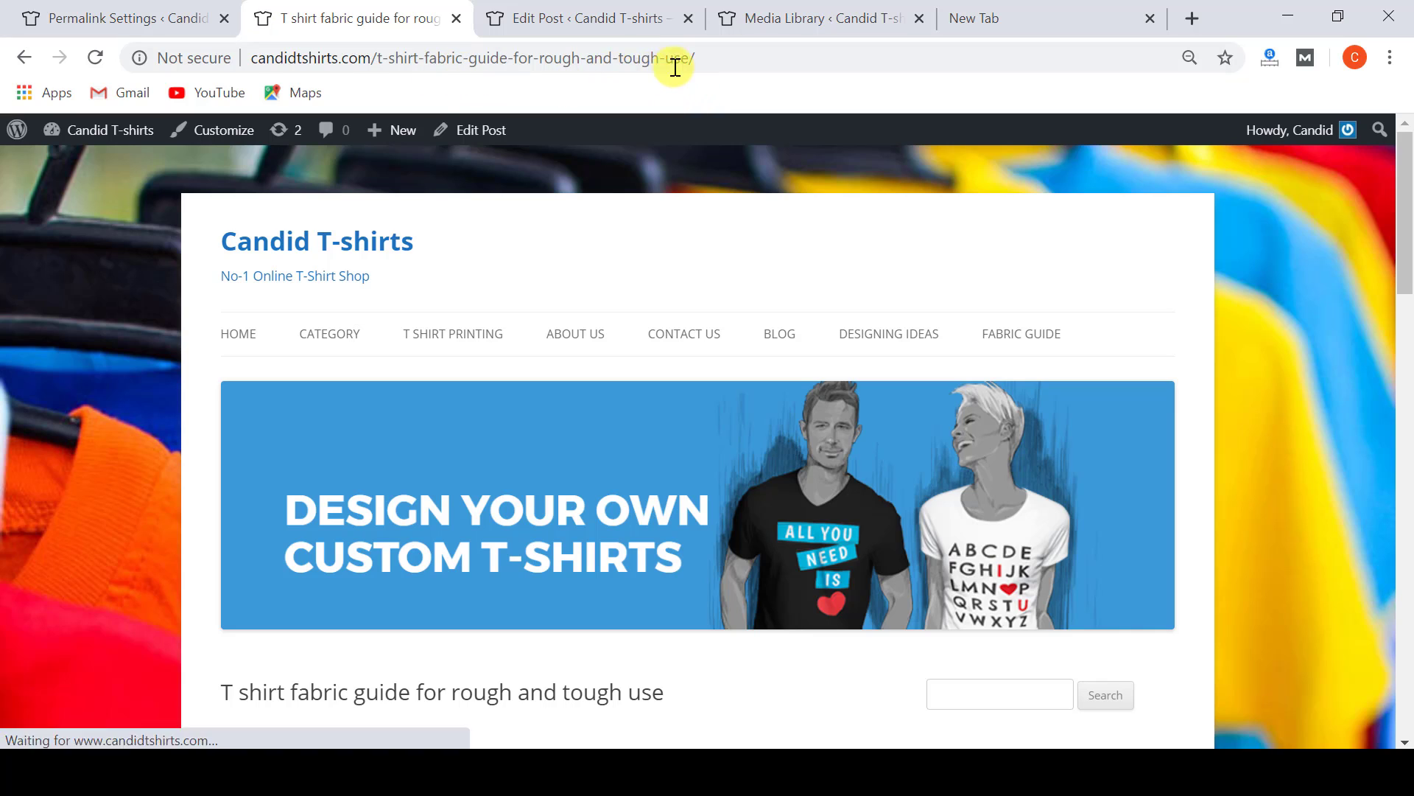
pyautogui.click(726, 59)
pyautogui.moveTo(727, 59); pyautogui.dragTo(766, 62)
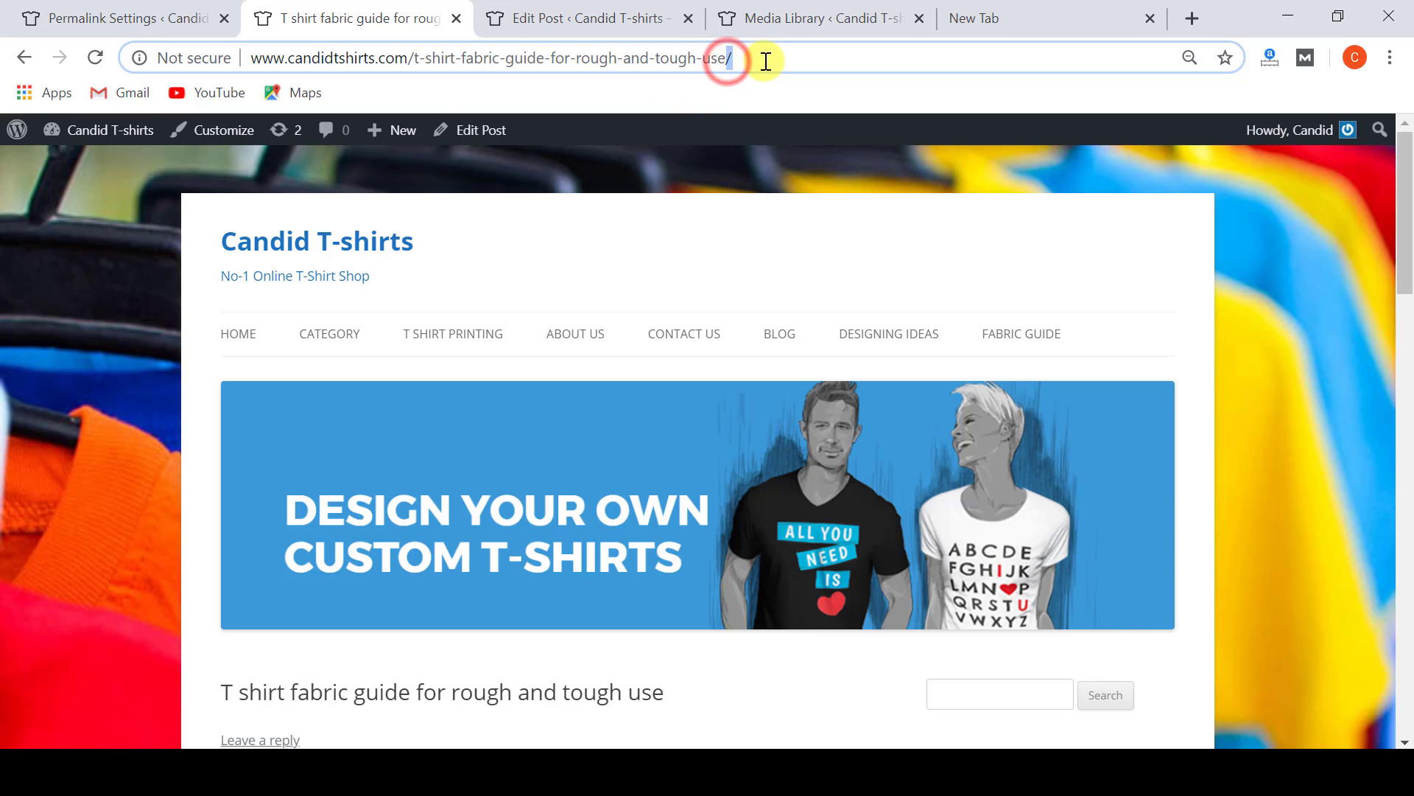
pyautogui.click(764, 61)
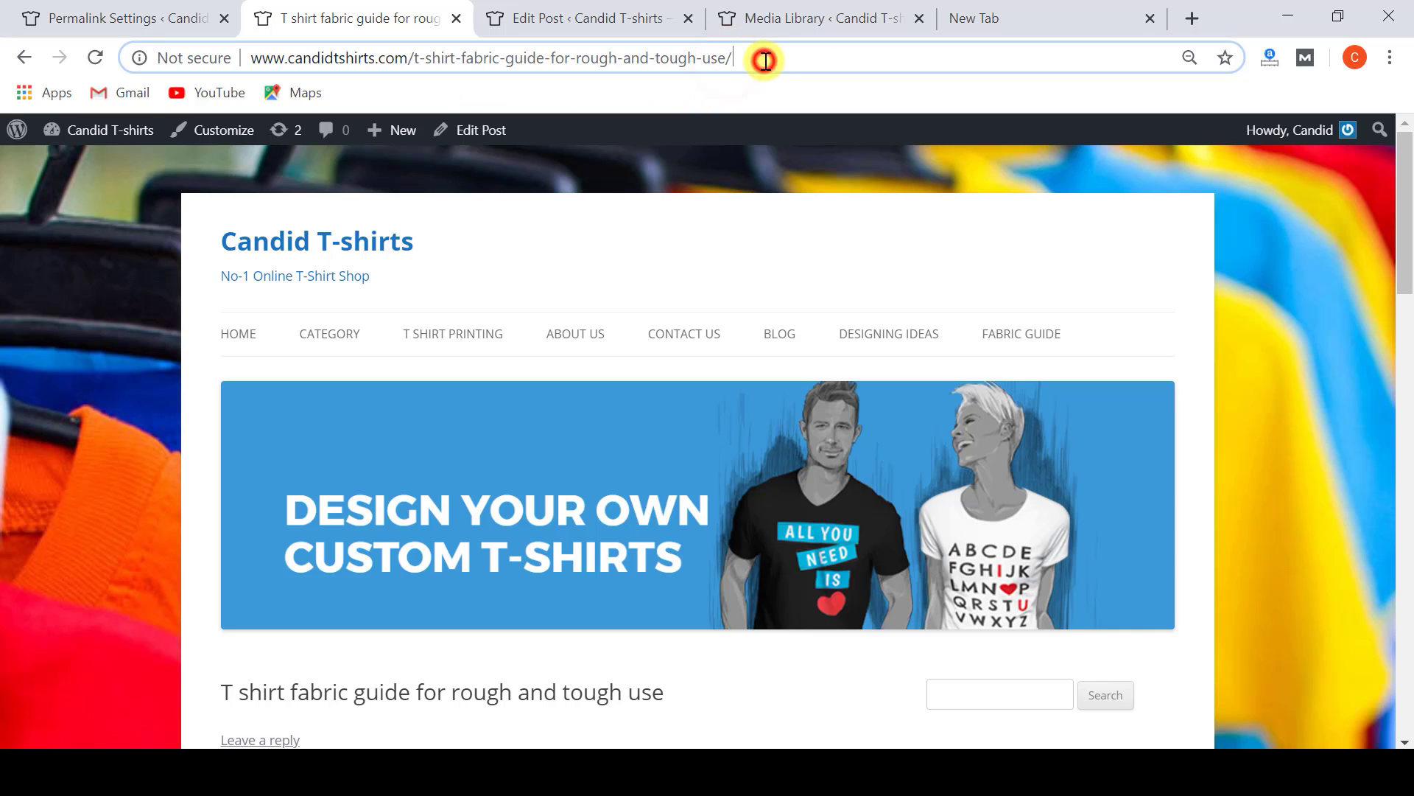
# Step: Remove the trailing slash from the custom permalink structure so it reads /%postname%, and save the permalink settings
pyautogui.click(122, 15)
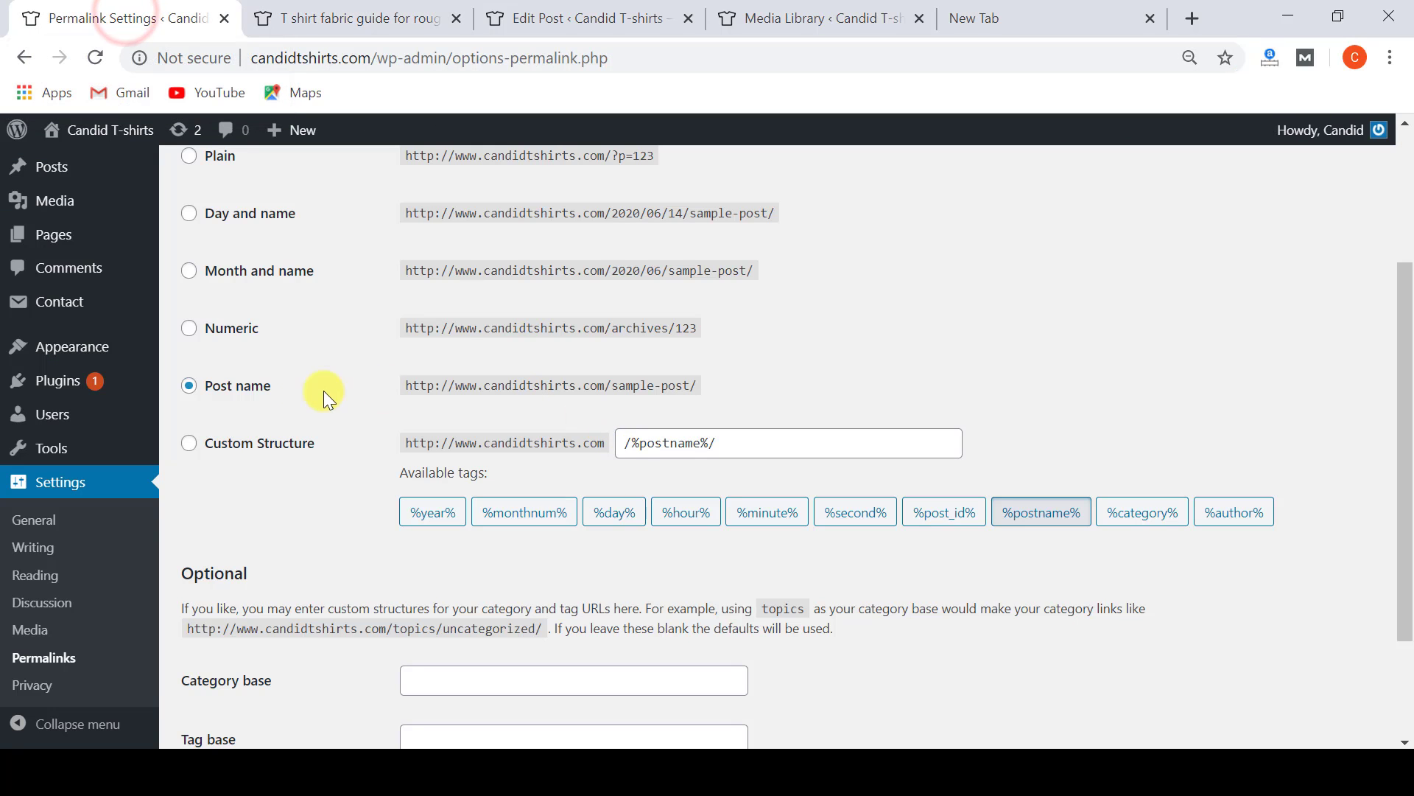
pyautogui.click(718, 444)
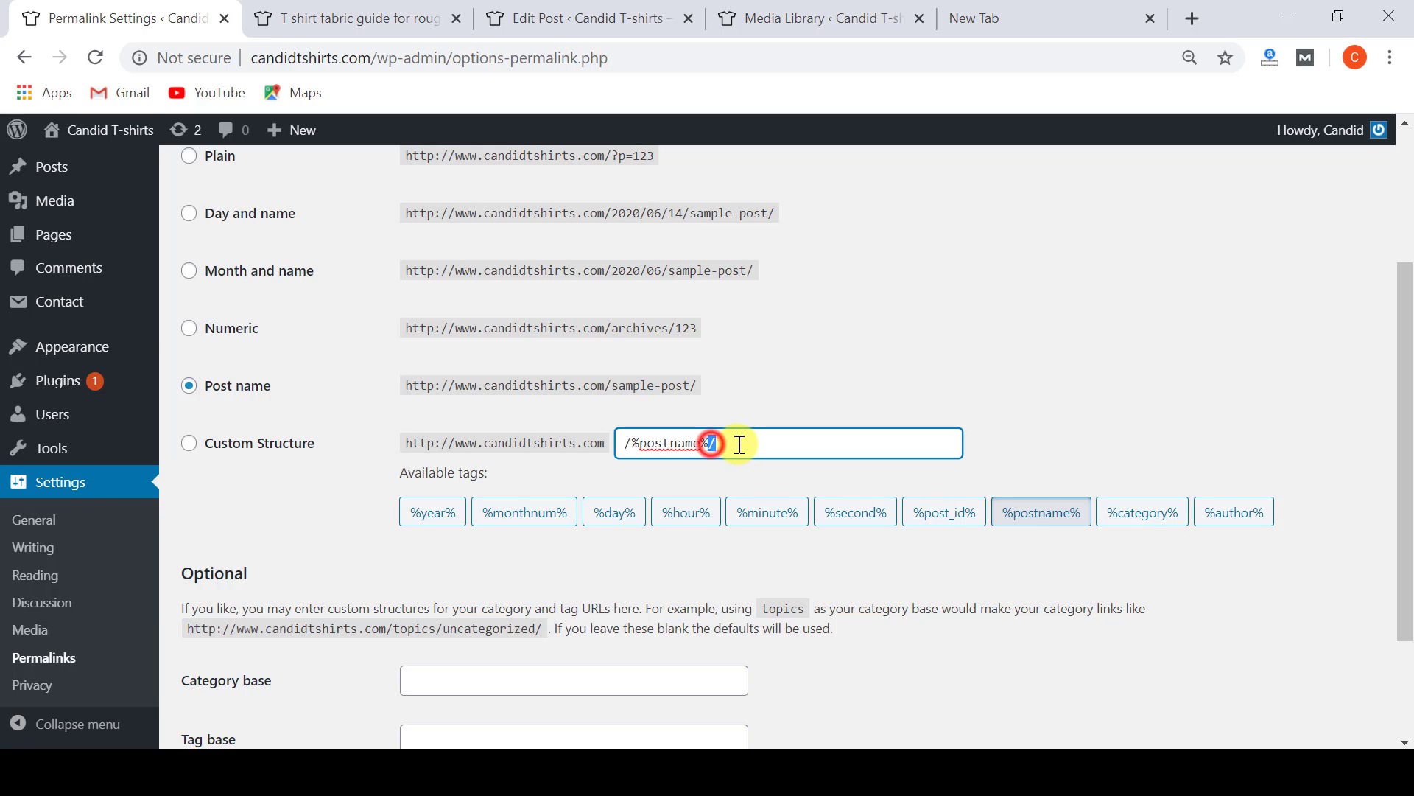
pyautogui.press('BackSpace')
pyautogui.scroll(-2, 735, 442)
pyautogui.click(250, 650)
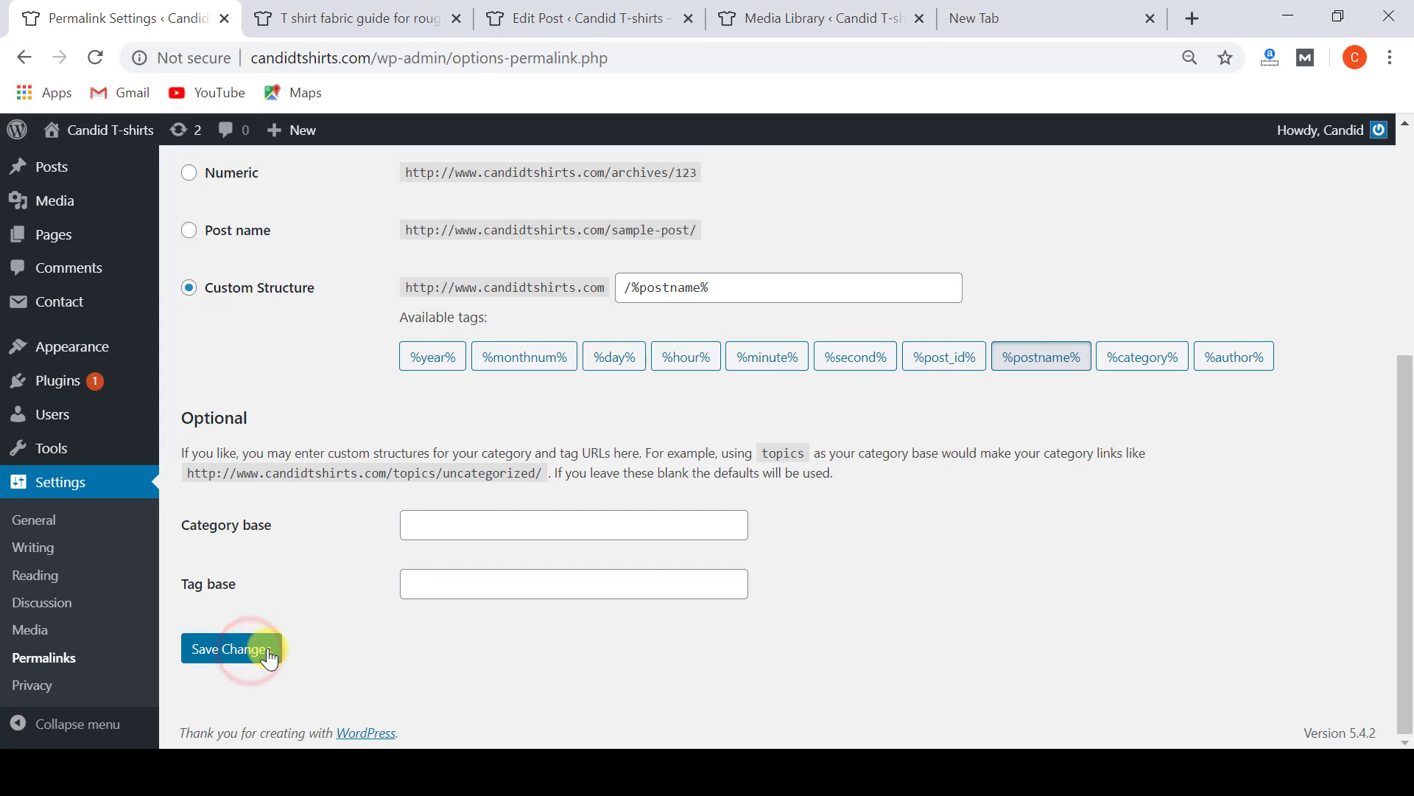
# Step: Reload the fabric guide post and check the ending of its address
pyautogui.click(363, 6)
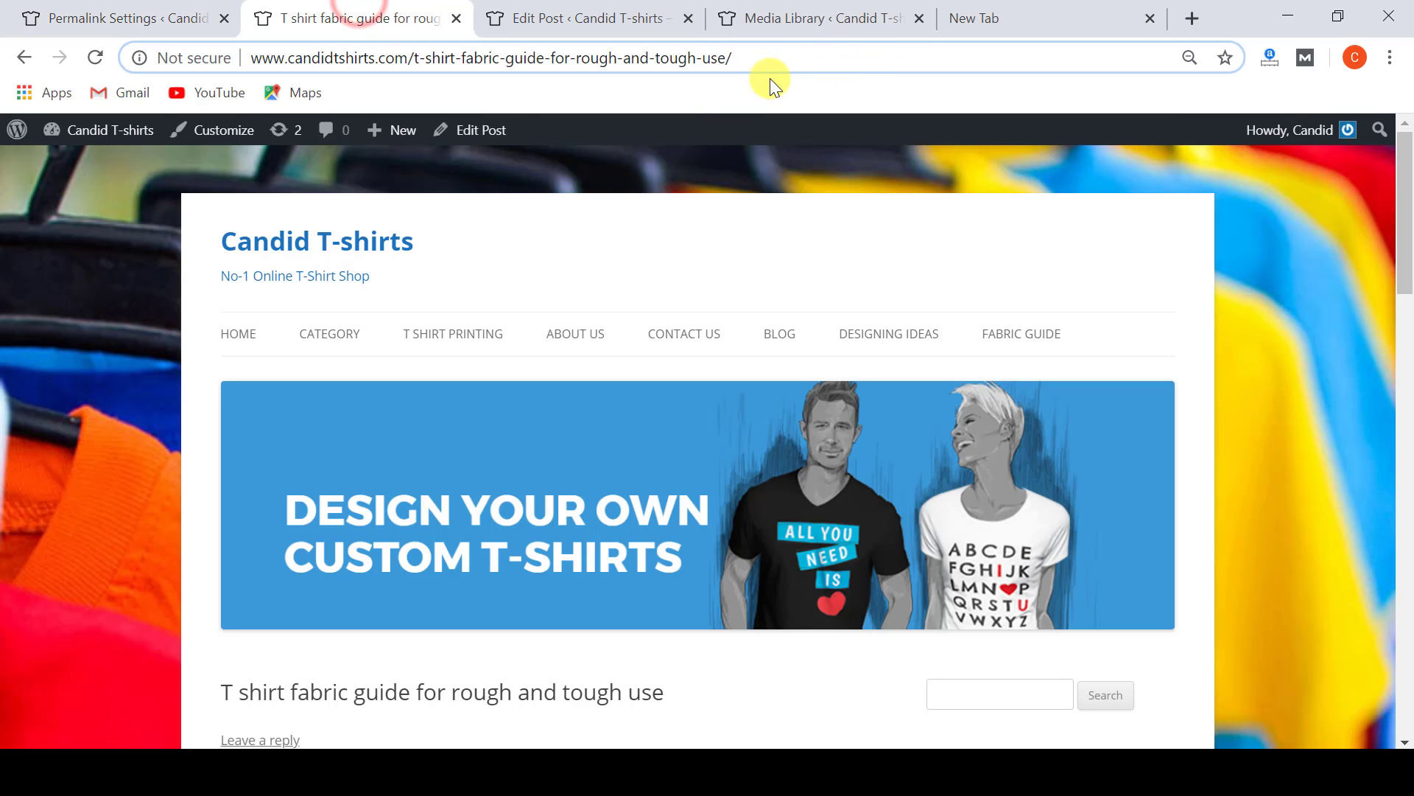
pyautogui.click(99, 54)
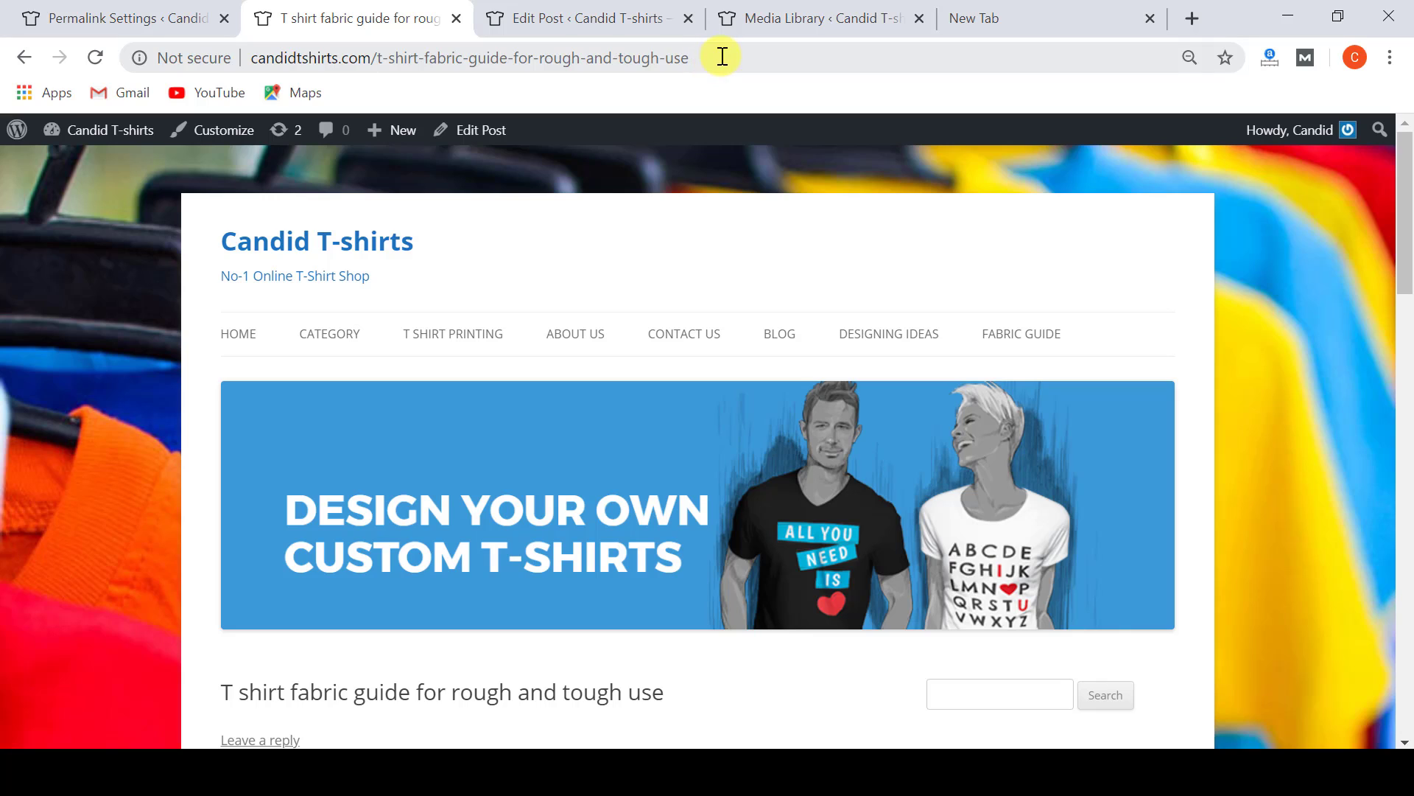
pyautogui.click(711, 58)
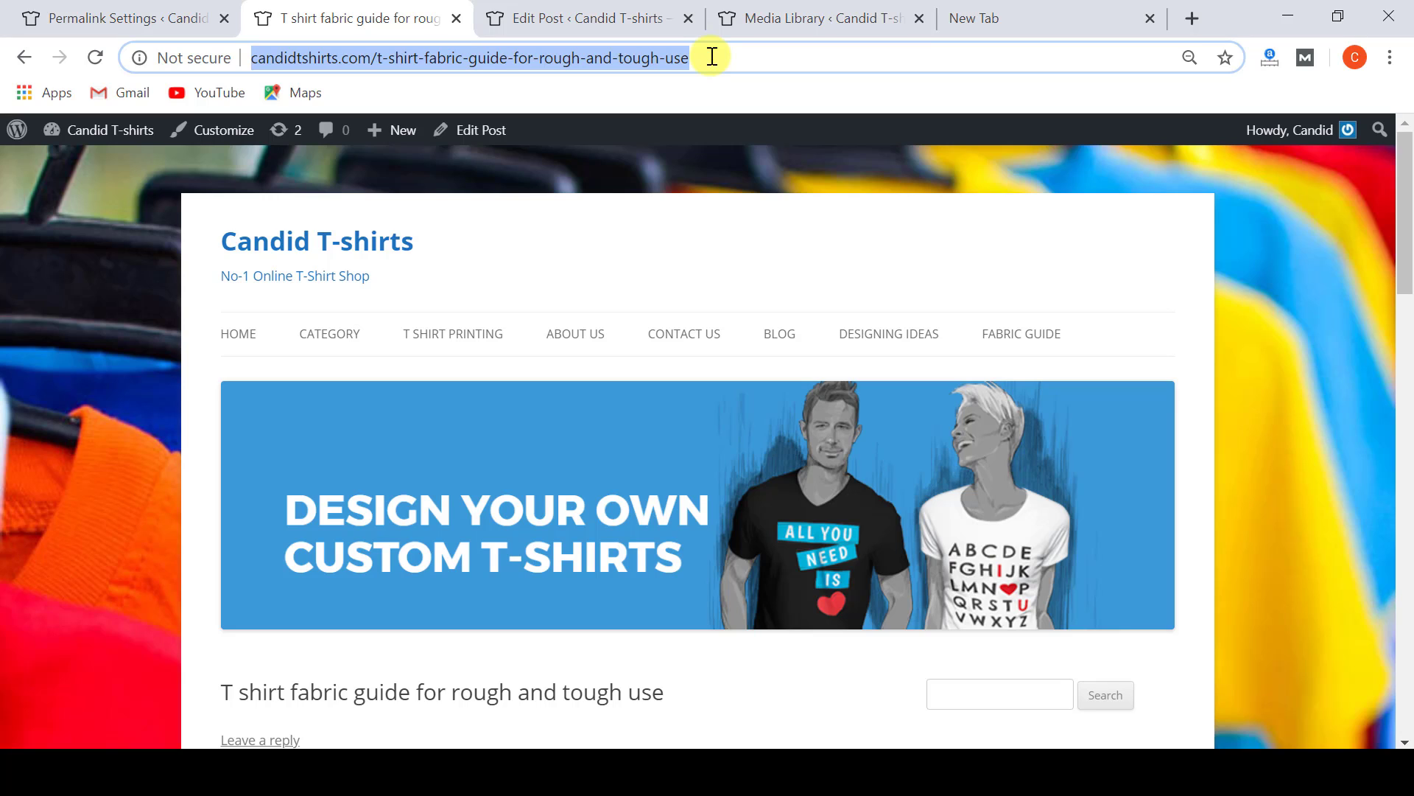
# Step: Open the Designing Ideas category archive from the fabric guide post's category list and look over its posts
pyautogui.click(134, 20)
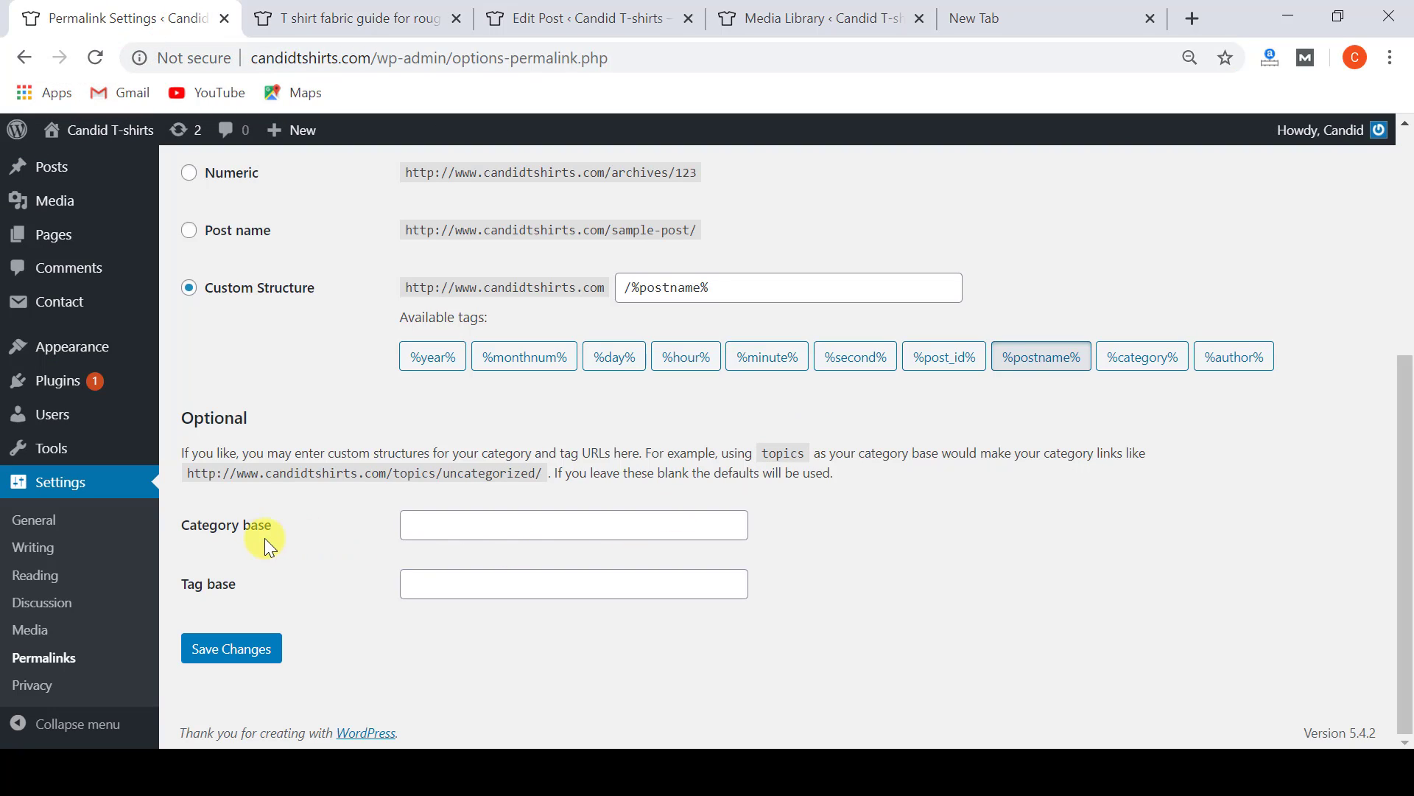
pyautogui.click(393, 8)
pyautogui.click(582, 211)
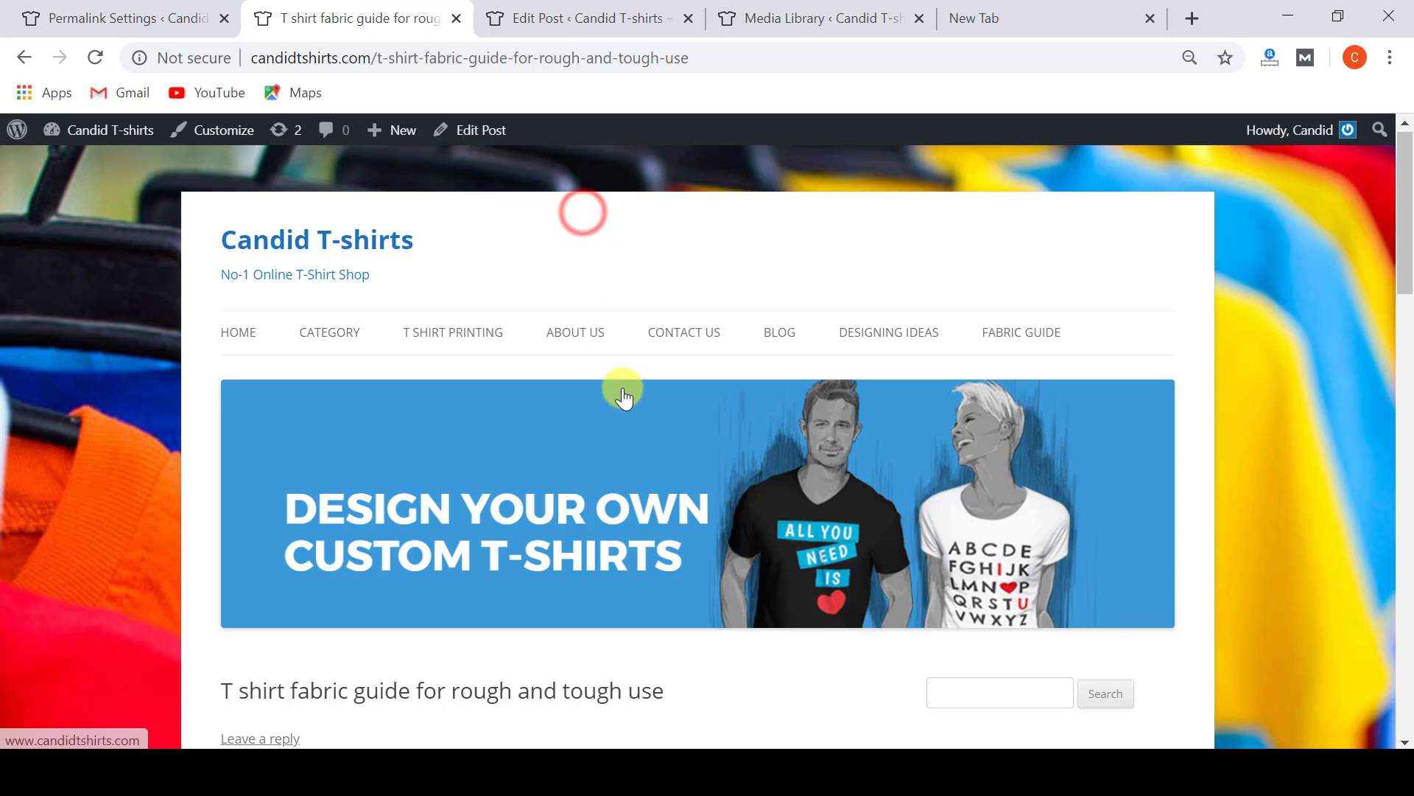
pyautogui.scroll(-10, 623, 389)
pyautogui.scroll(-10, 628, 391)
pyautogui.scroll(3, 947, 401)
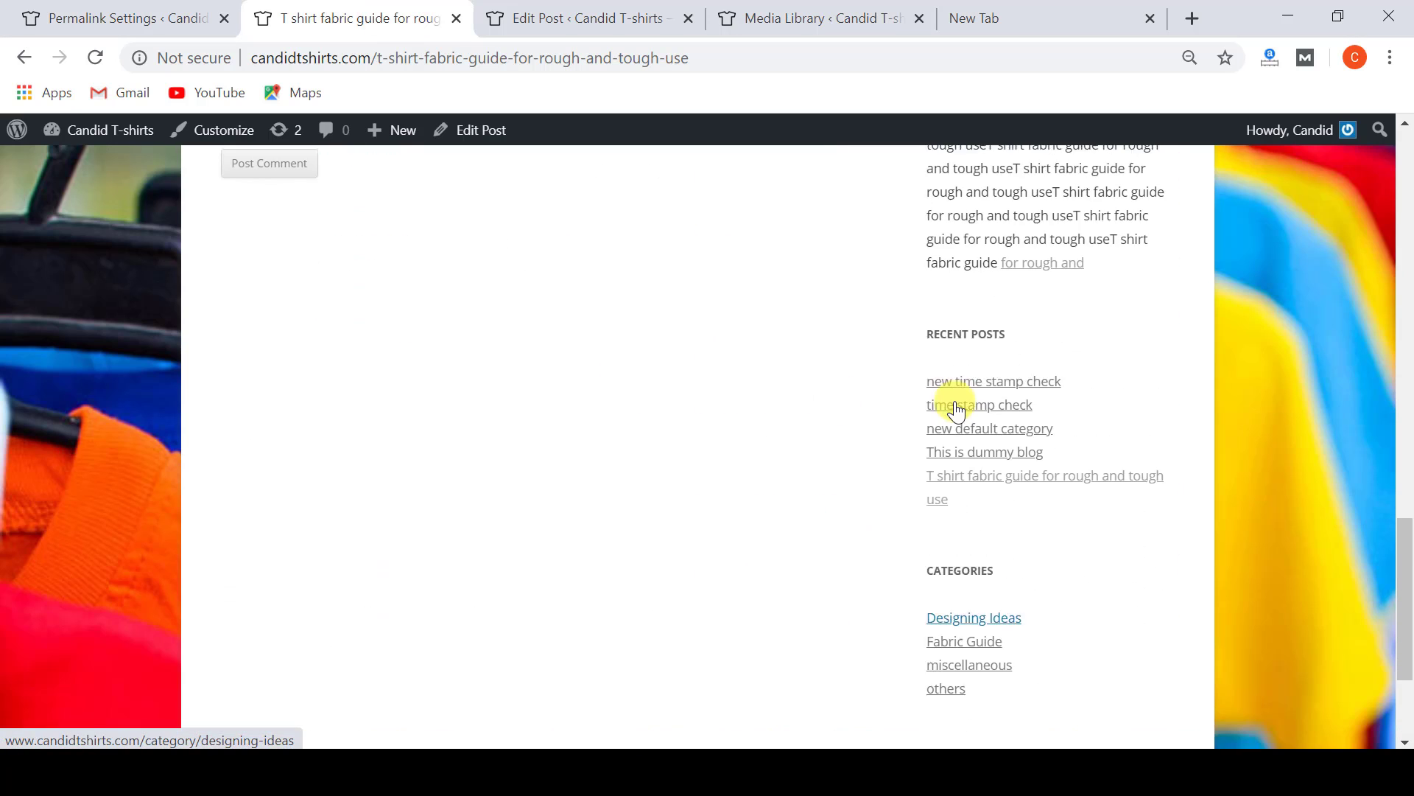
pyautogui.scroll(-3, 974, 421)
pyautogui.click(1009, 417)
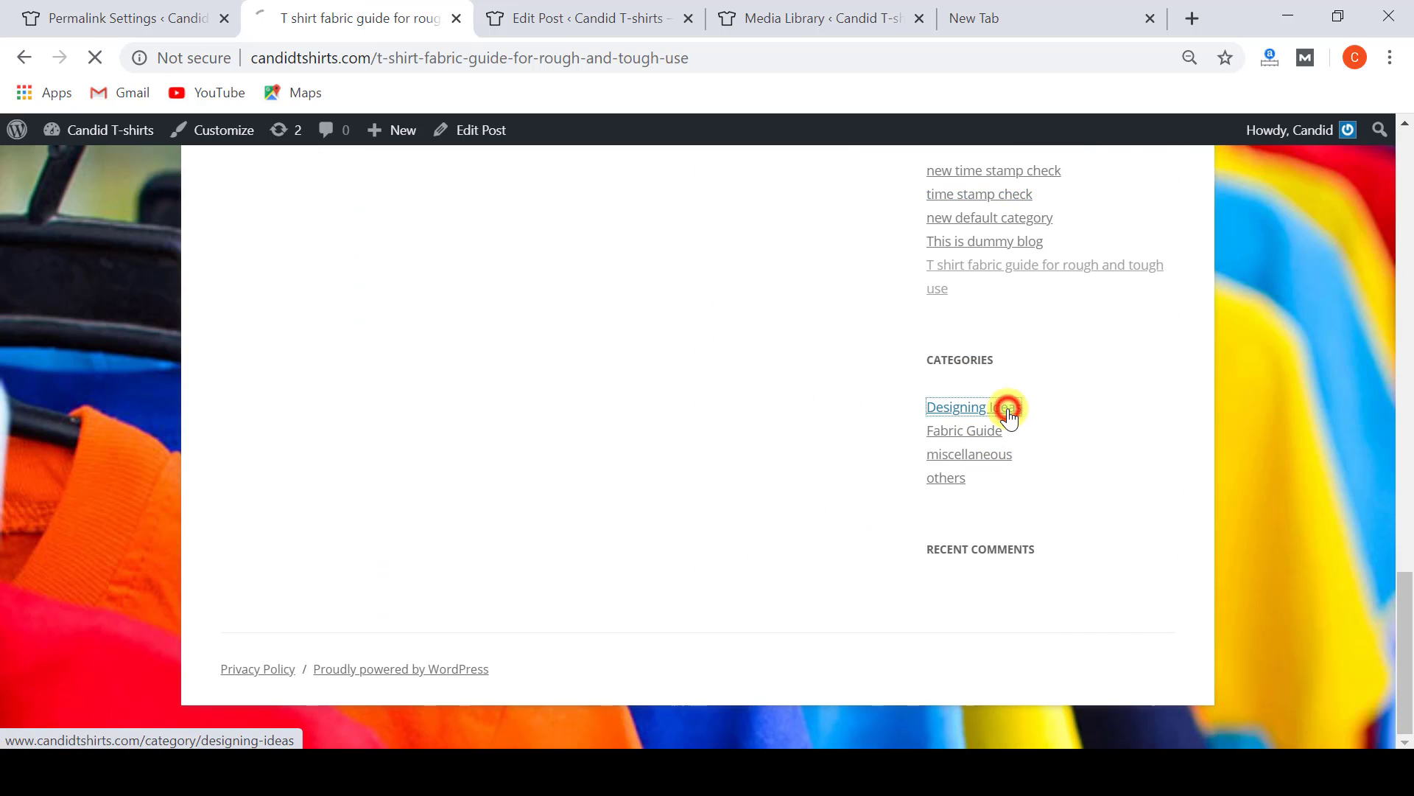
pyautogui.scroll(-4, 683, 584)
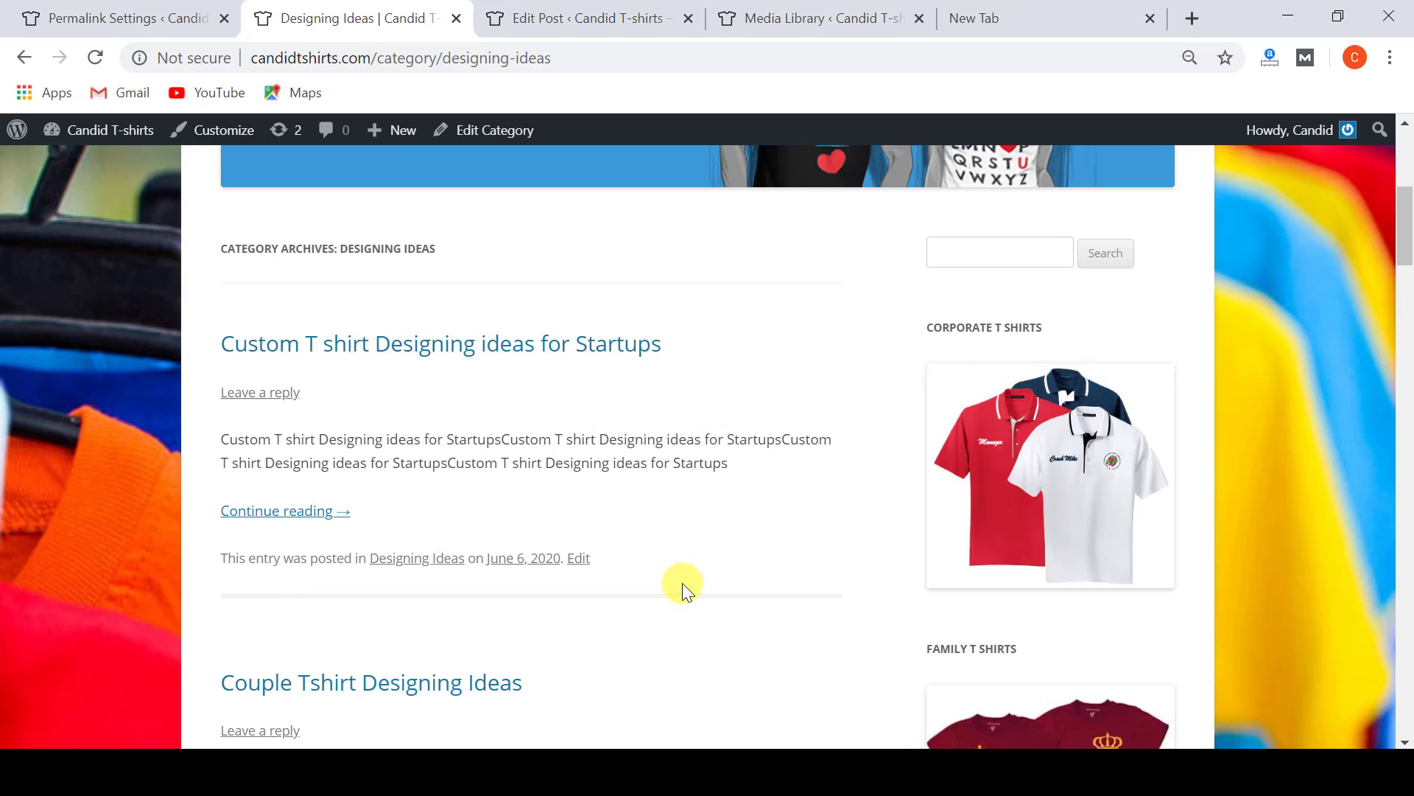
pyautogui.scroll(4, 687, 586)
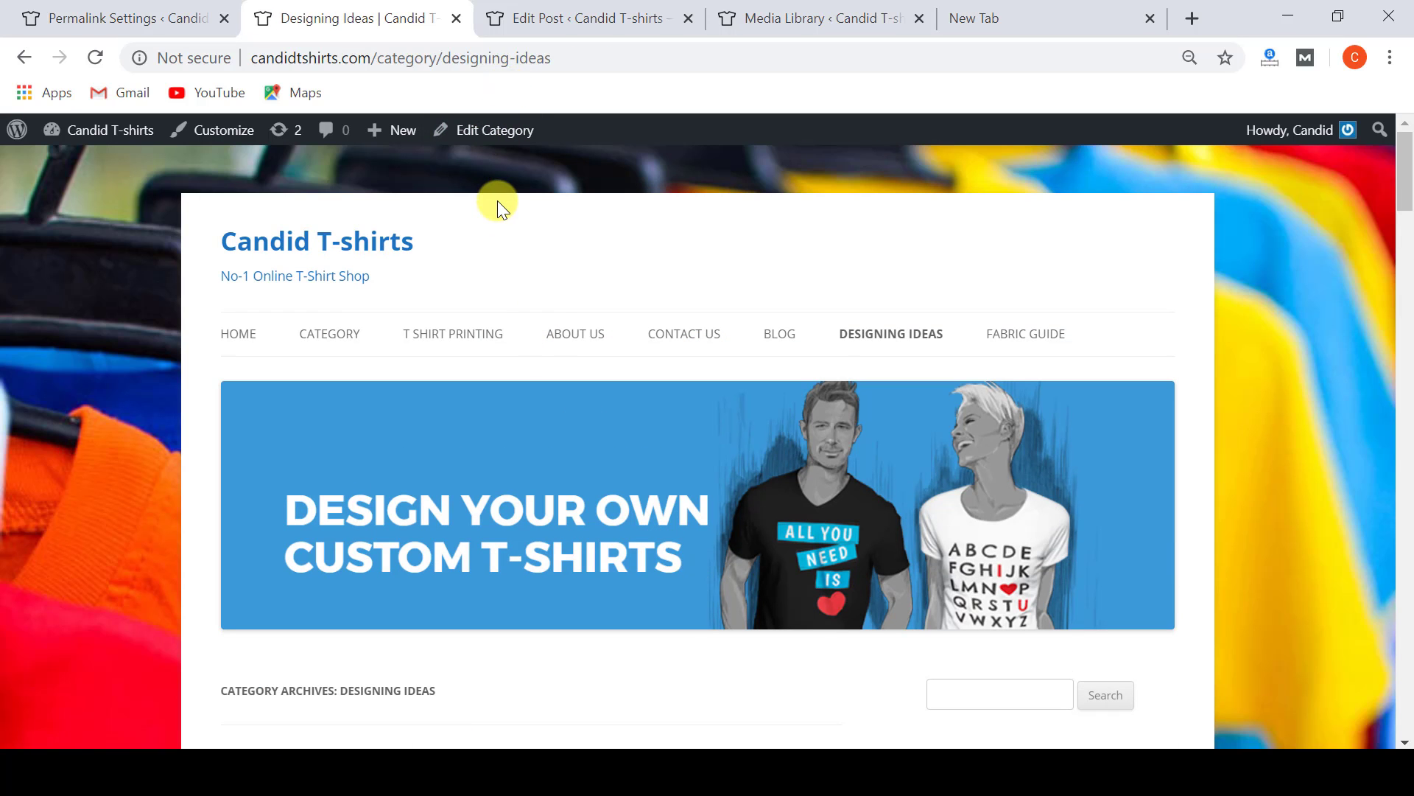
# Step: Examine the category and designing-ideas parts of the category archive's address
pyautogui.click(394, 59)
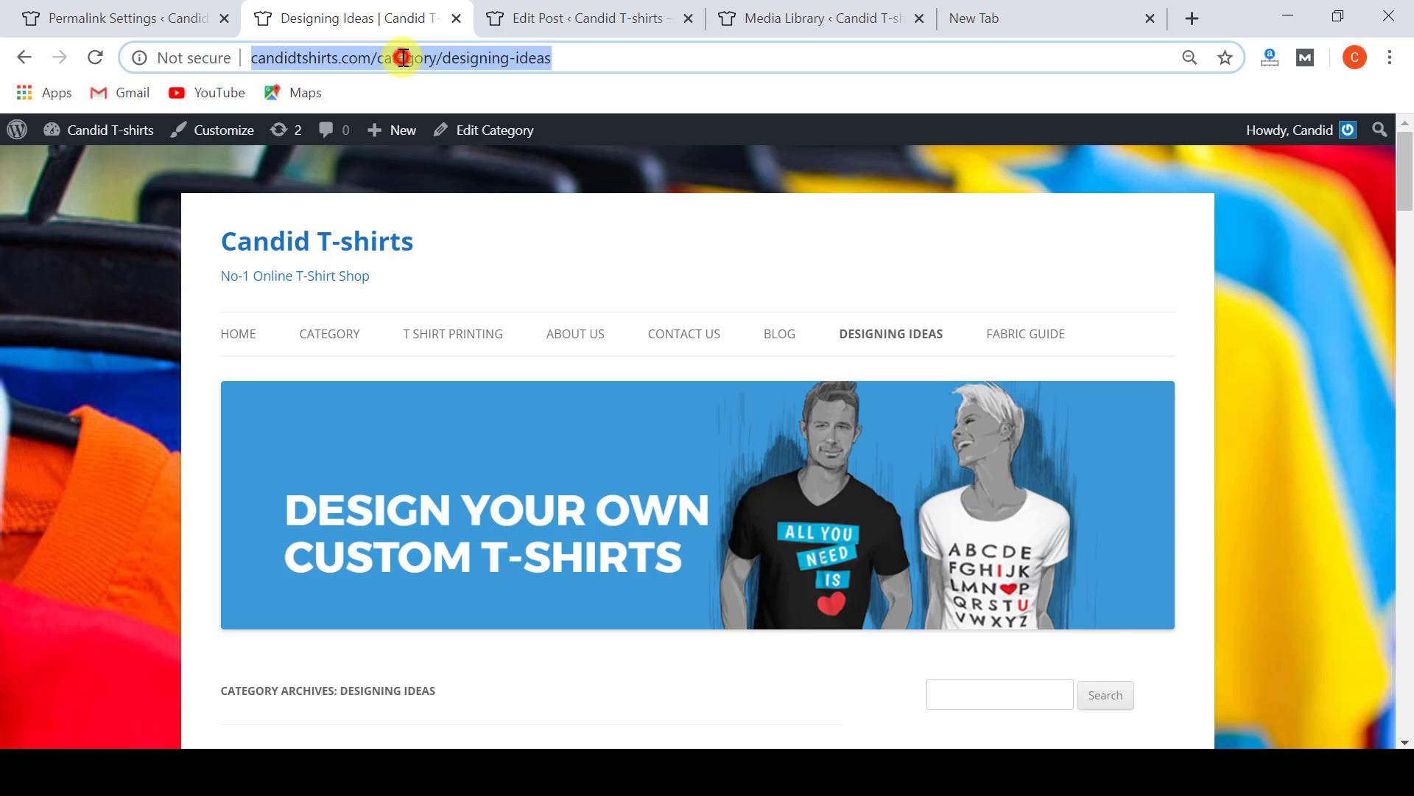
pyautogui.click(442, 59)
pyautogui.doubleClick(444, 59)
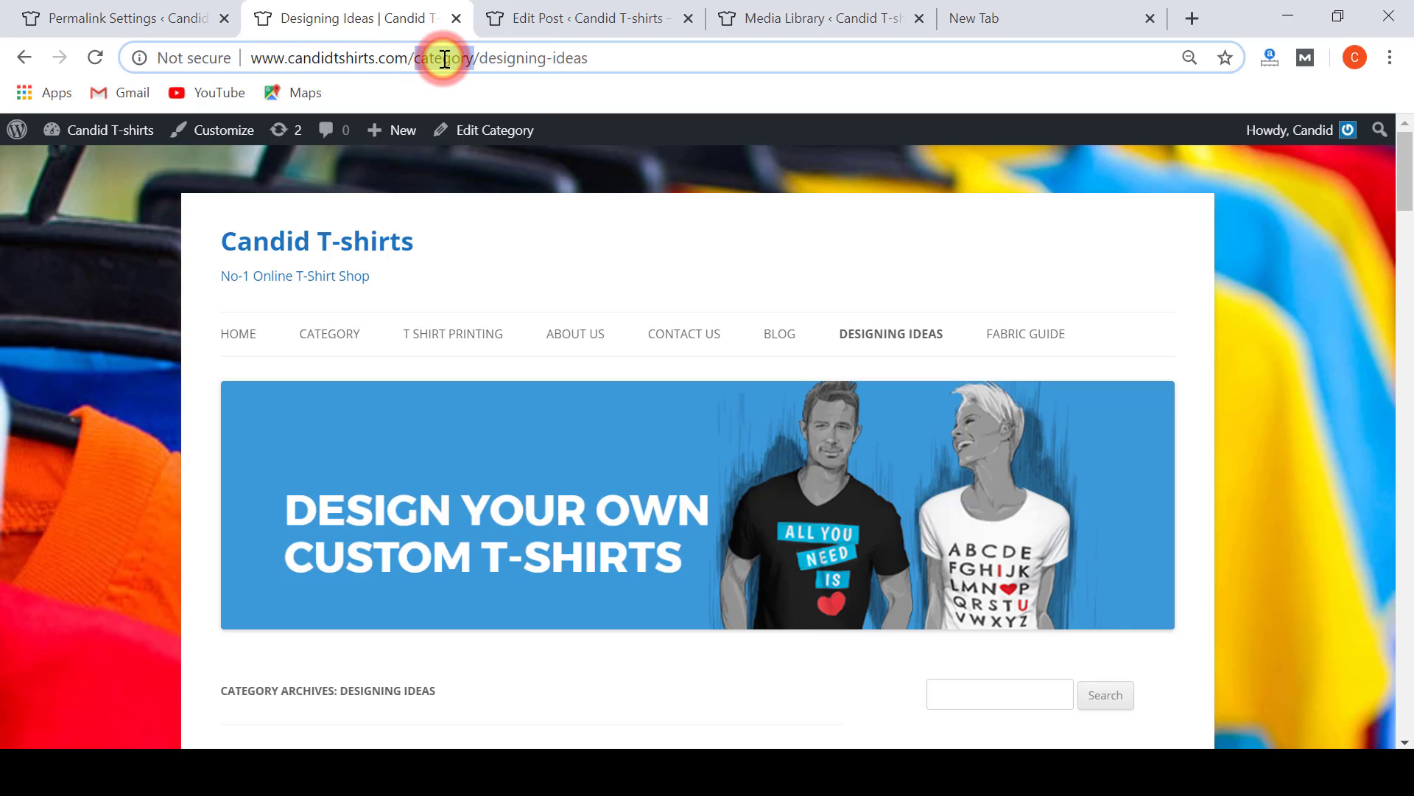
pyautogui.click(446, 59)
pyautogui.moveTo(479, 62); pyautogui.dragTo(590, 55)
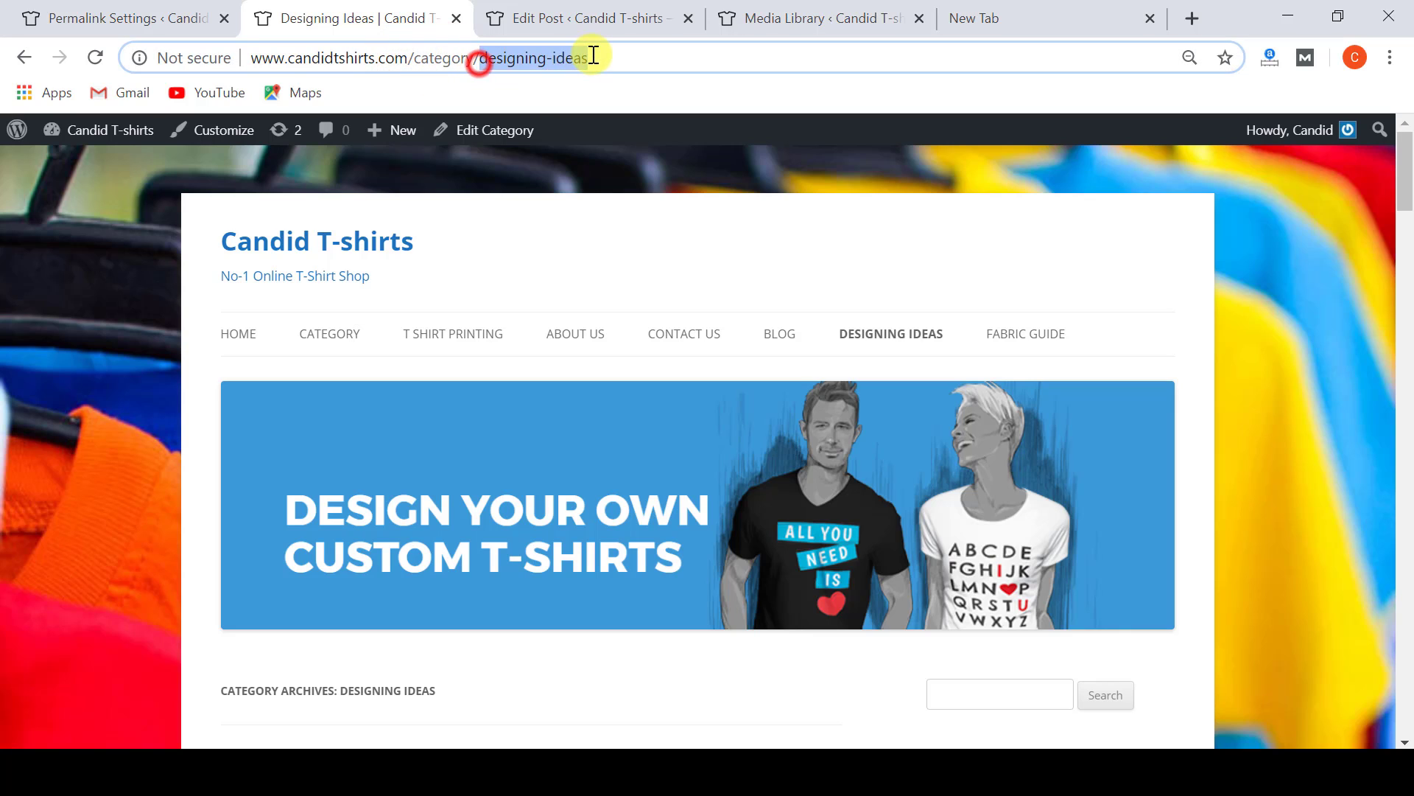
pyautogui.moveTo(475, 61); pyautogui.dragTo(417, 60)
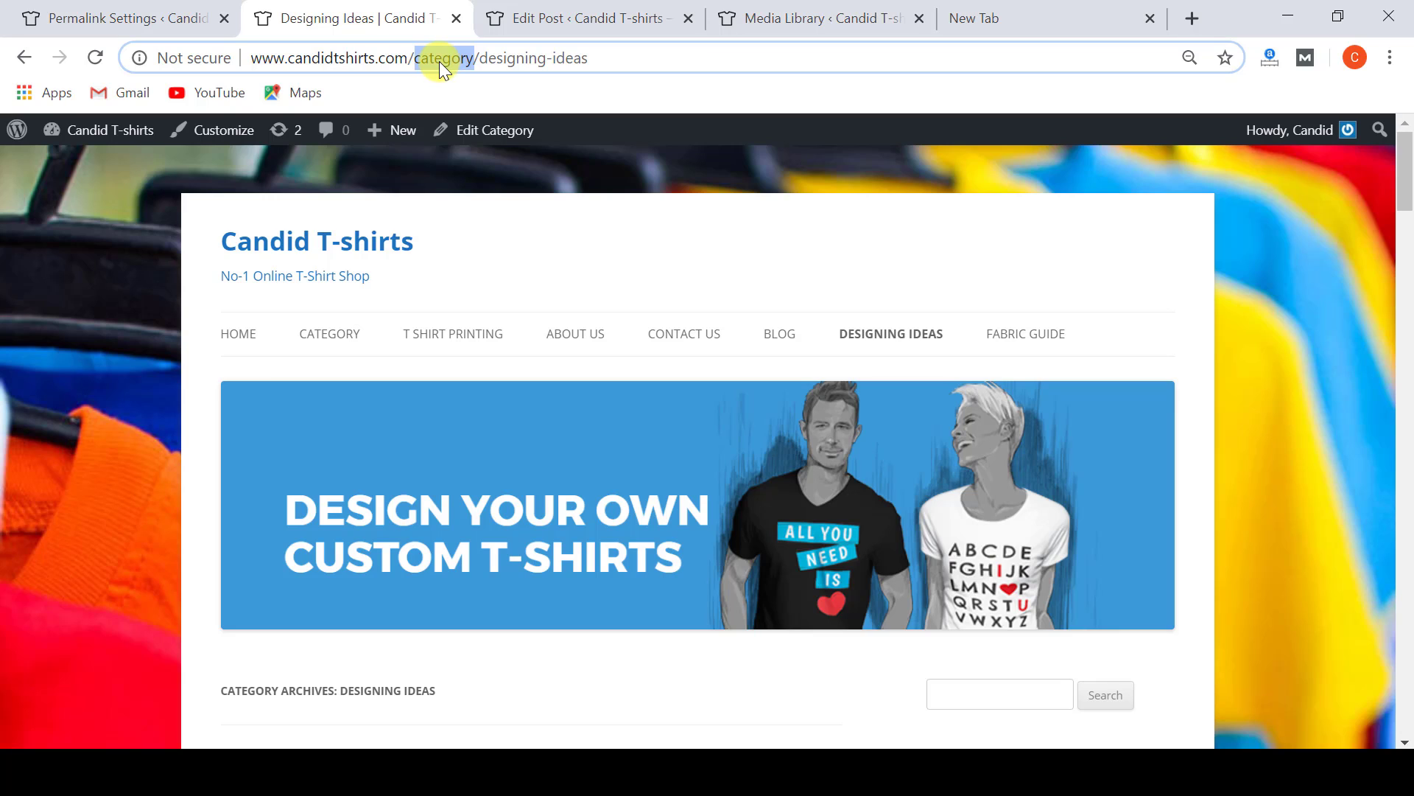
# Step: Set the category base to topic in the permalink settings and save the changes
pyautogui.click(151, 18)
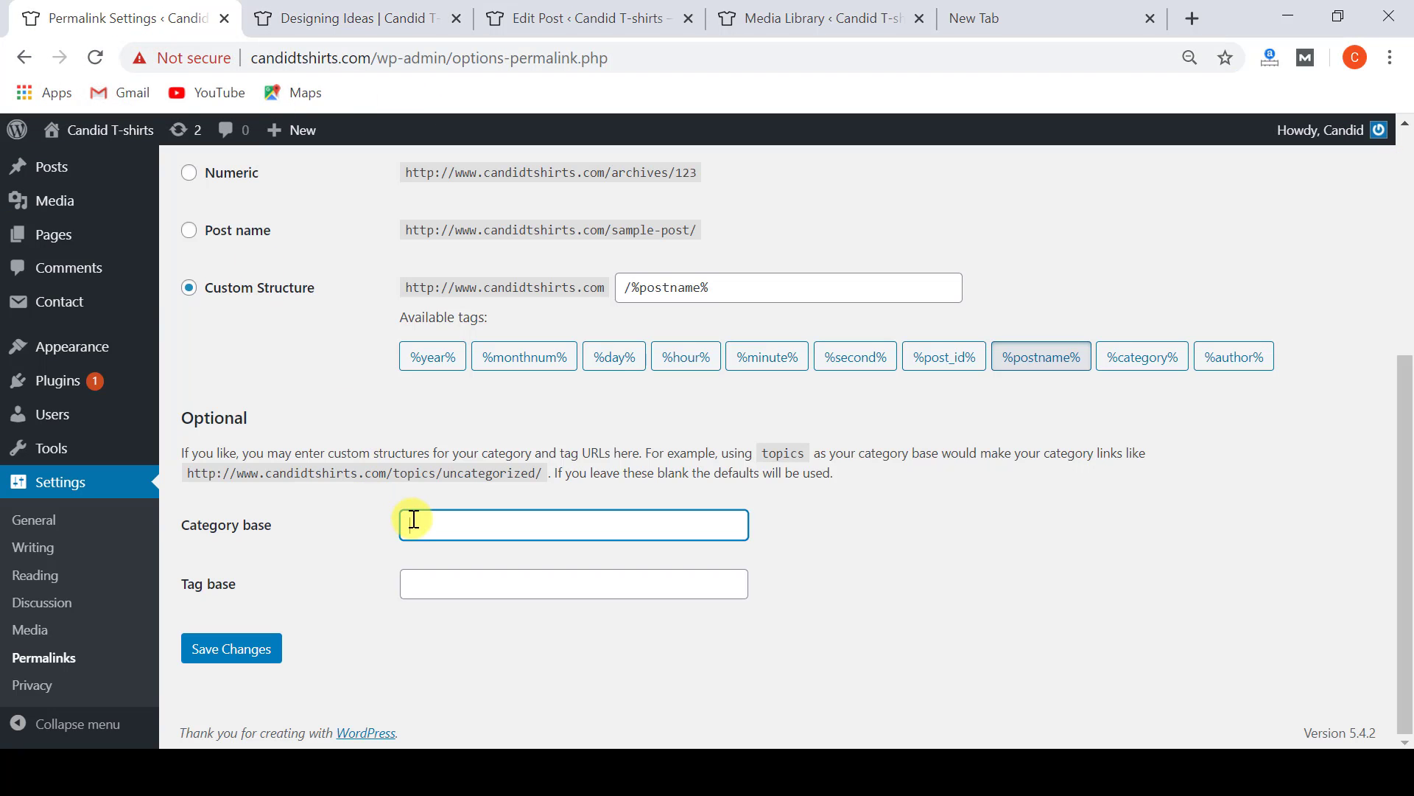
pyautogui.write('topic')
pyautogui.click(236, 650)
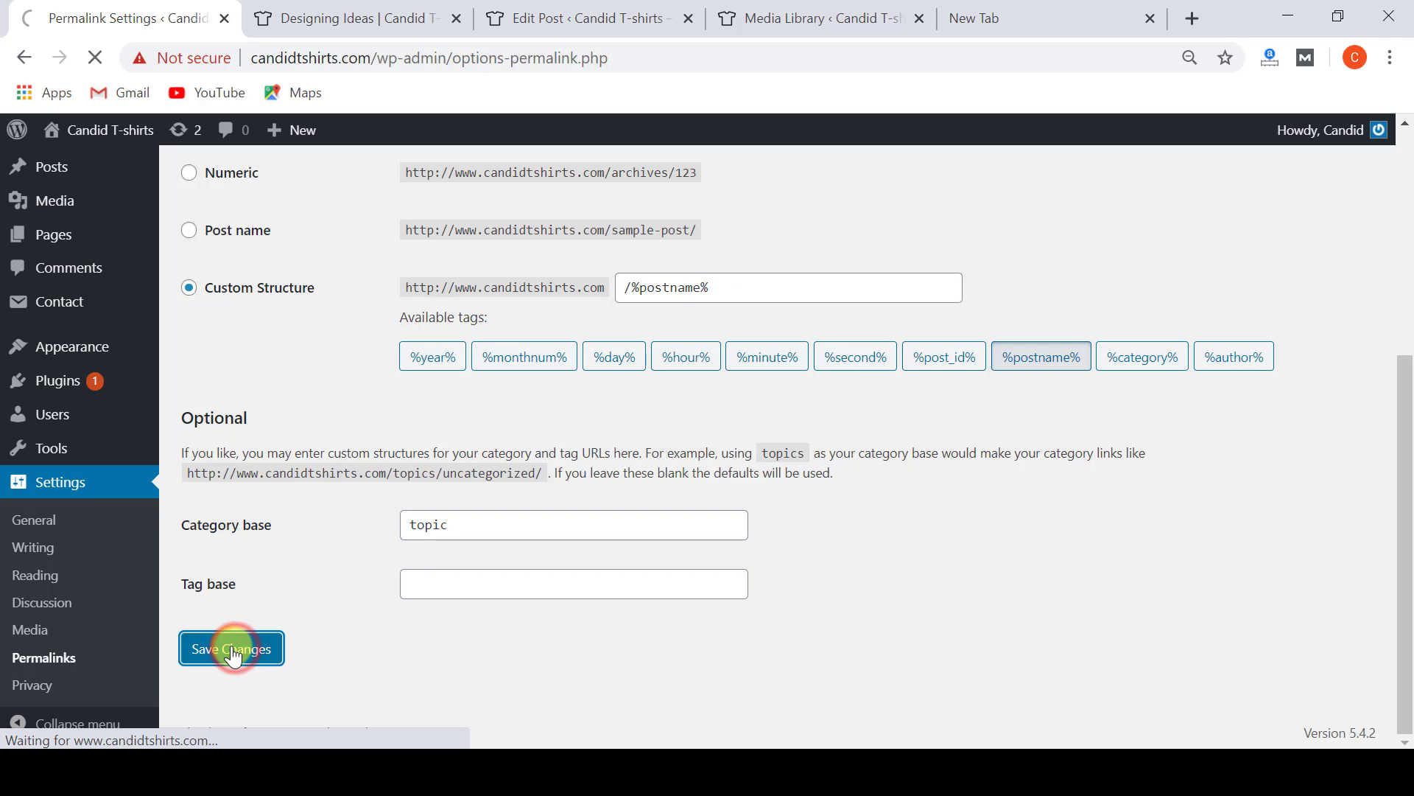
# Step: Reload the Designing Ideas archive at its old category address and read the resulting page
pyautogui.click(354, 17)
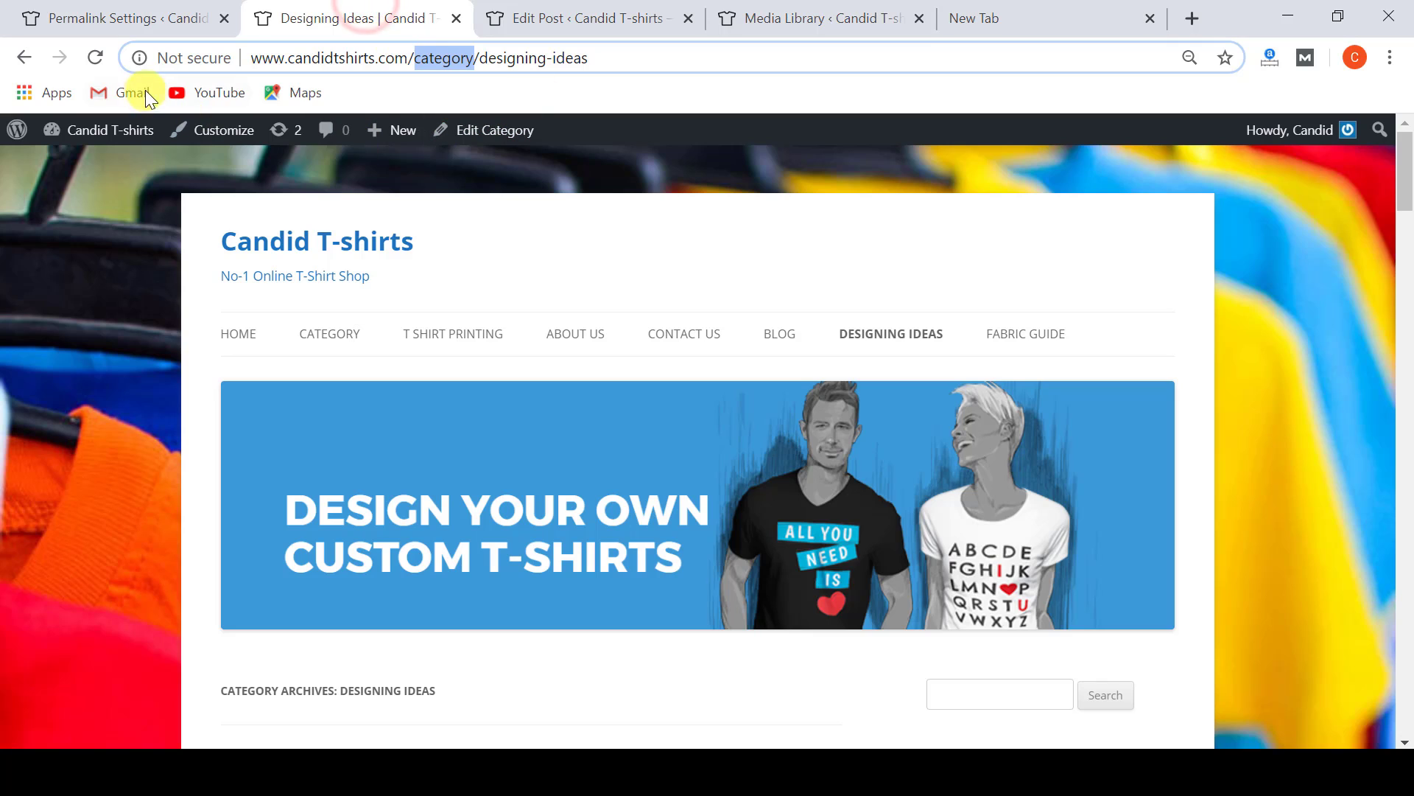
pyautogui.click(94, 57)
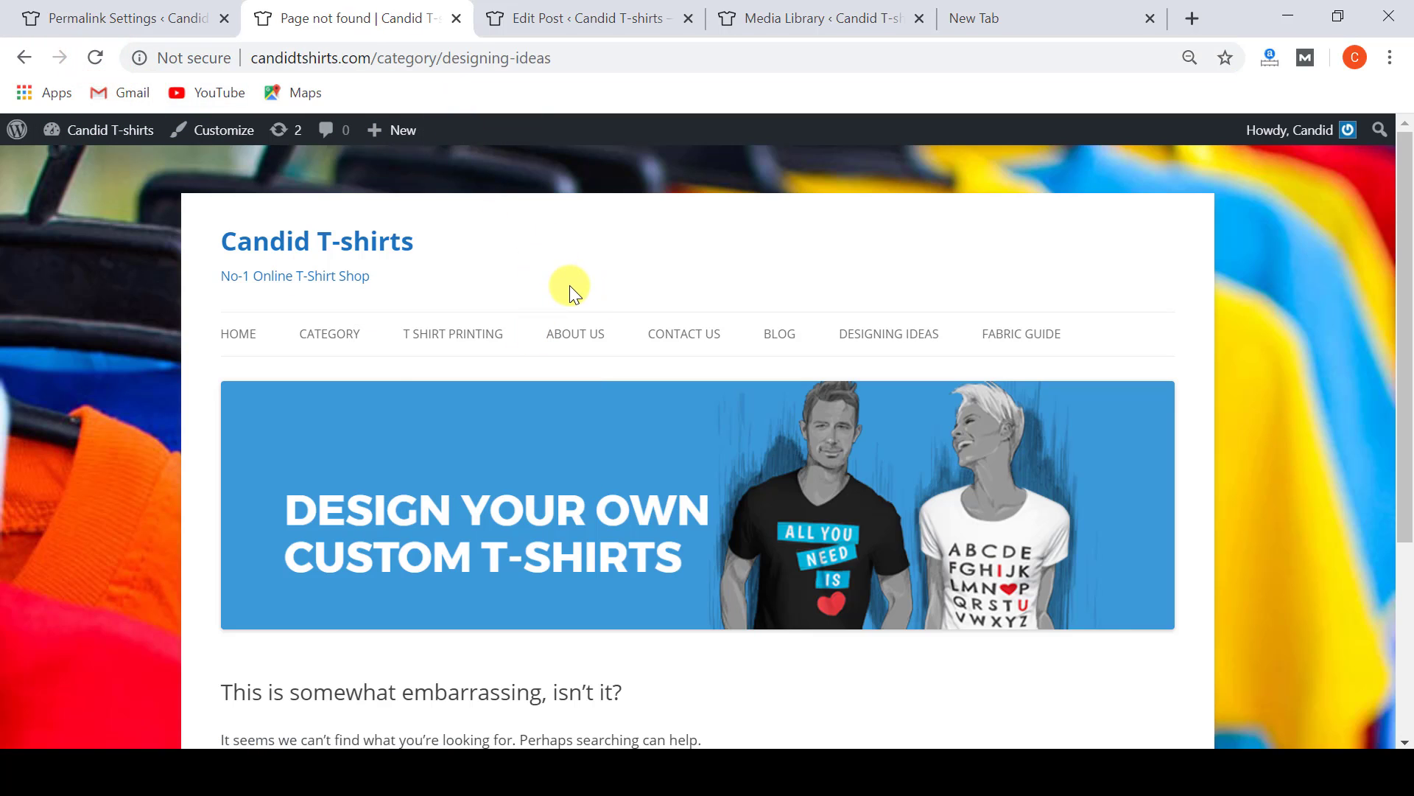
pyautogui.scroll(-2, 500, 528)
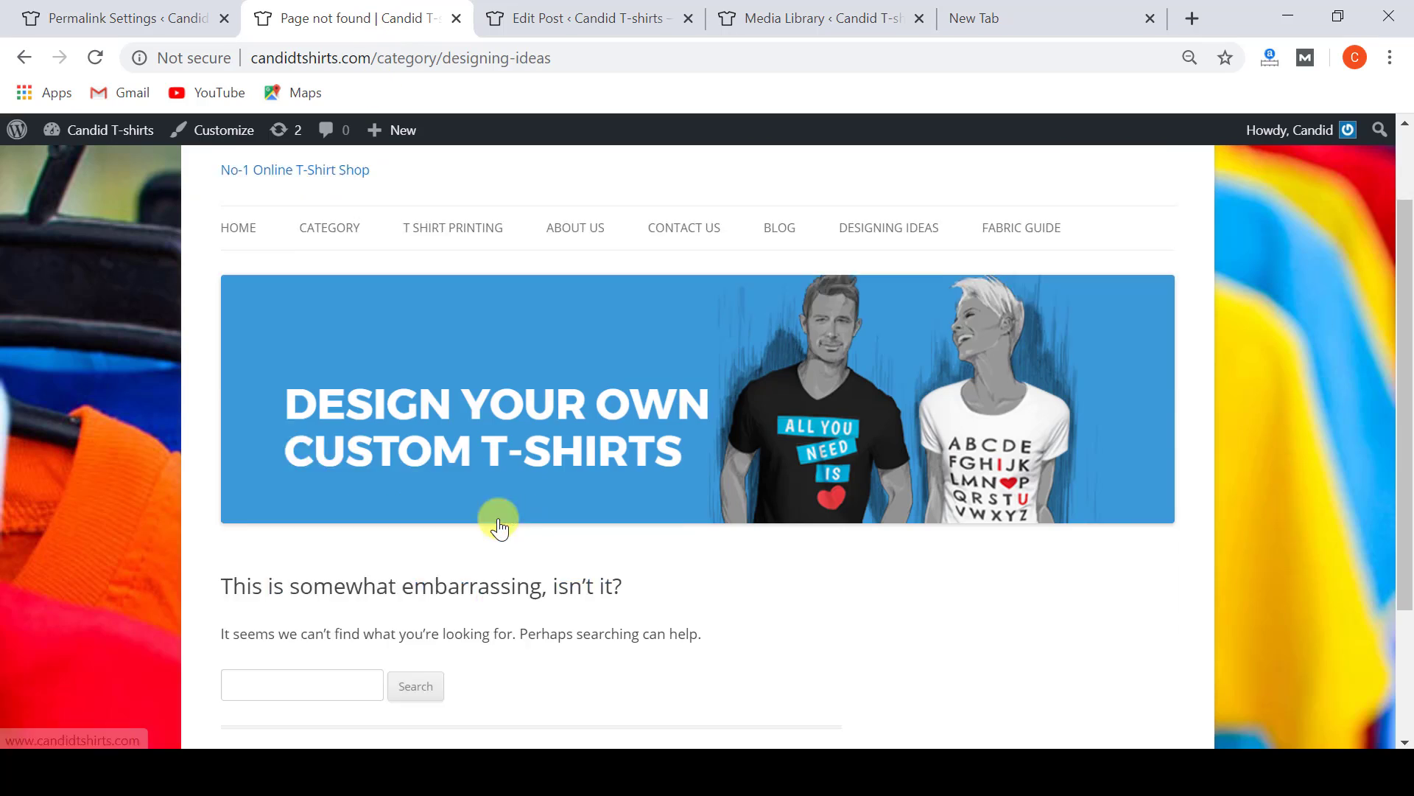
pyautogui.scroll(-3, 500, 528)
pyautogui.tripleClick(253, 393)
pyautogui.click(626, 466)
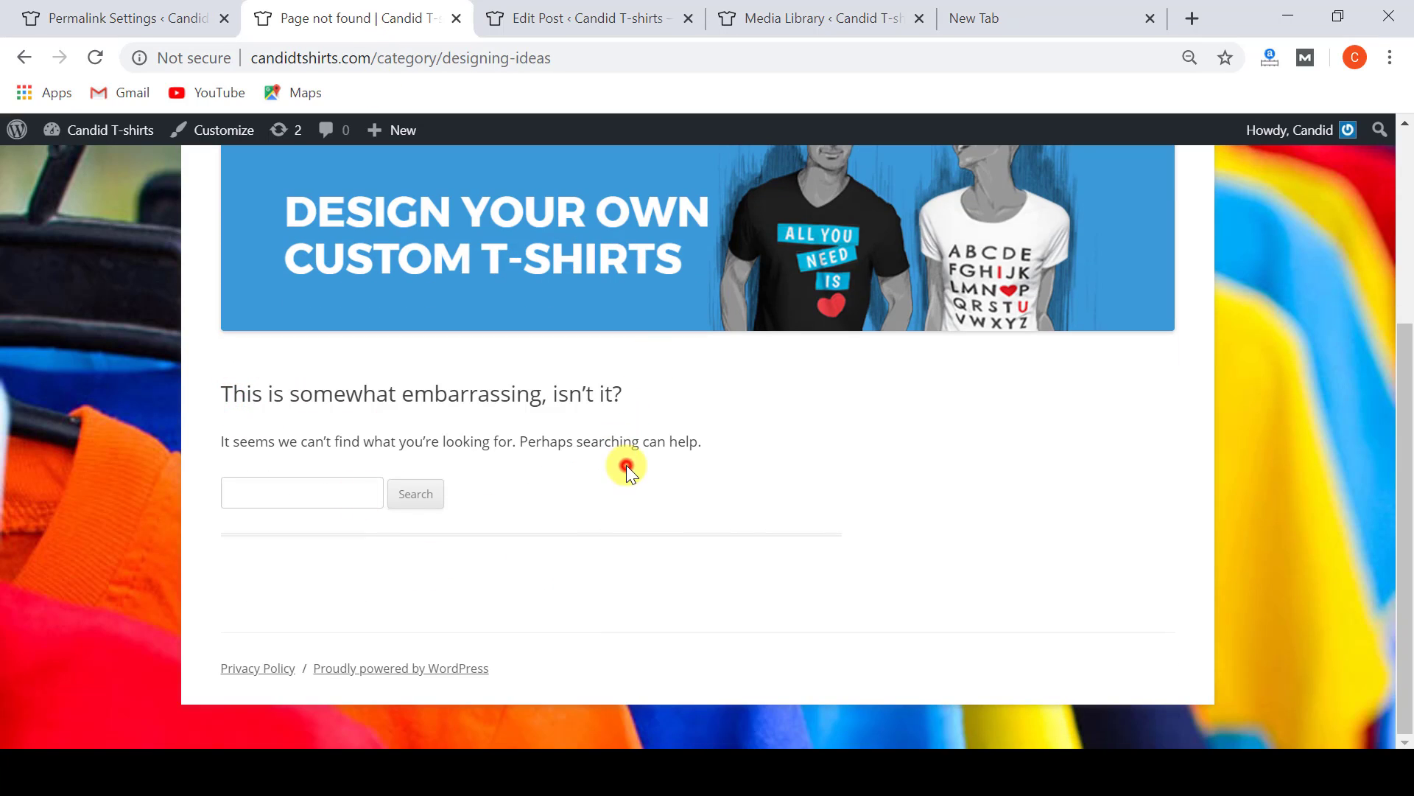
# Step: Open the Blog page and go to the Designing Ideas category from its category list
pyautogui.scroll(5, 626, 466)
pyautogui.click(775, 344)
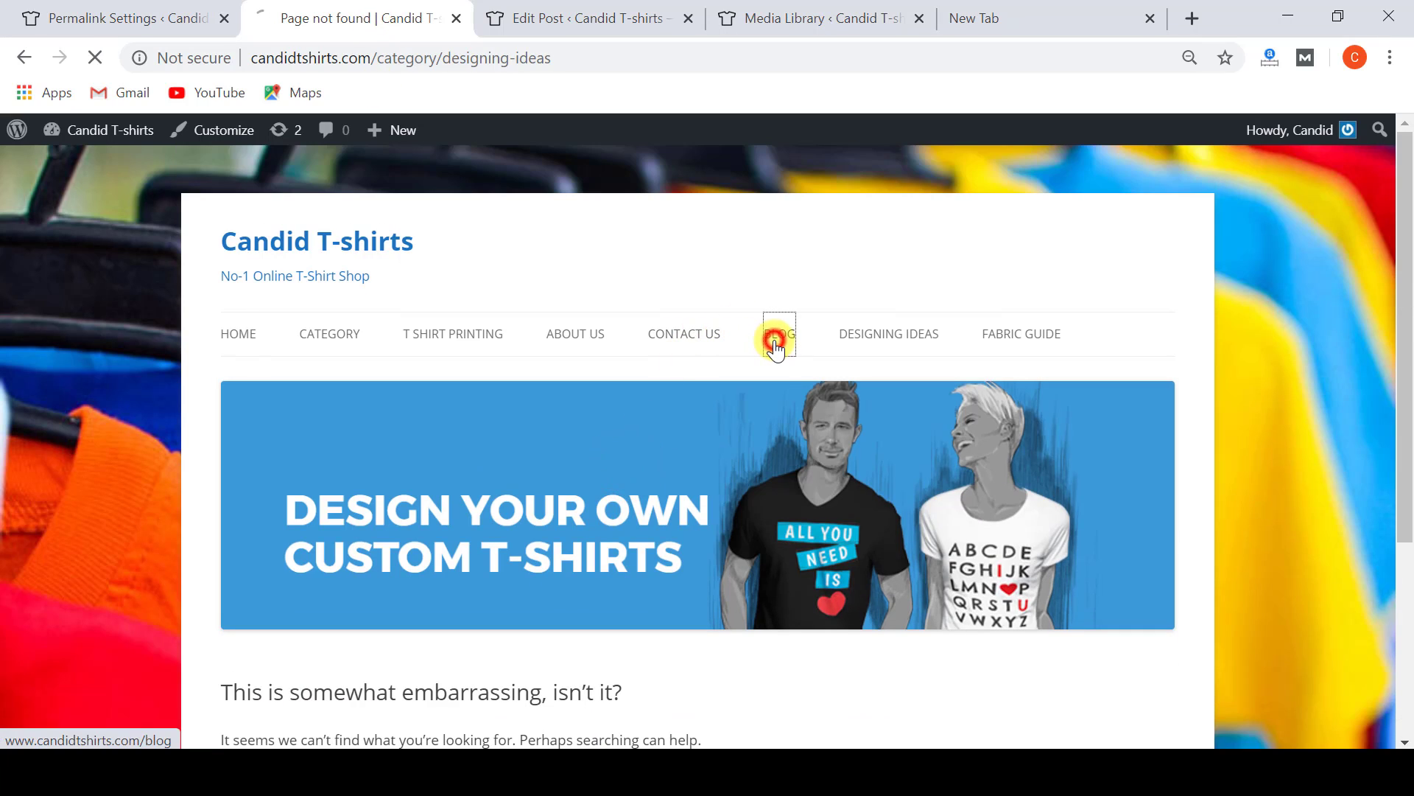
pyautogui.scroll(6, 917, 484)
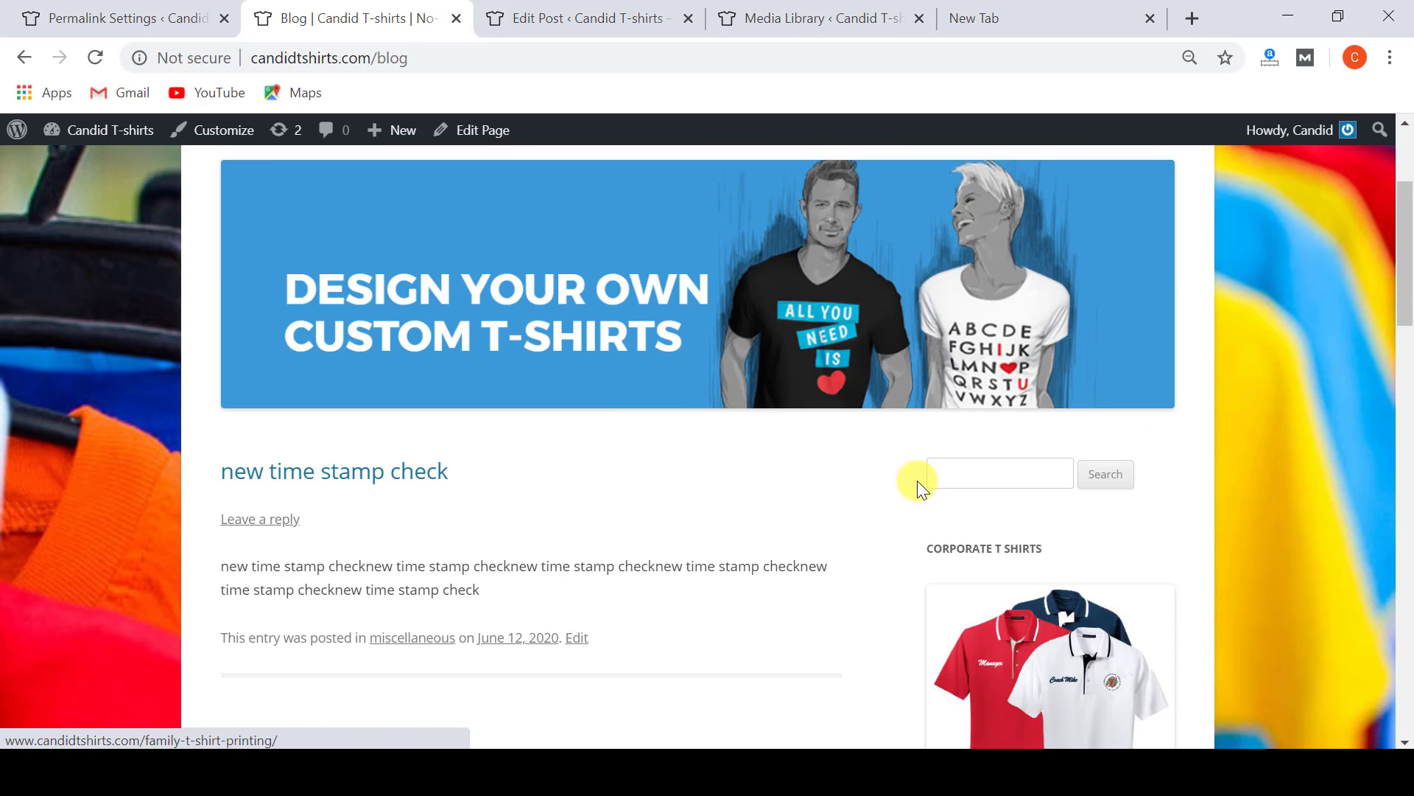
pyautogui.scroll(-15, 909, 486)
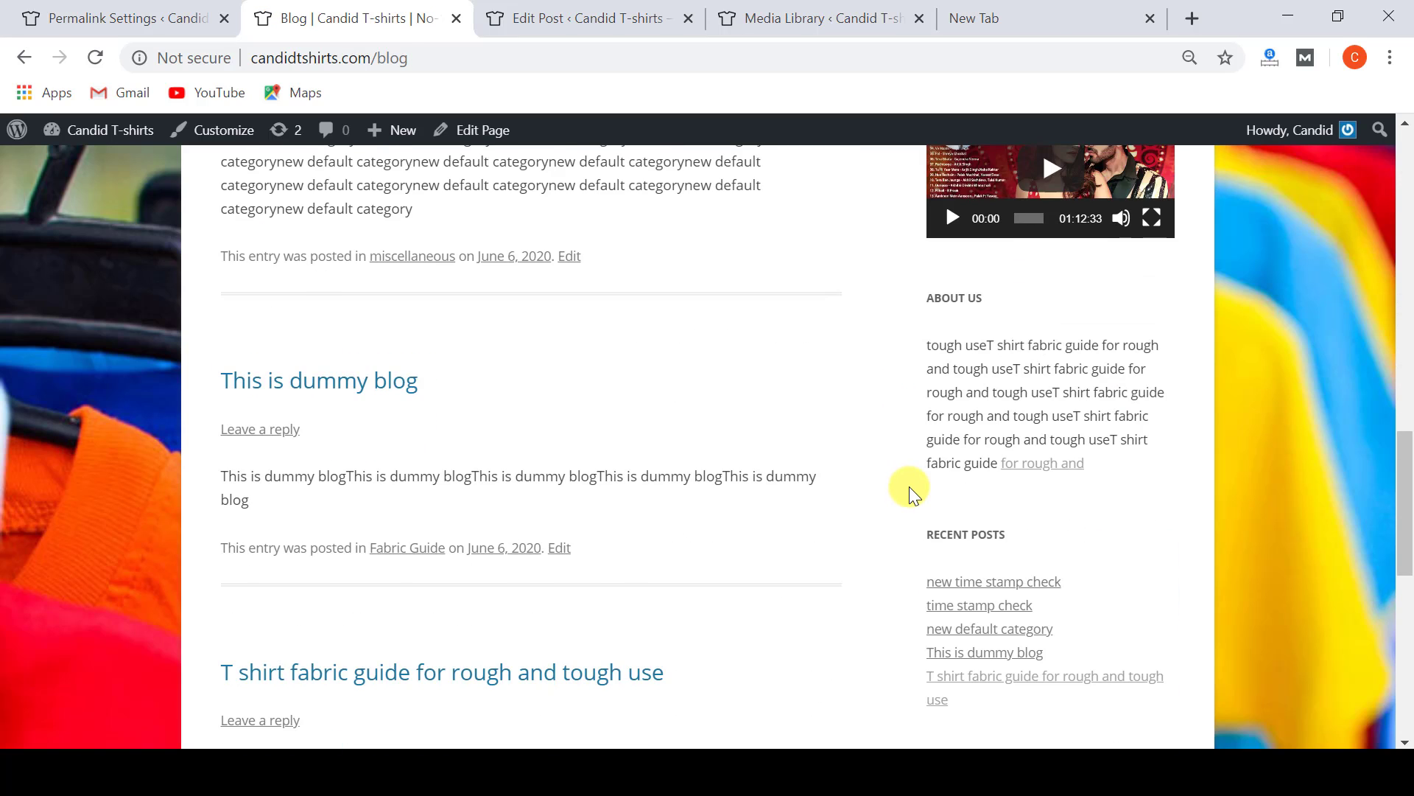
pyautogui.scroll(-3, 910, 486)
pyautogui.click(967, 602)
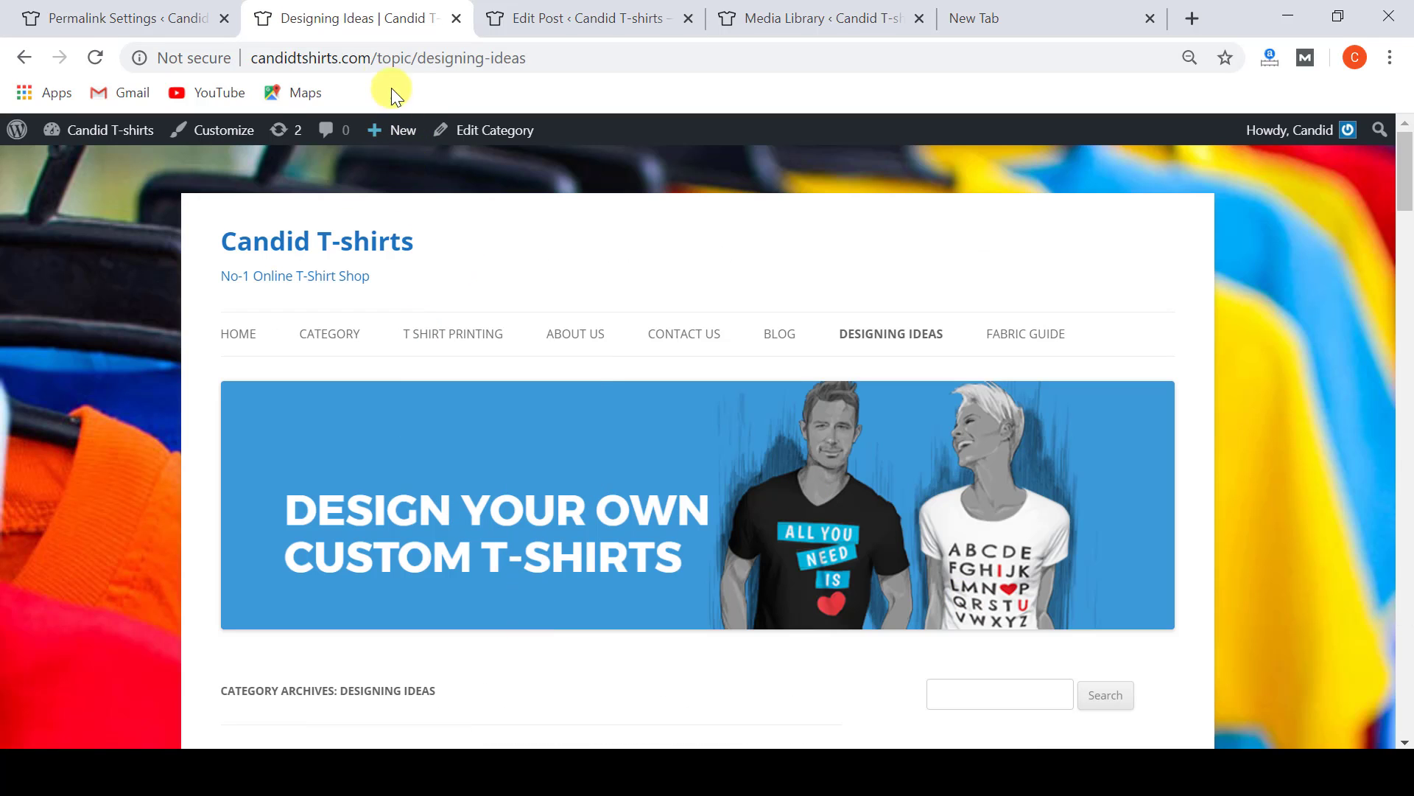
# Step: Inspect the category base part in the Designing Ideas archive's address
pyautogui.click(385, 59)
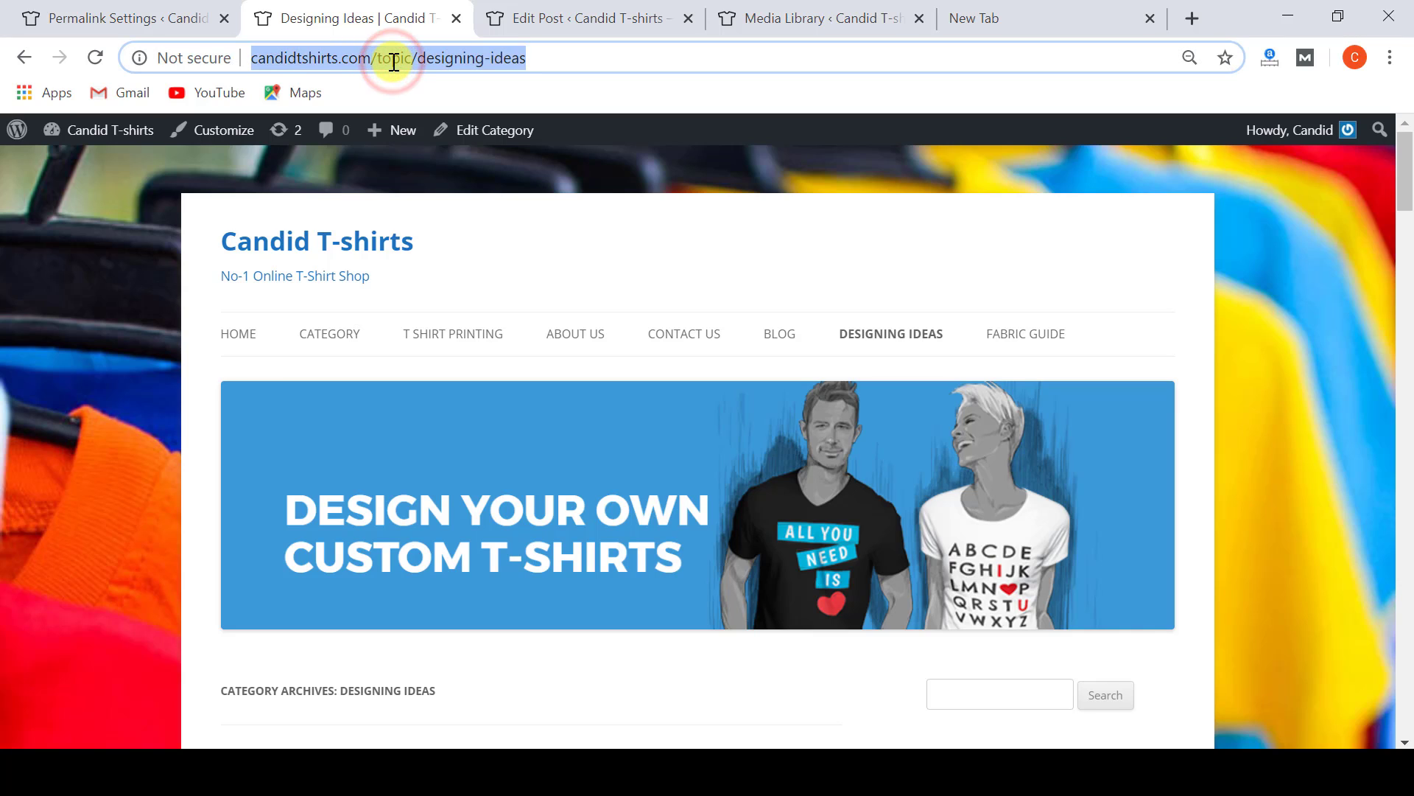
pyautogui.click(391, 59)
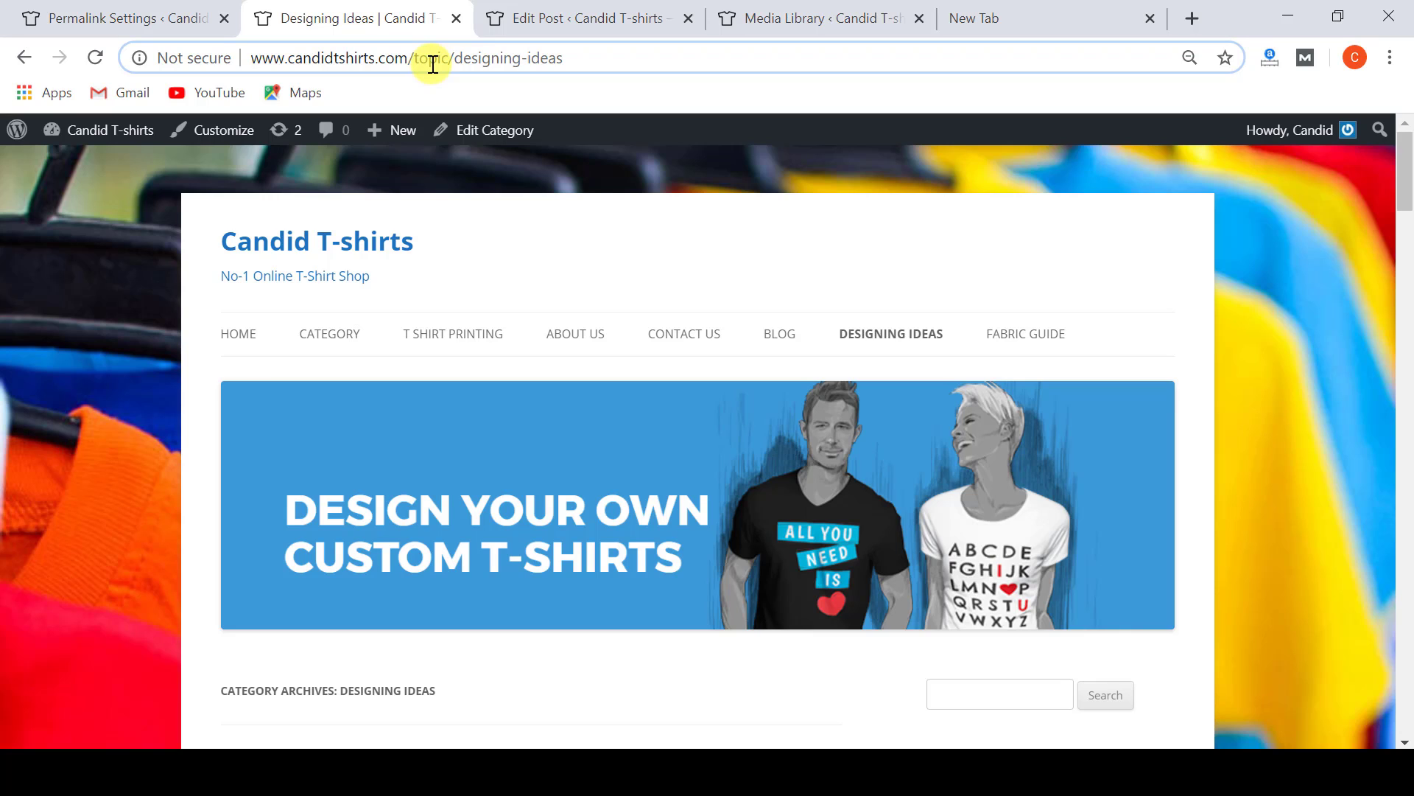
pyautogui.click(501, 224)
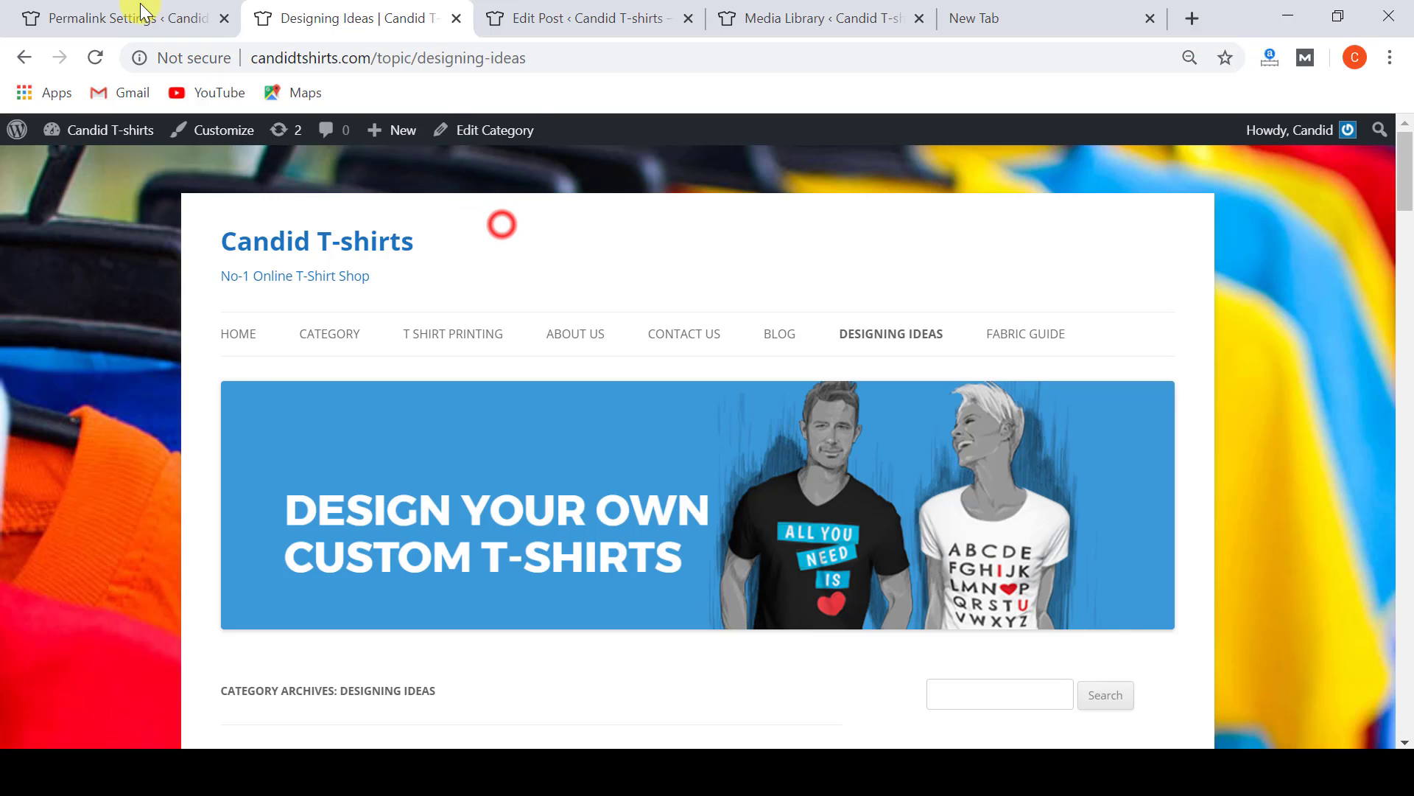
# Step: Return to the permalink settings, open the Privacy settings and look over the privacy policy page options
pyautogui.click(142, 14)
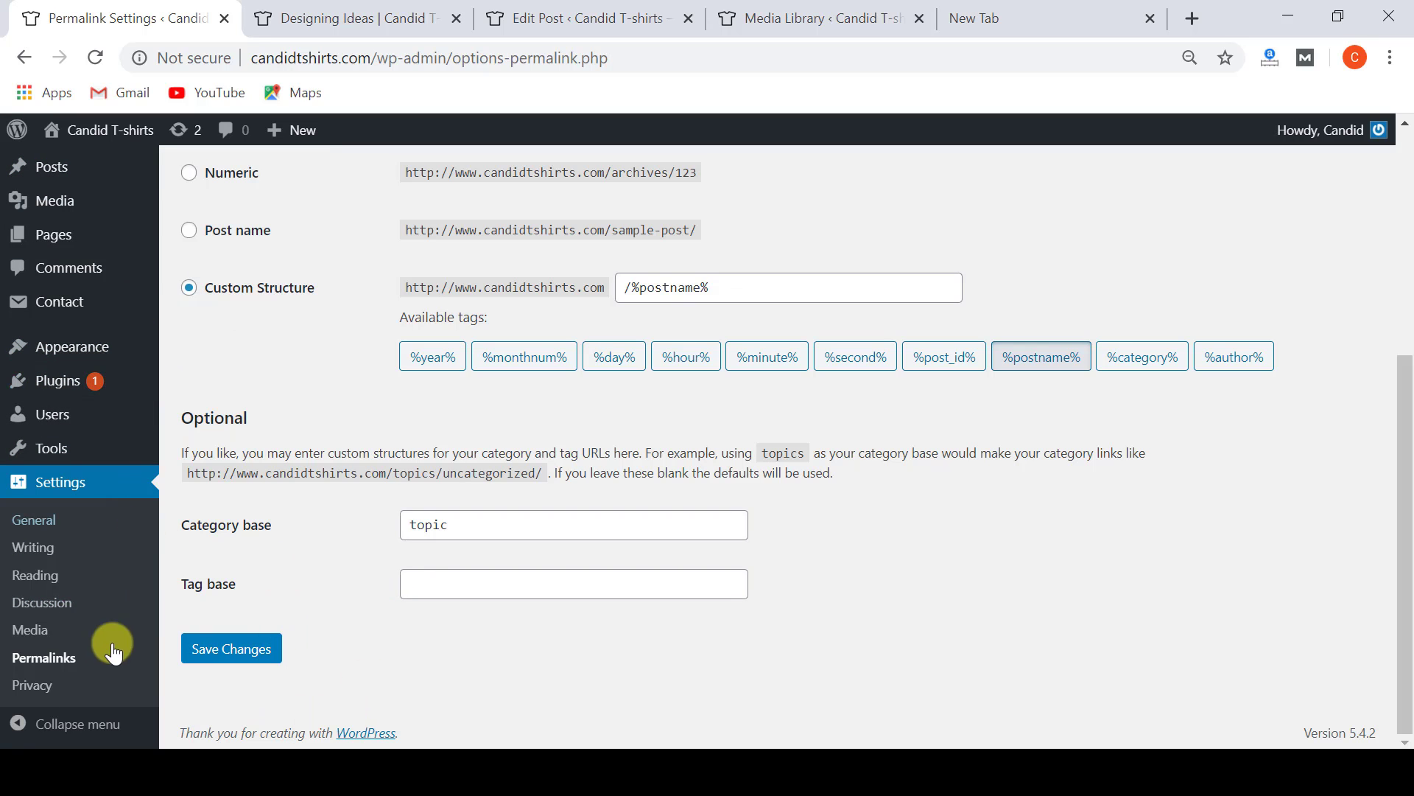
pyautogui.click(35, 685)
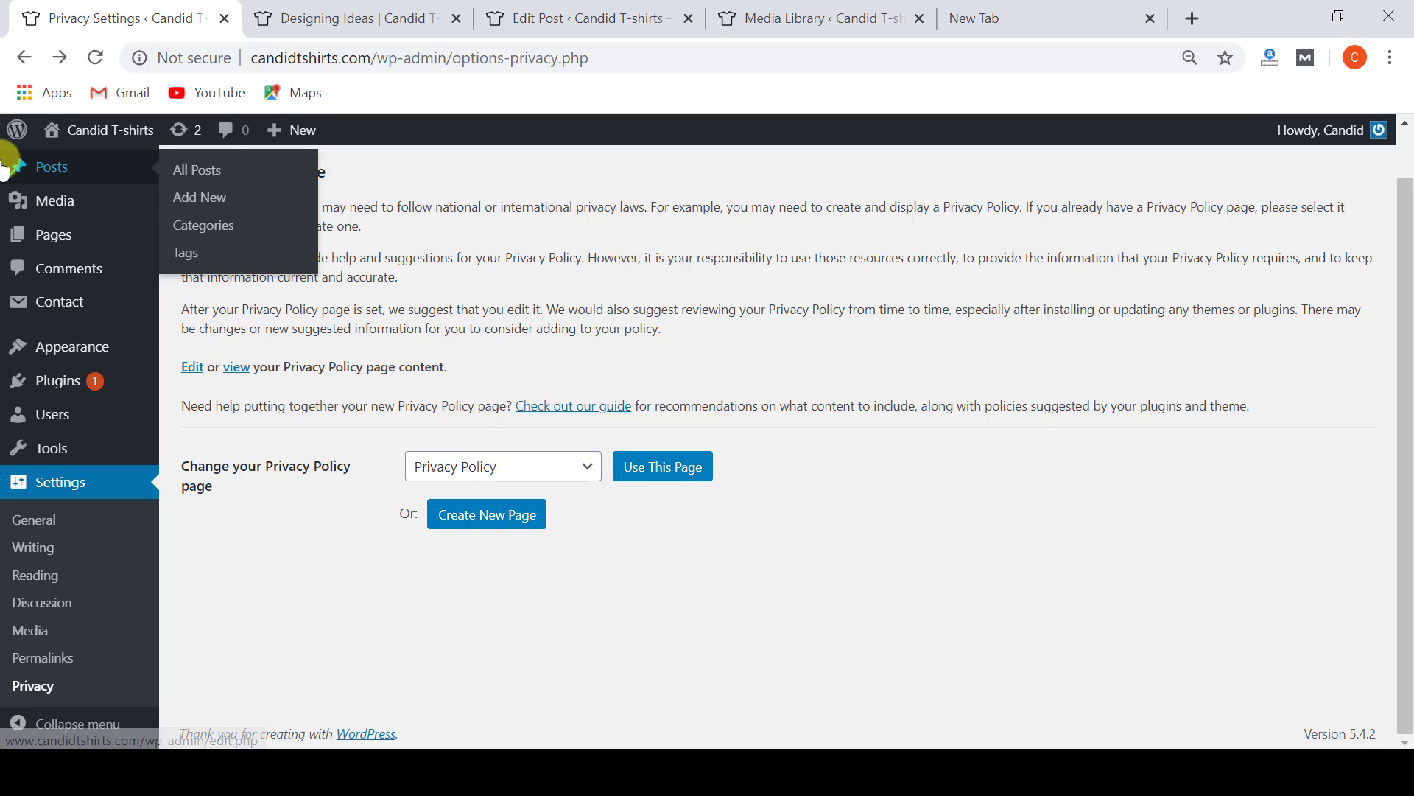
pyautogui.moveTo(45, 234)
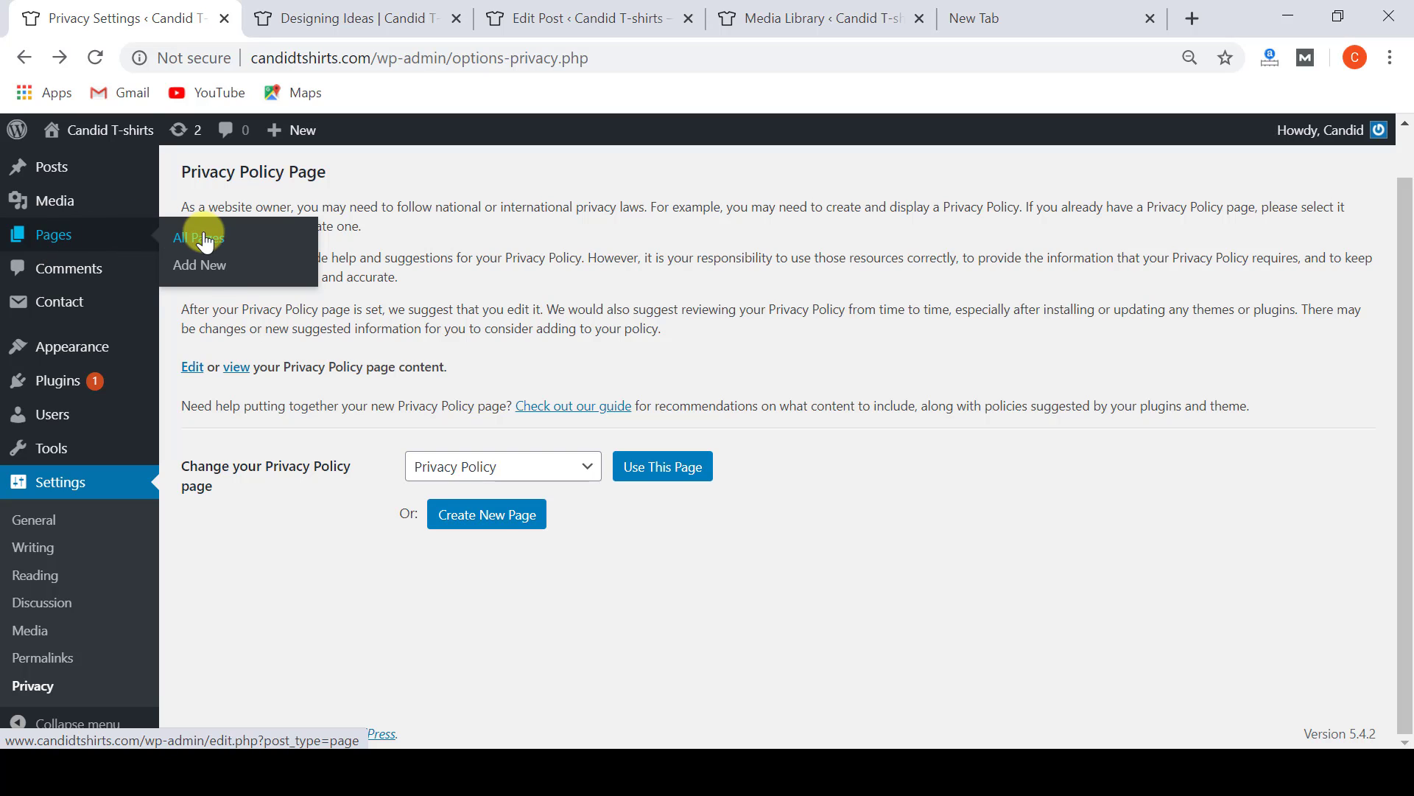
pyautogui.scroll(1, 299, 551)
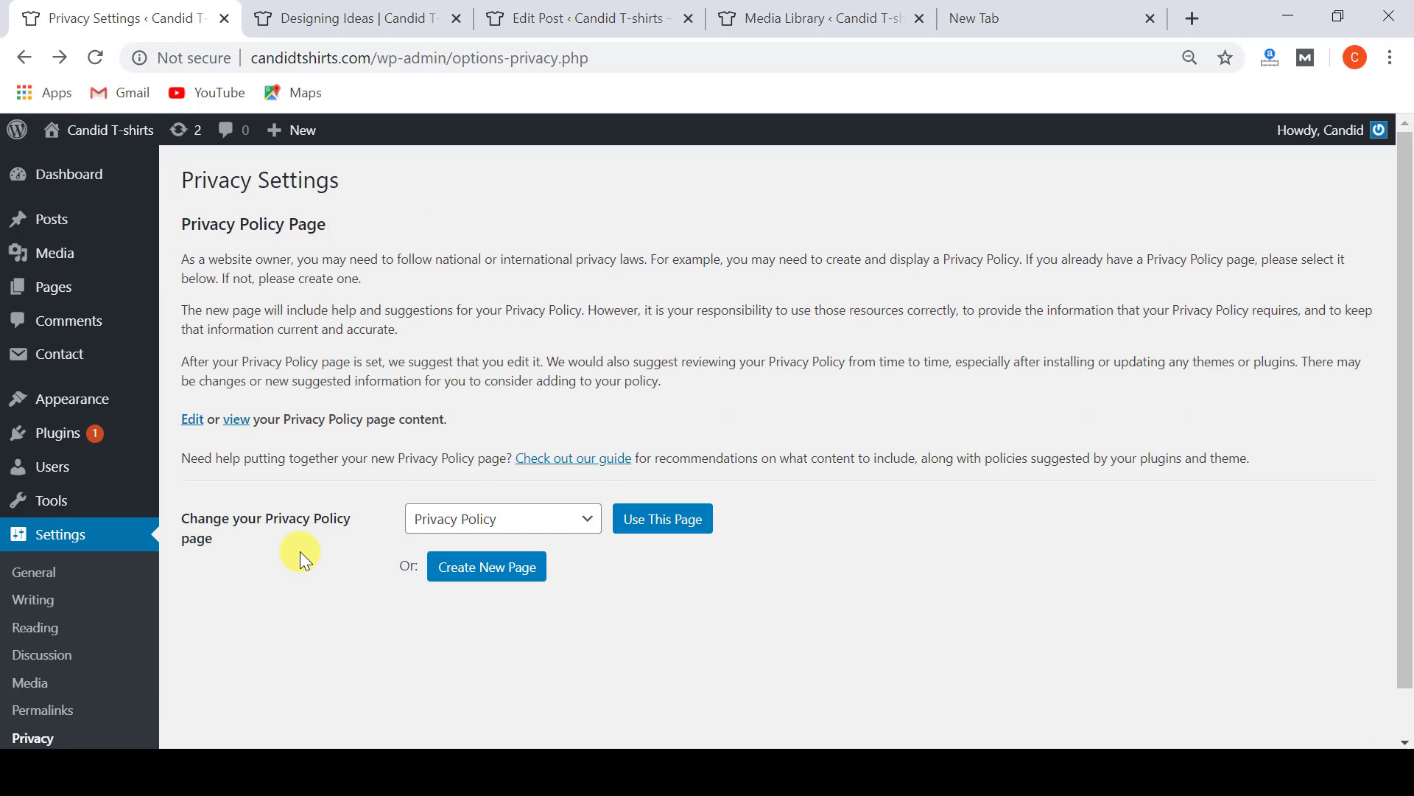